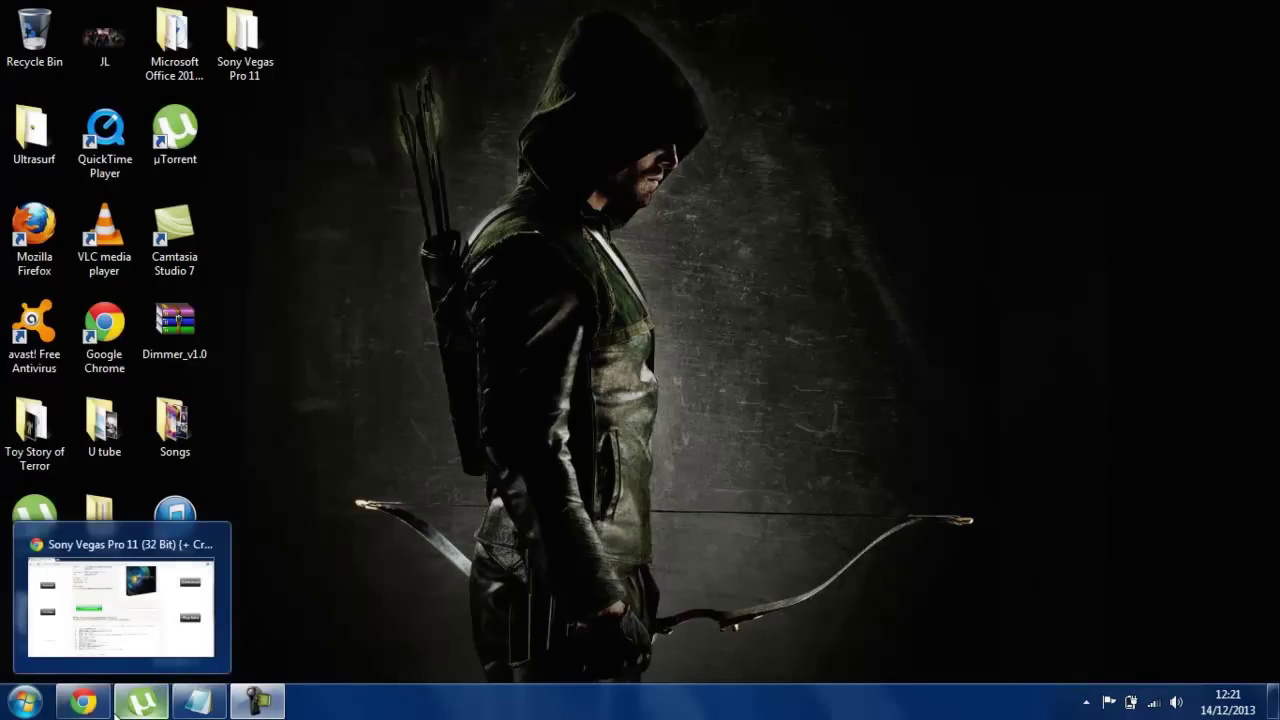
- Examine the Sony Vegas Pro 11 (32 Bit) torrent page in Chrome, including its details and numbered installation instructions
left_click(105, 705)
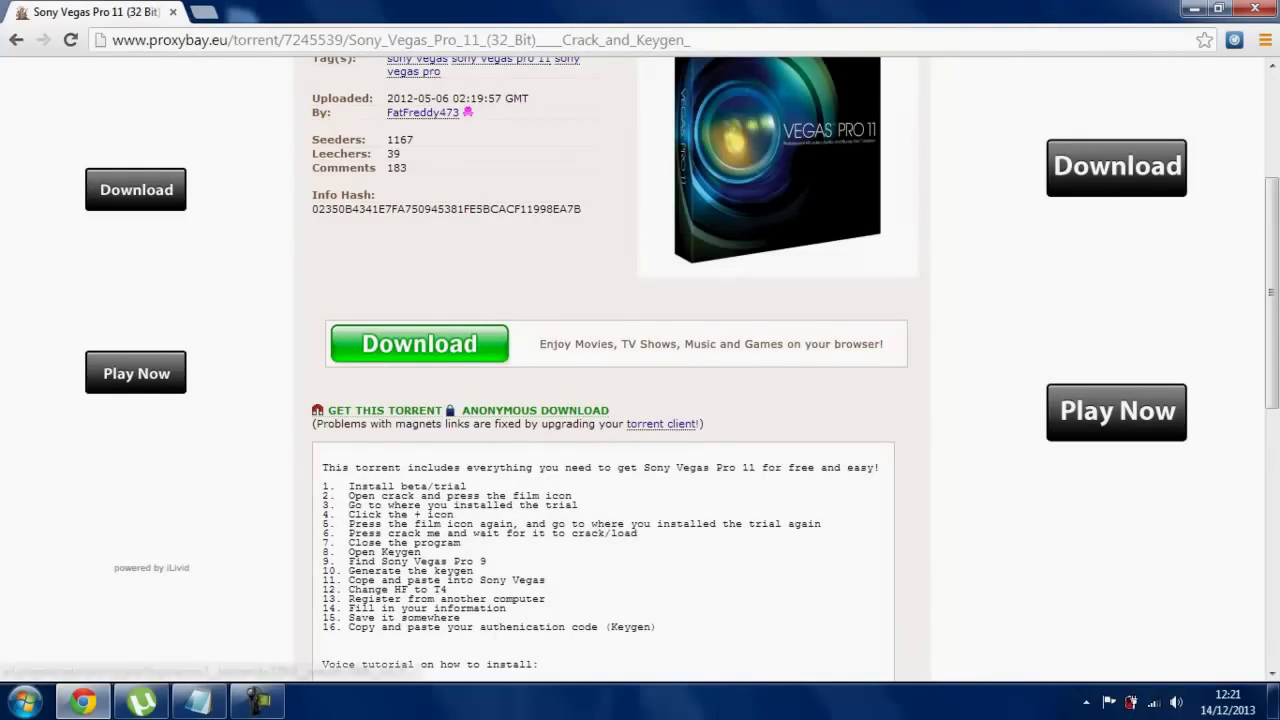
scroll(1276, 183, "up", 2)
scroll(1276, 183, "up", 2)
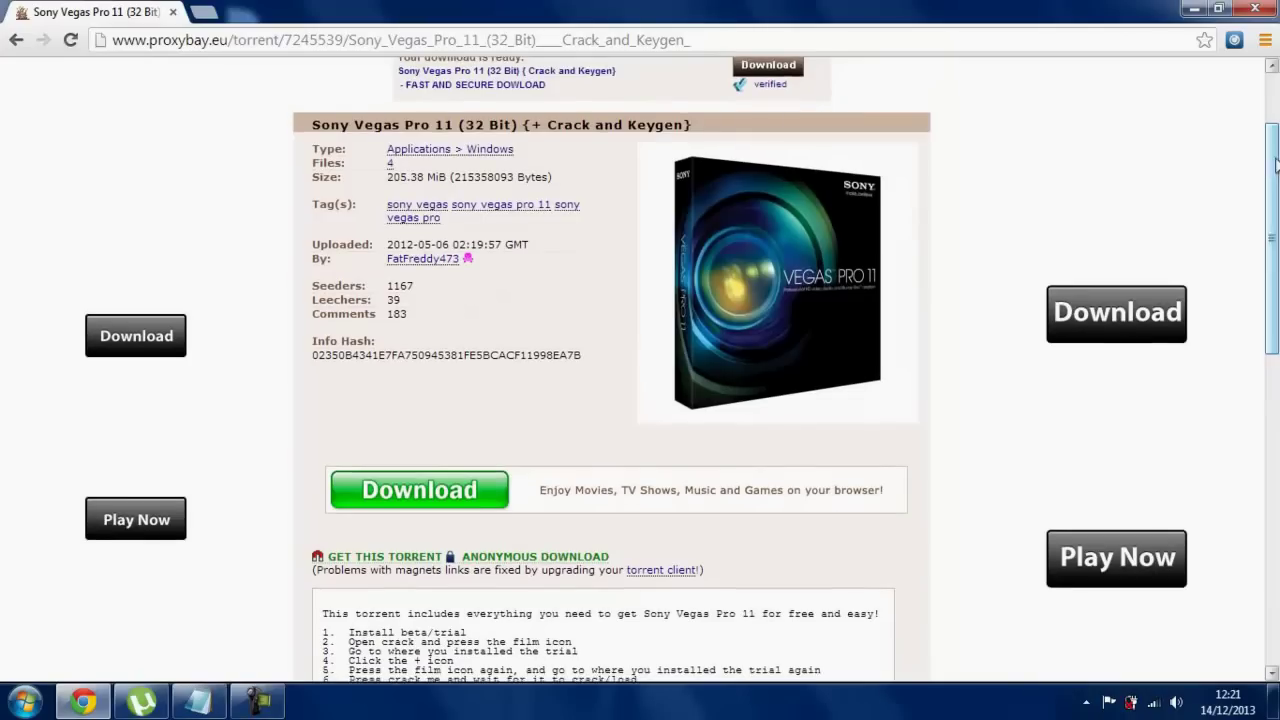
scroll(1270, 66, "up", 3)
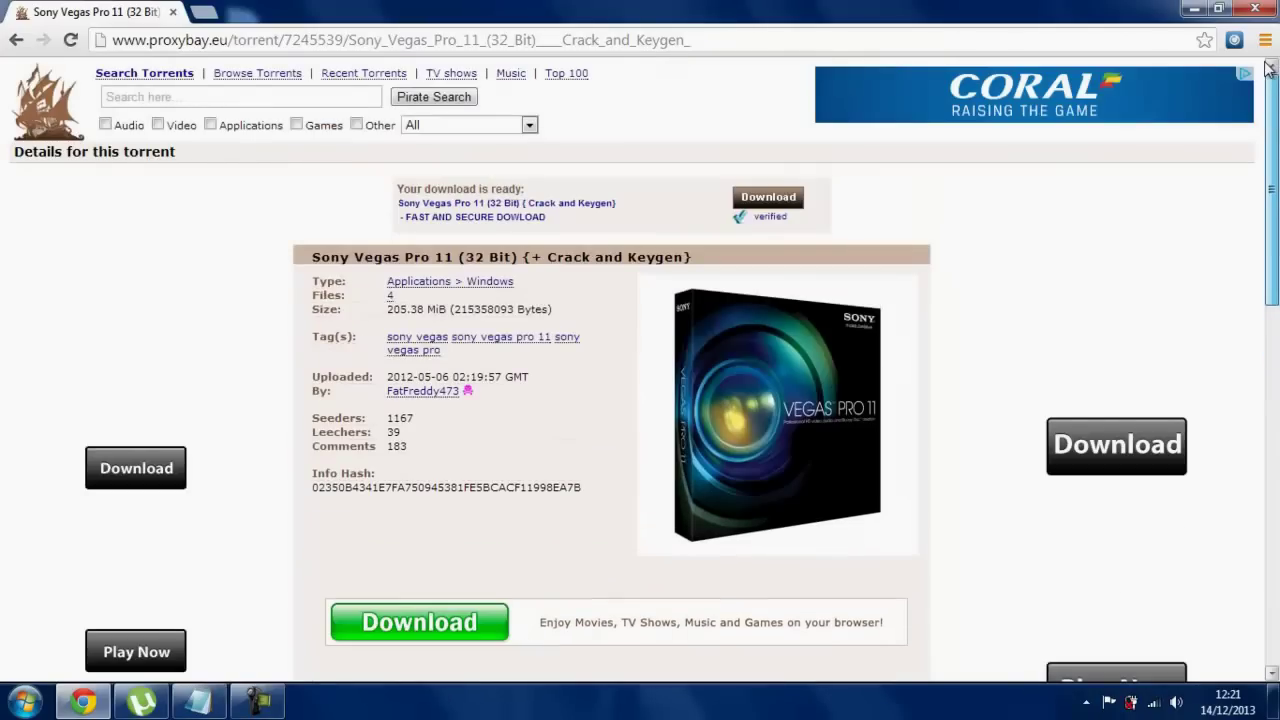
scroll(1272, 125, "down", 4)
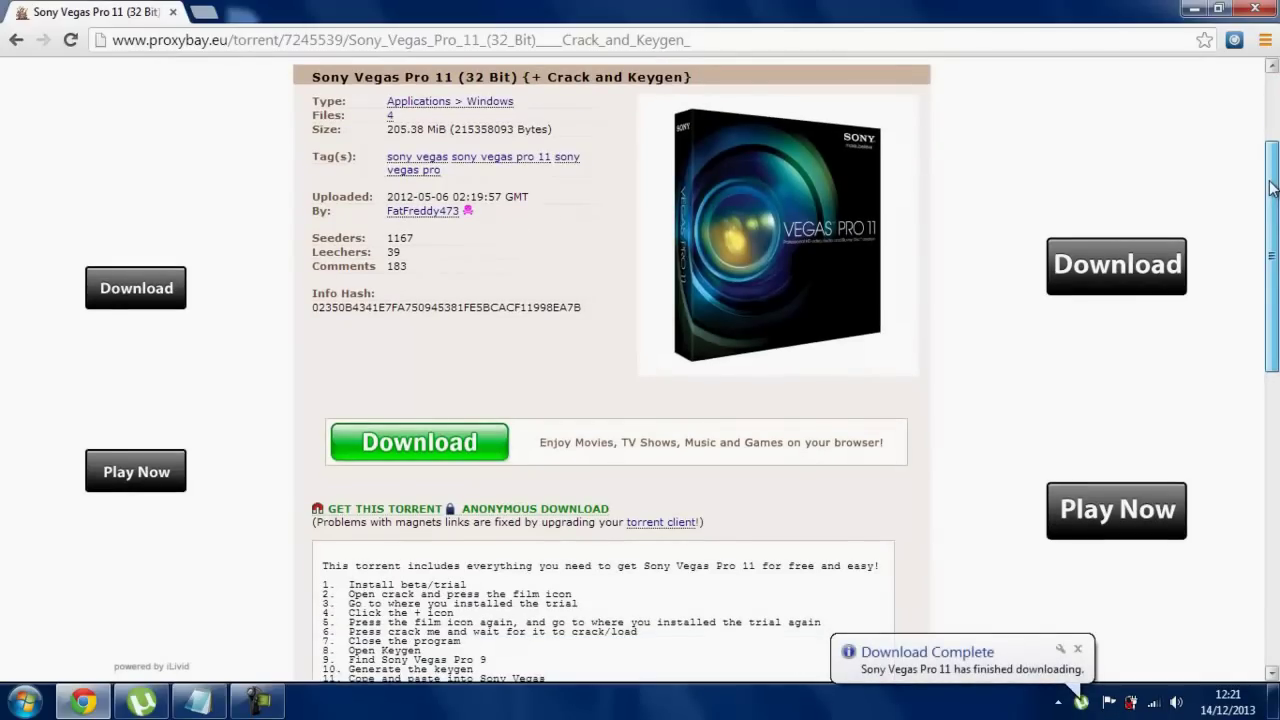
scroll(1272, 188, "down", 1)
scroll(1274, 183, "up", 1)
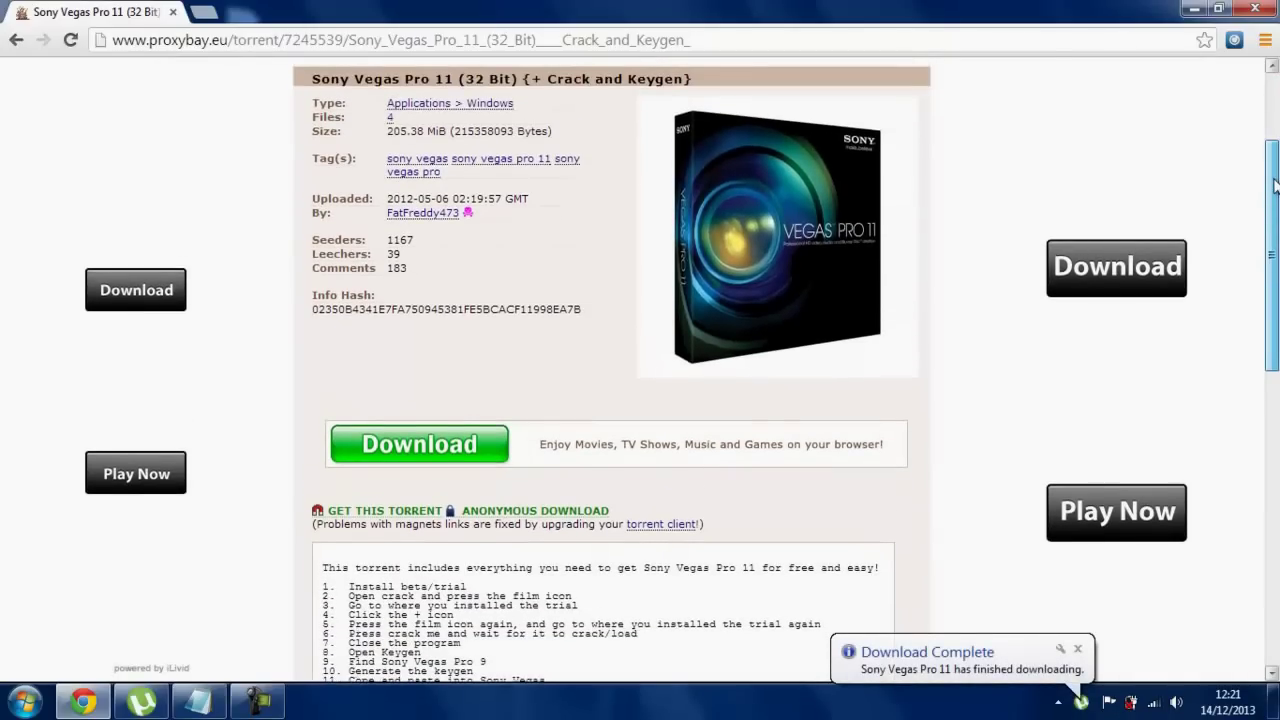
scroll(1275, 185, "down", 1)
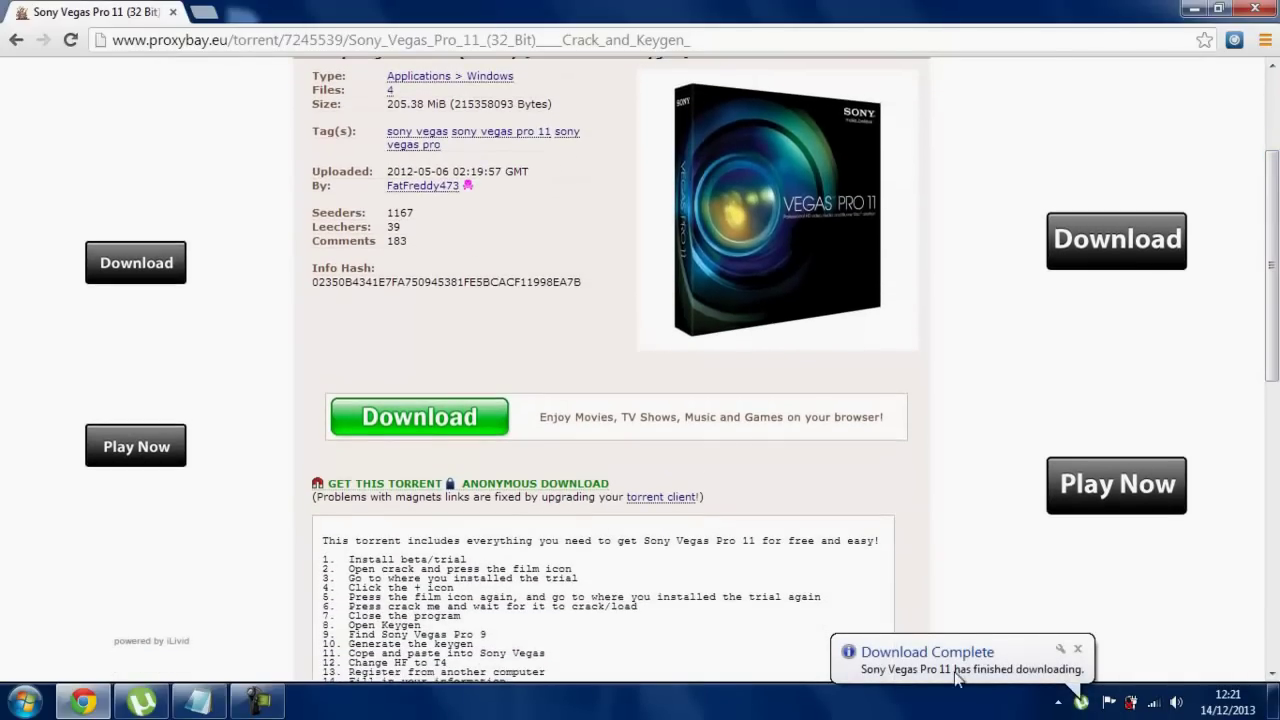
left_click_drag(1275, 335, 1275, 391)
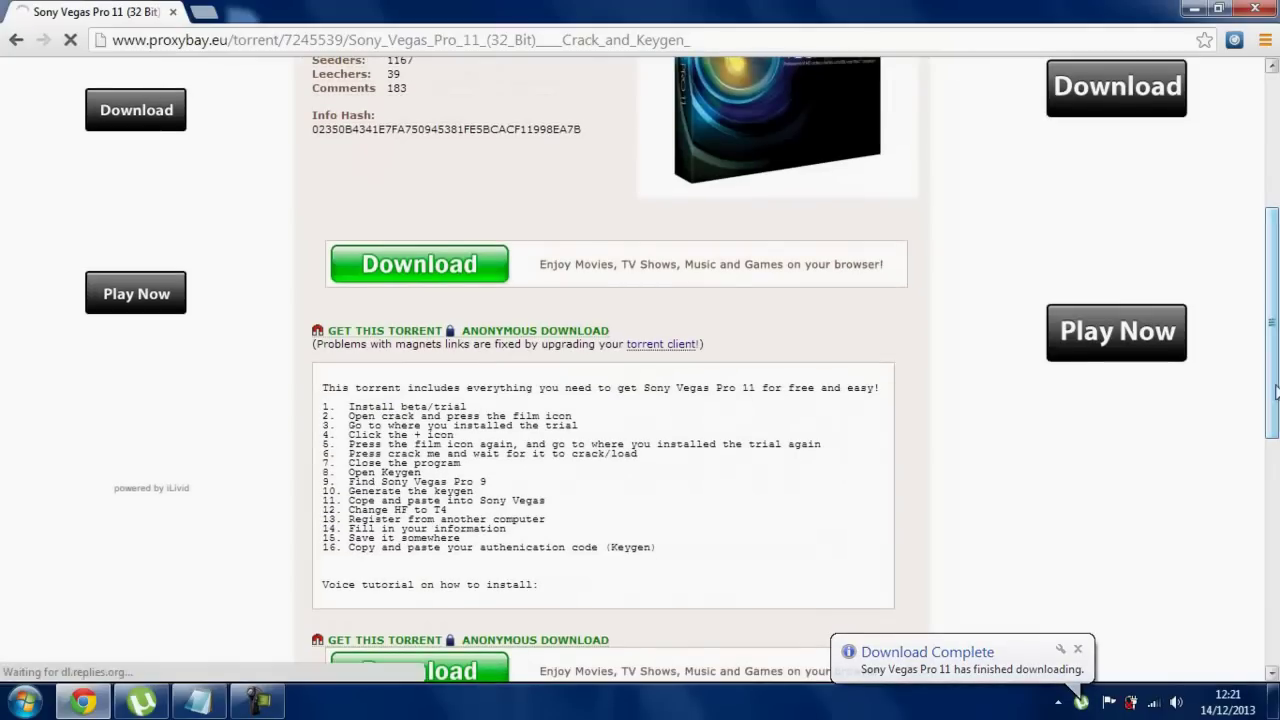
left_click(1187, 8)
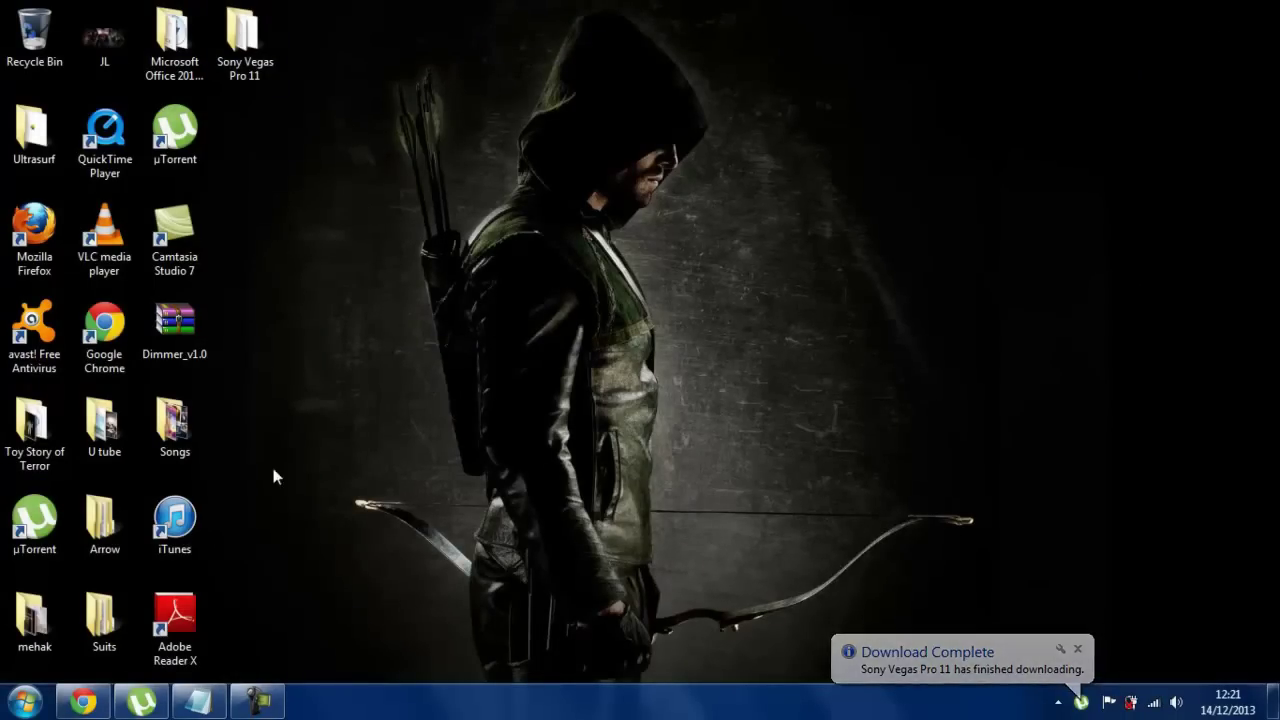
- Switch to µTorrent and check the files of the Sony Vegas Pro 11 download among the seeding torrents
left_click(141, 701)
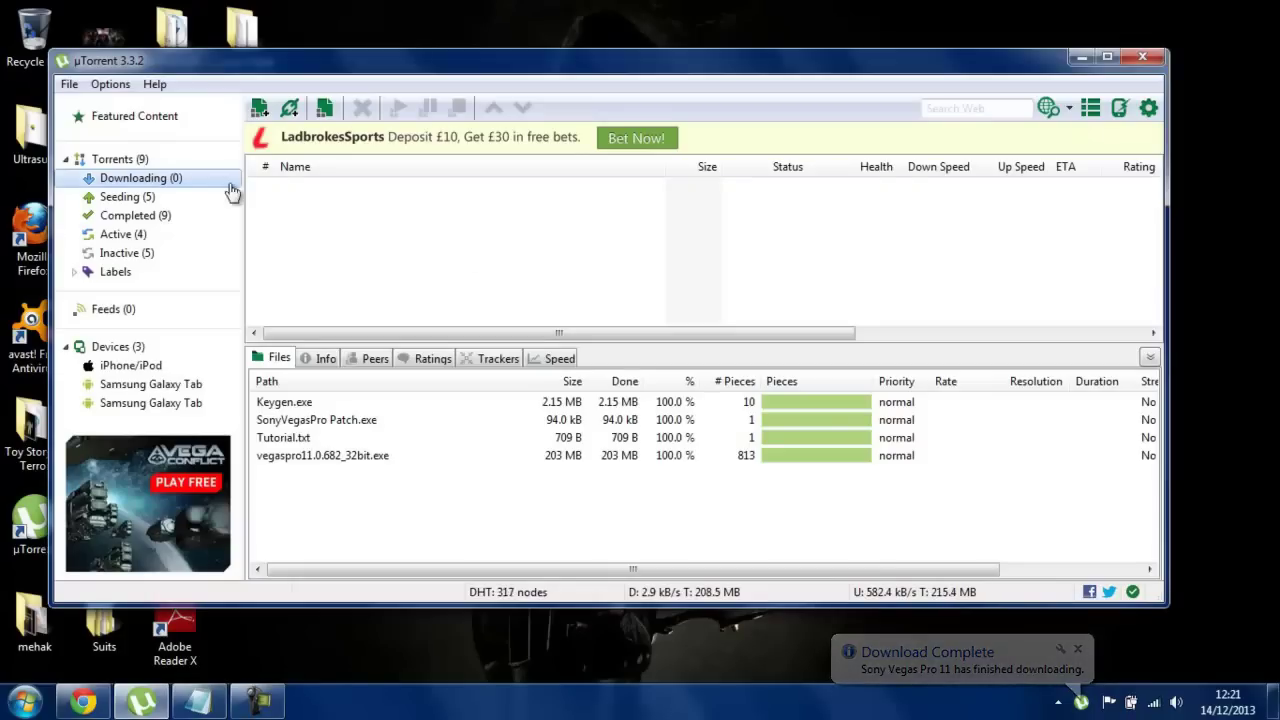
left_click(170, 200)
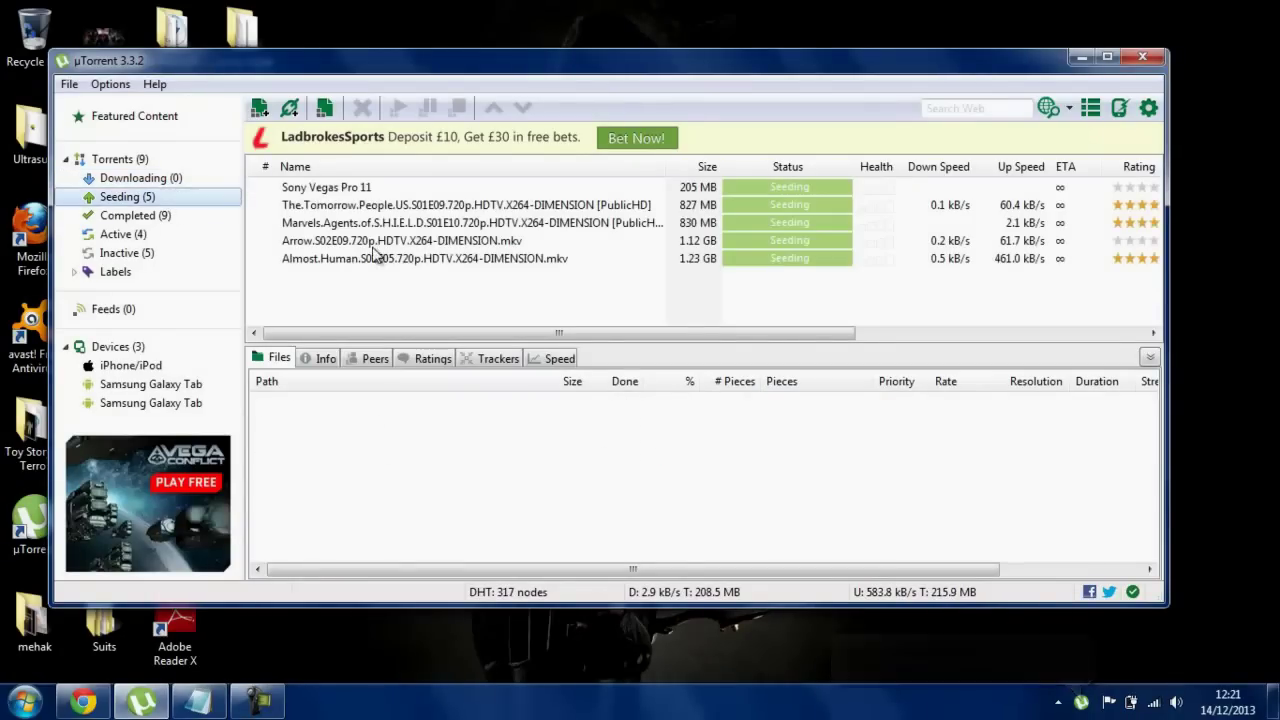
left_click(360, 189)
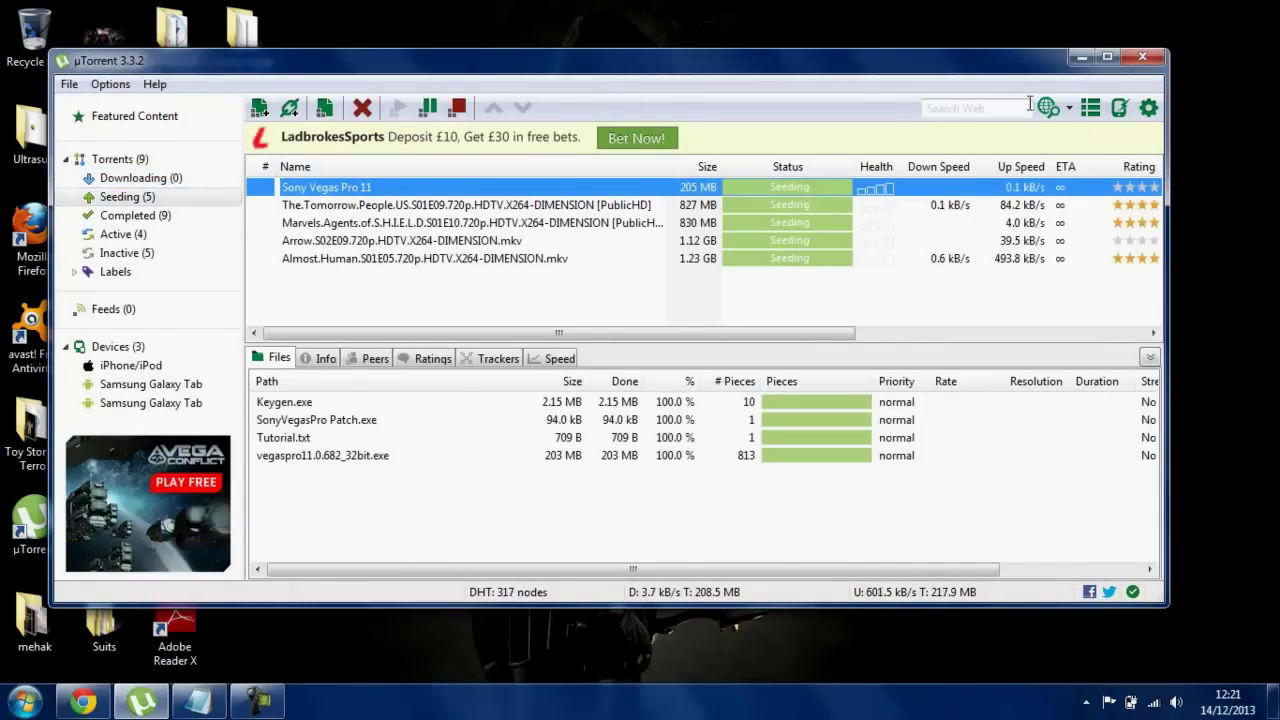
left_click(1080, 60)
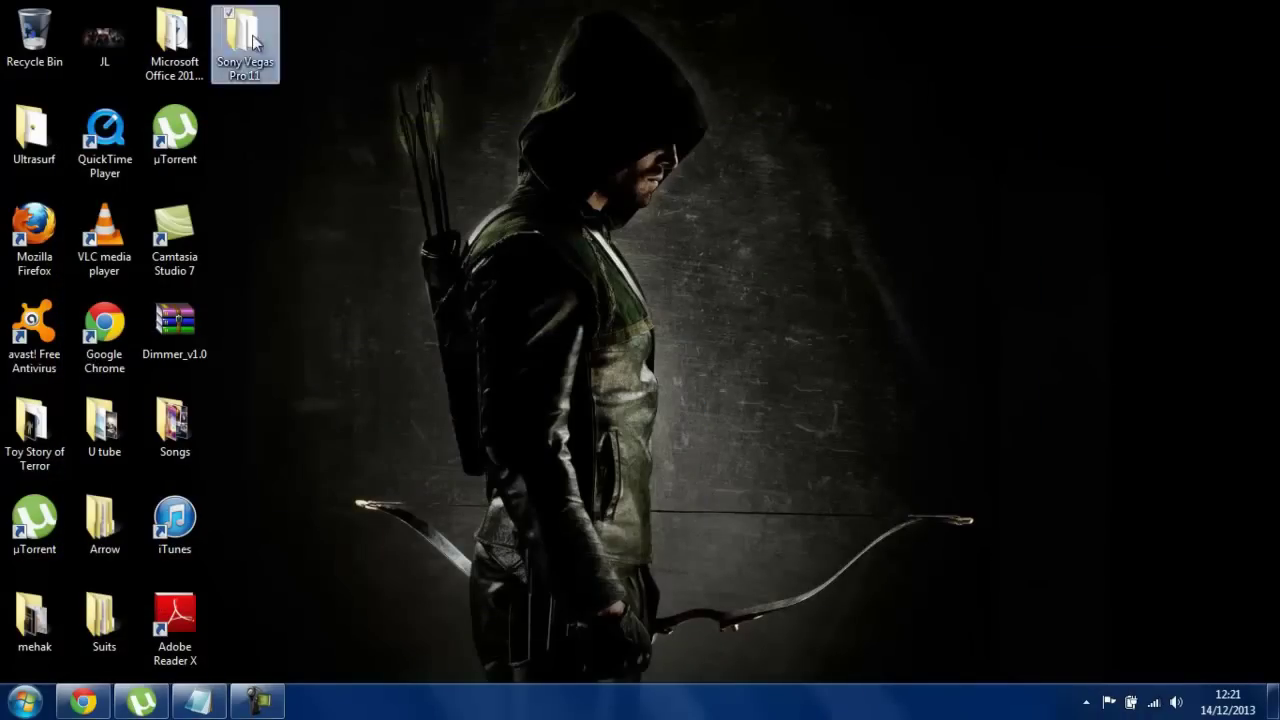
- Launch vegaspro11.0.682_32bit from the desktop's Sony Vegas Pro 11 folder, keeping English and choosing to install the current version
double_click(243, 40)
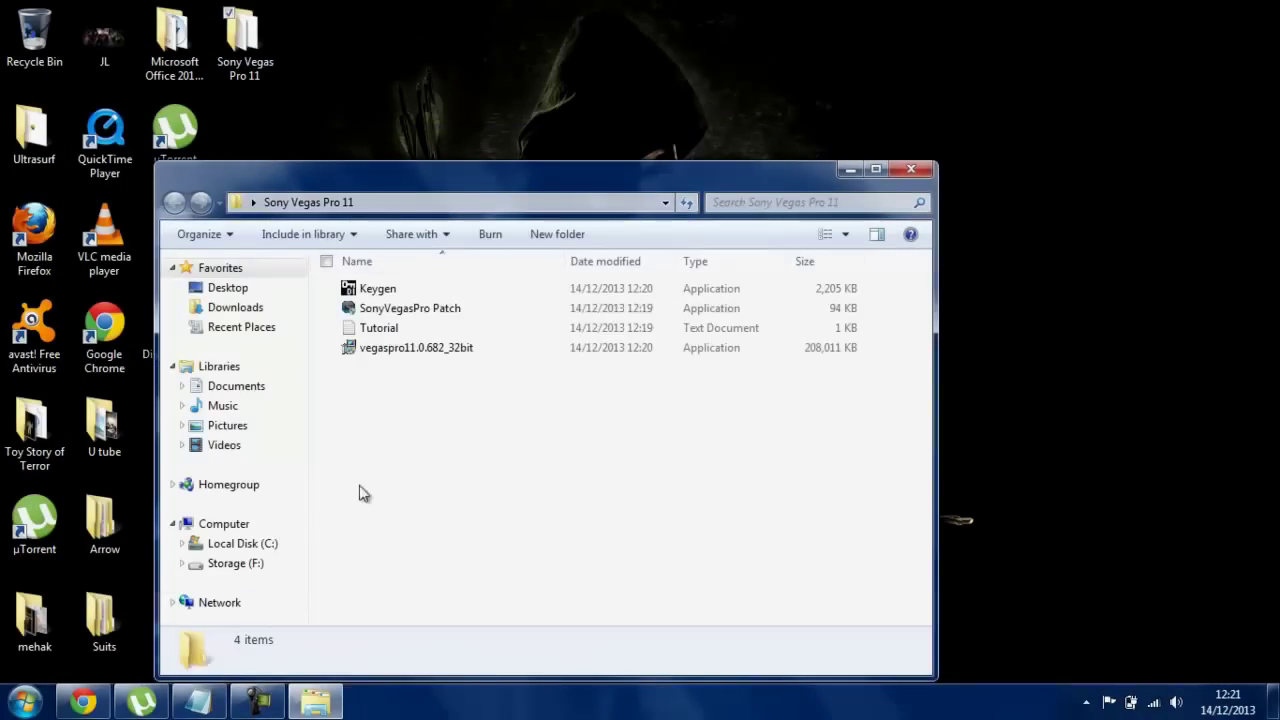
left_click(393, 352)
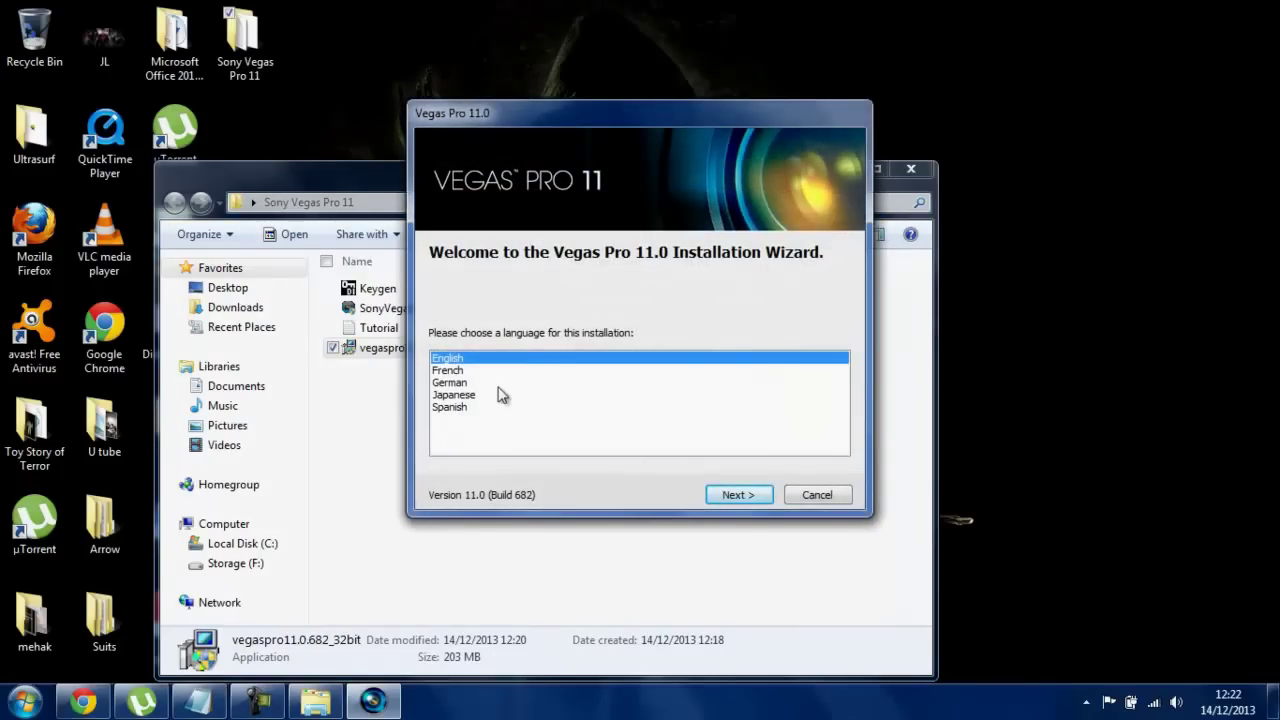
left_click(726, 497)
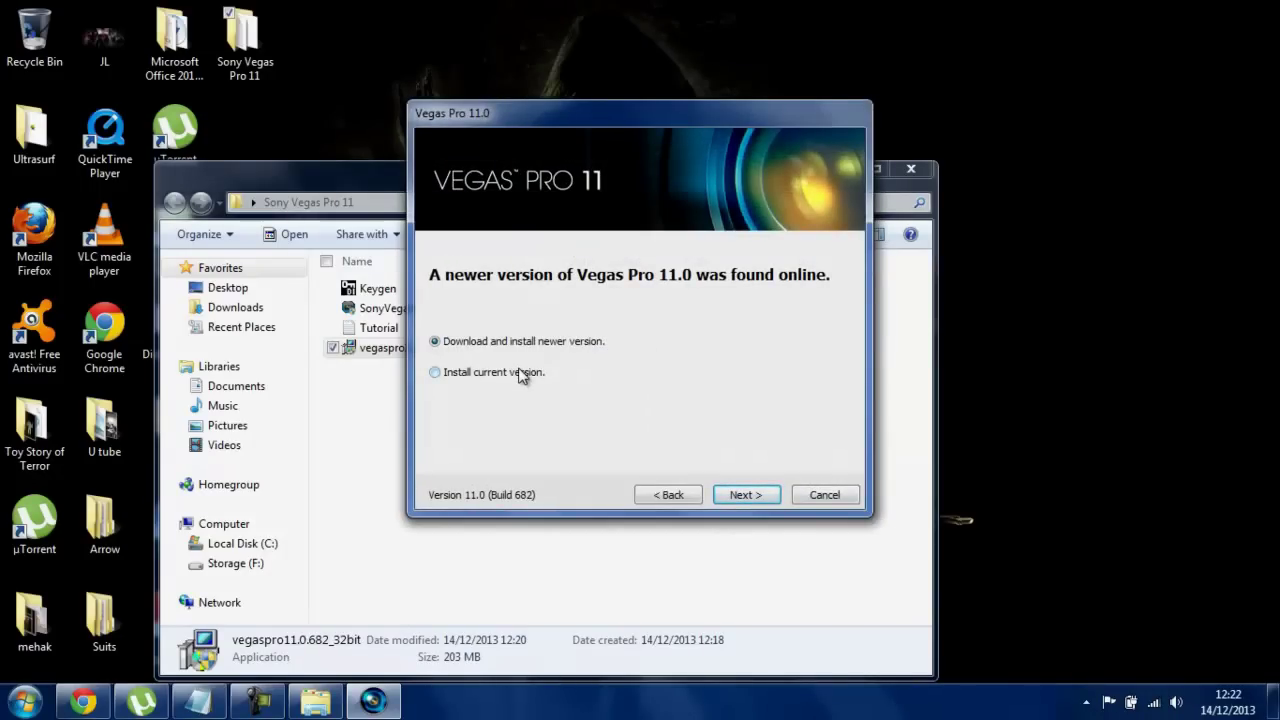
left_click(520, 374)
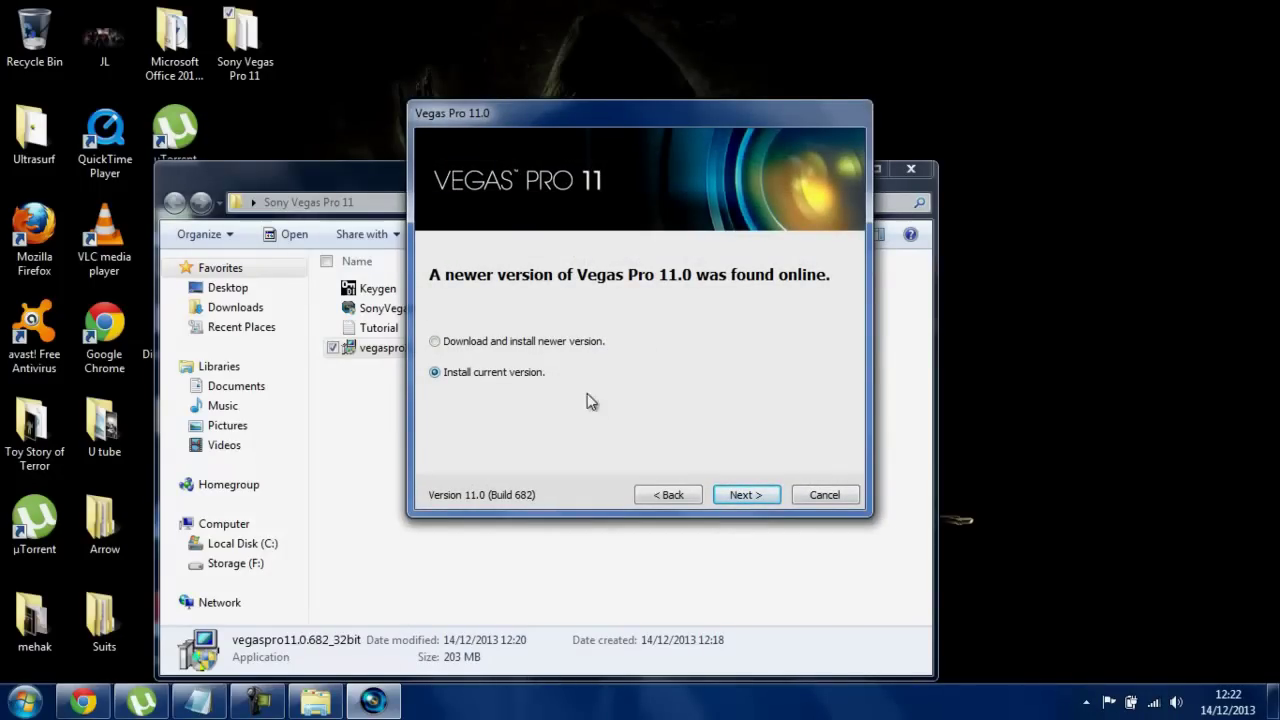
left_click(760, 494)
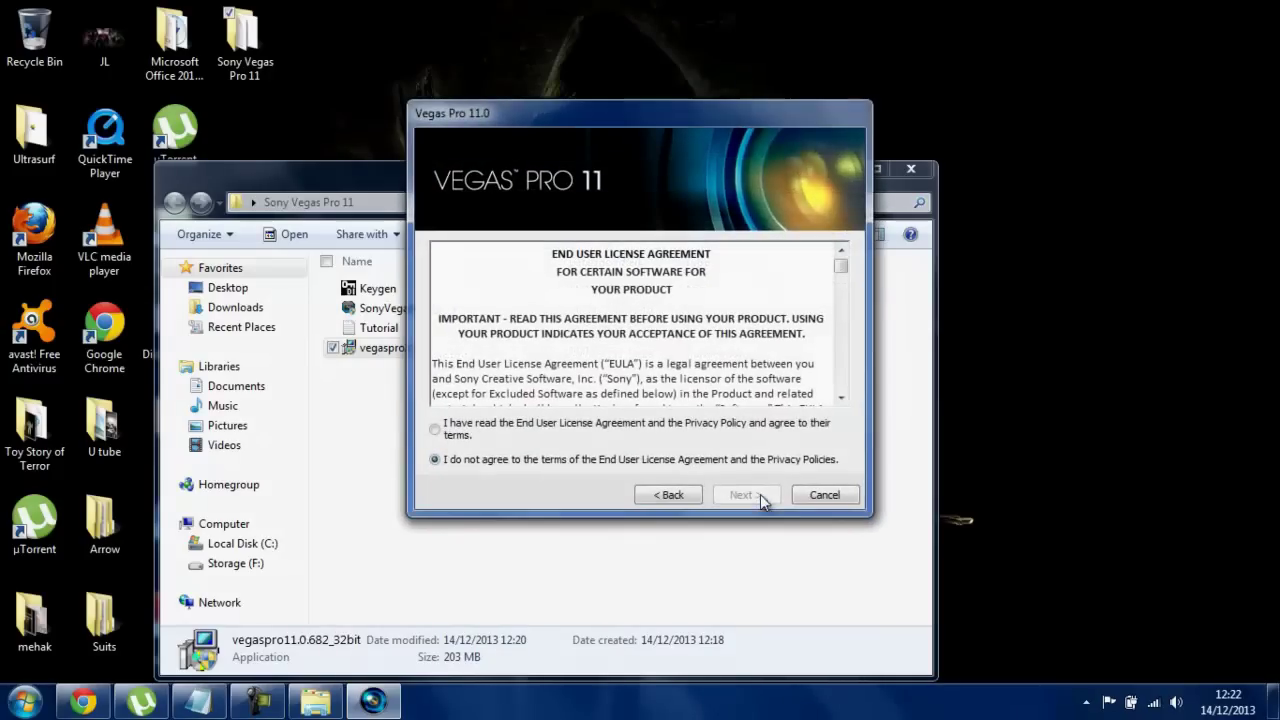
- Accept the license agreement, enable creating a desktop shortcut, and start the Vegas Pro 11.0 installation in the default folder
left_click(452, 428)
left_click(741, 497)
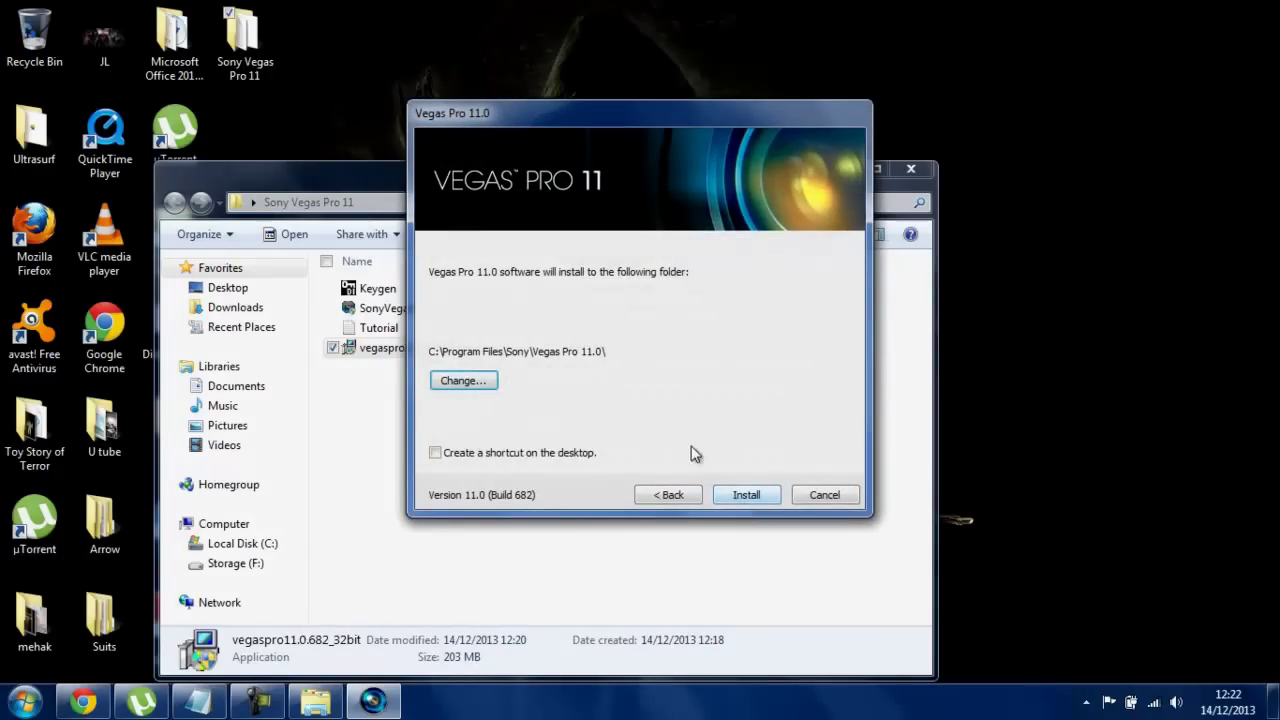
left_click(527, 453)
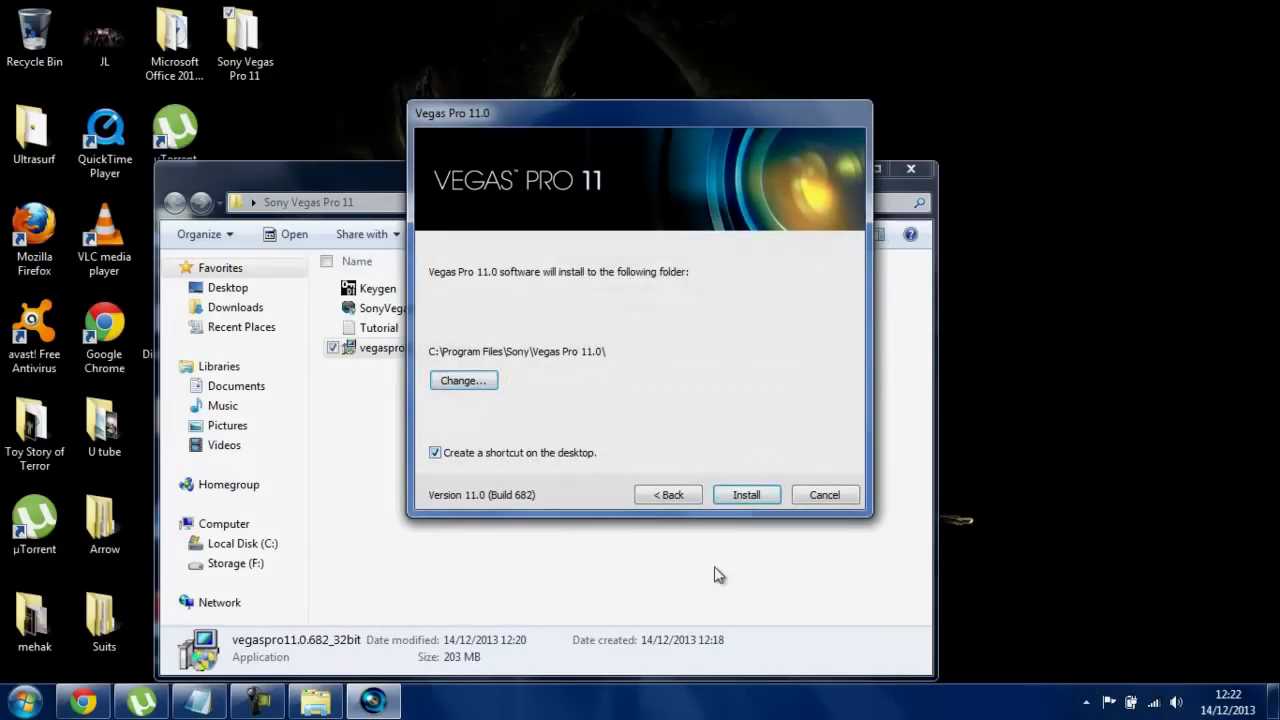
left_click(741, 497)
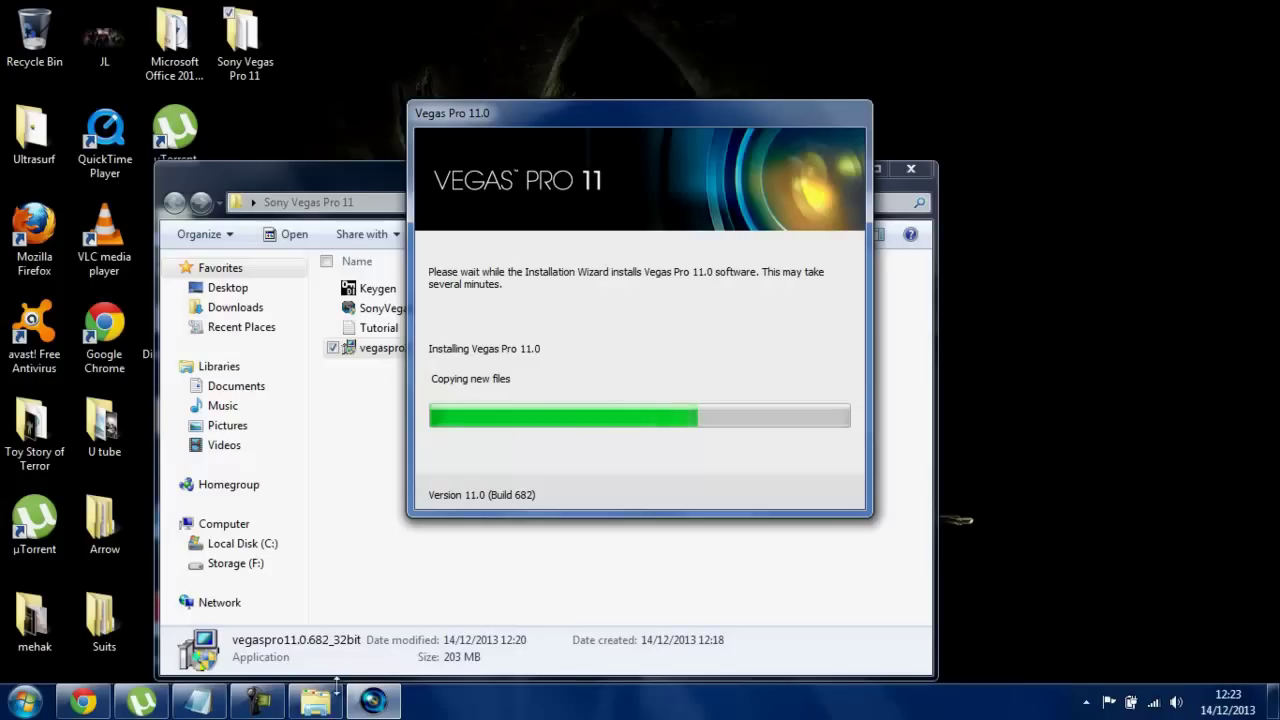
mouse_move(277, 712)
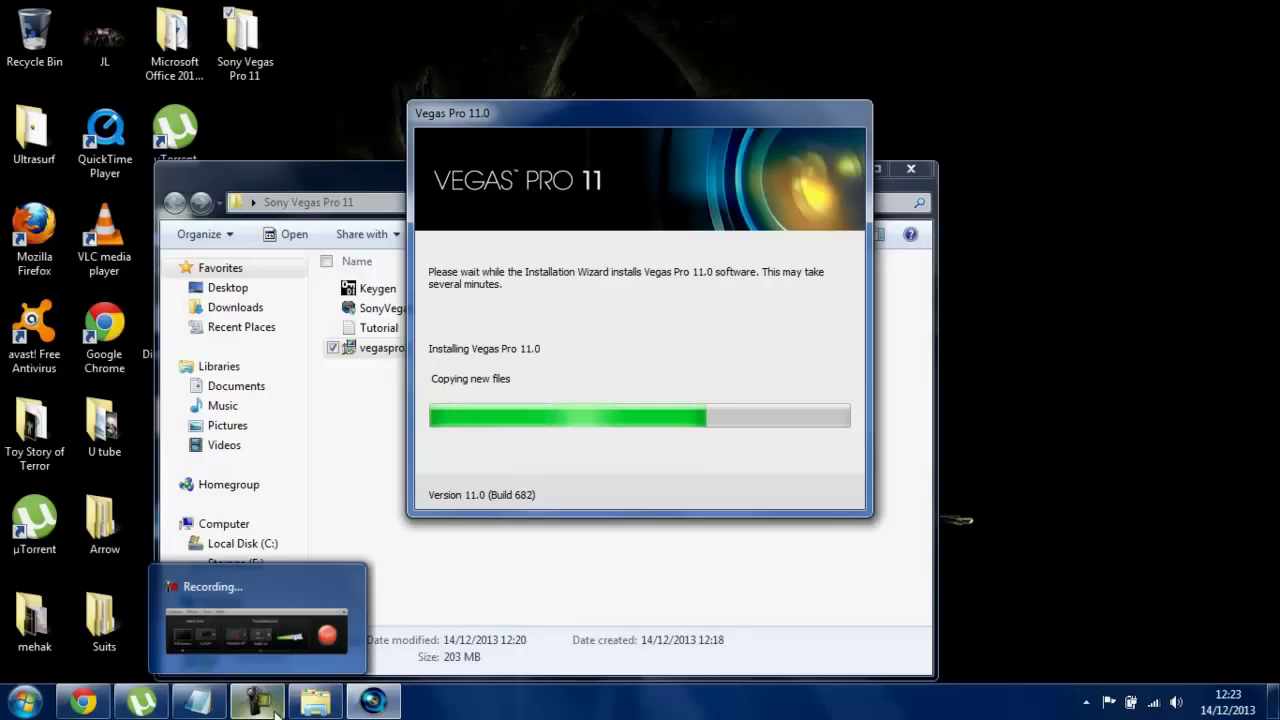
left_click(277, 712)
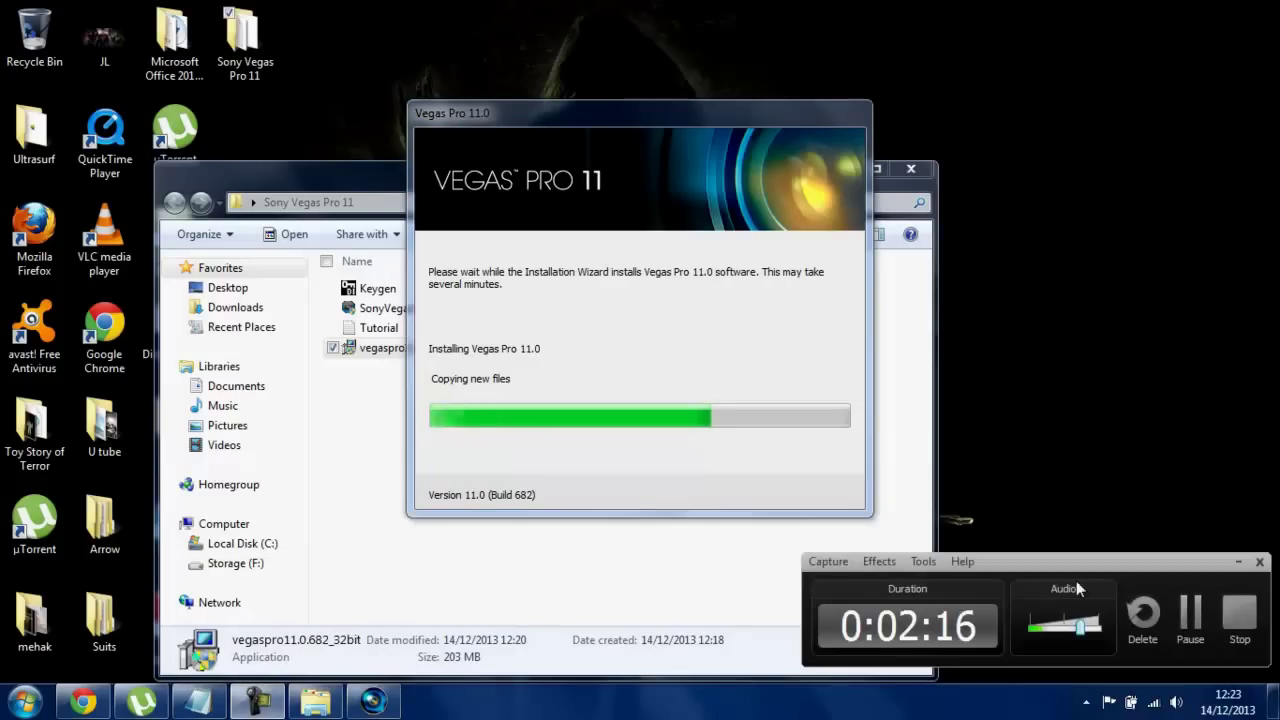
left_click(1190, 608)
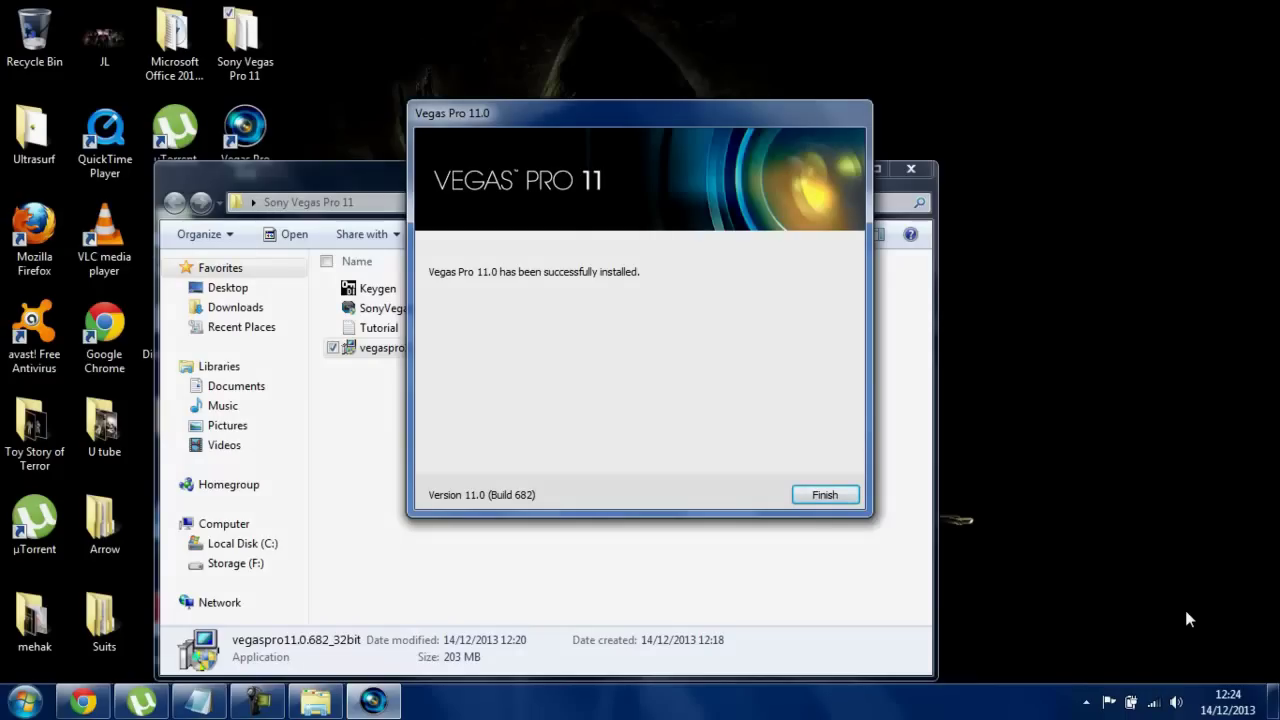
- Finish the Vegas Pro 11.0 installation wizard and check the numbered instructions in Notepad
key("Return")
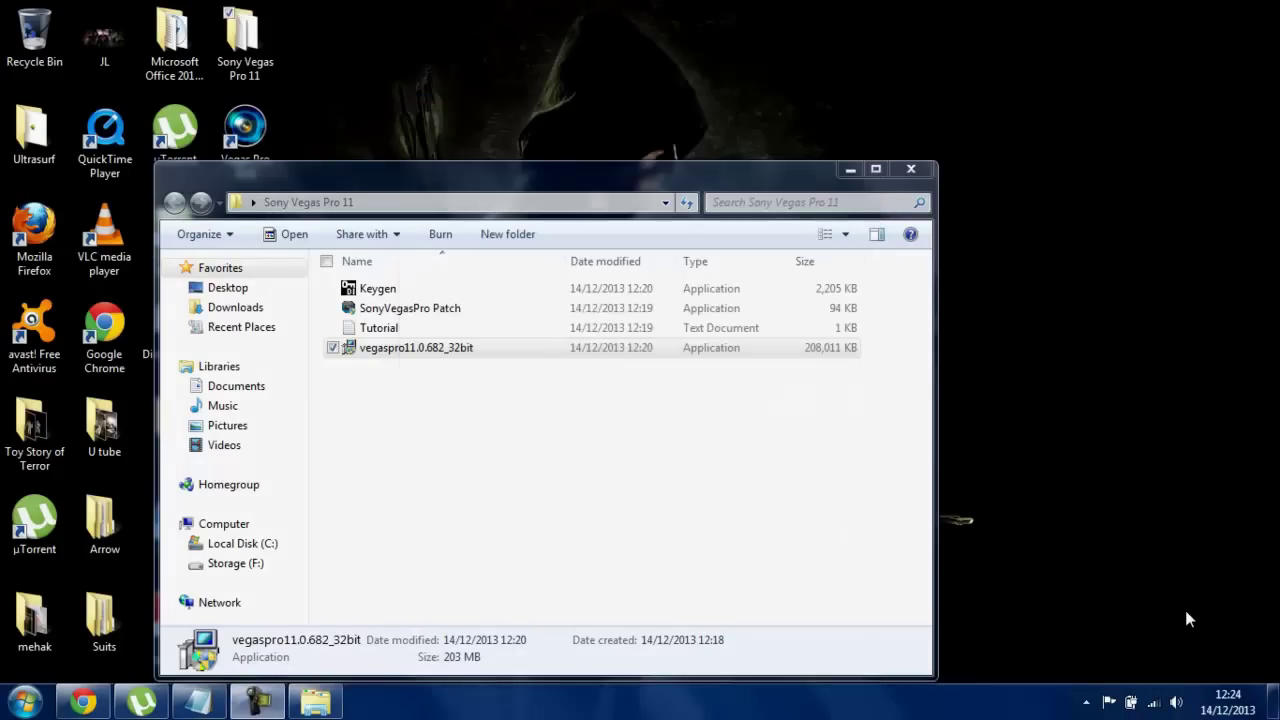
key("alt+Tab")
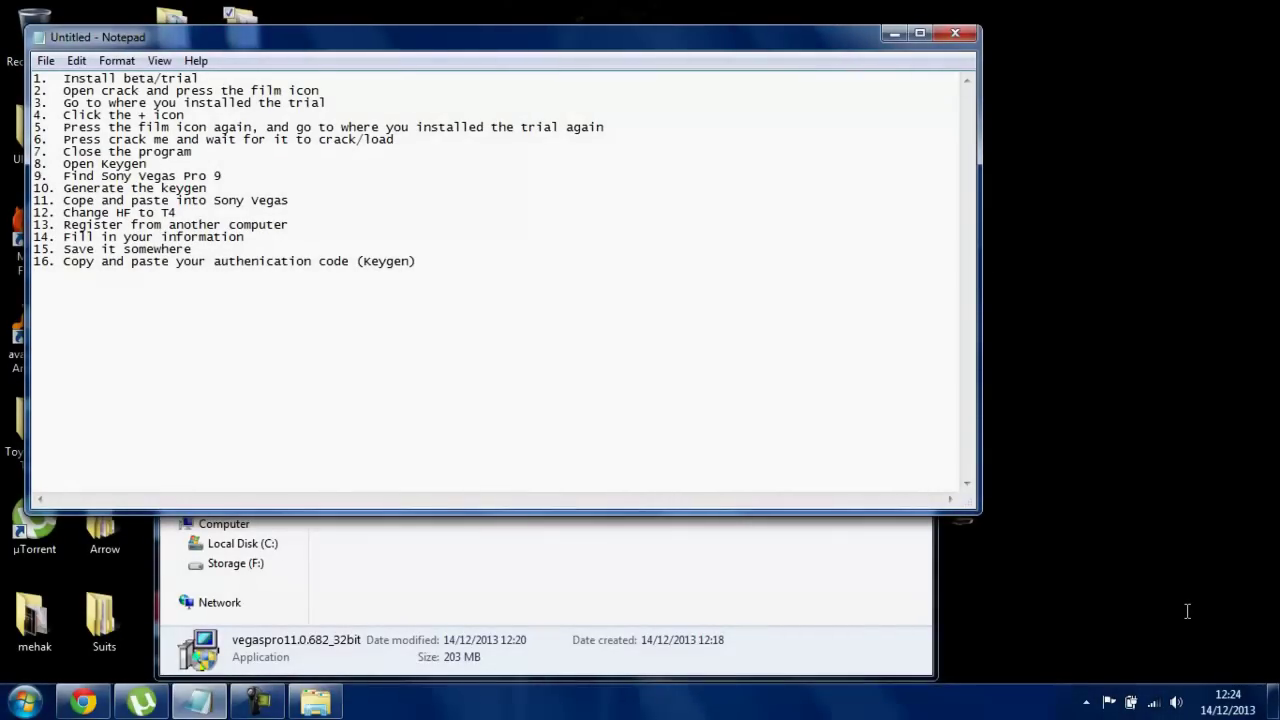
key("super+Down")
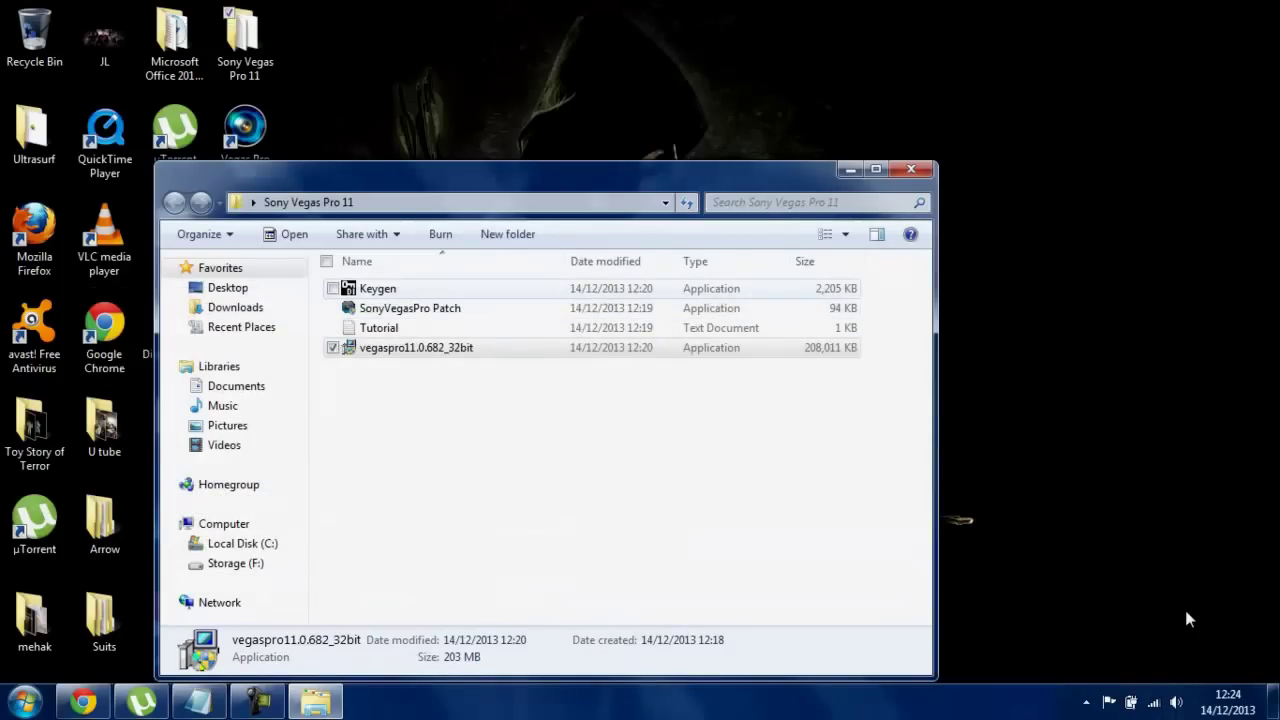
- Launch SonyVegasPro Patch and browse to Program Files on Local Disk (C:) in its folder picker
double_click(410, 308)
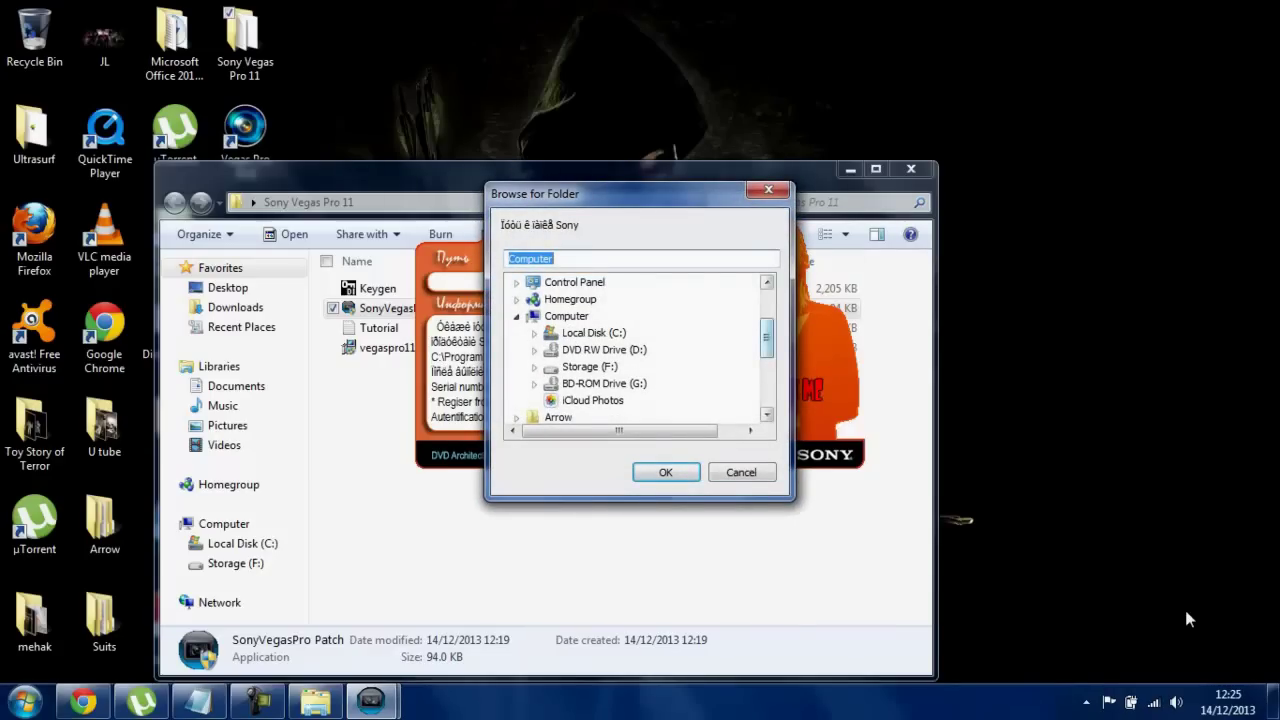
scroll(1188, 620, "down", 3)
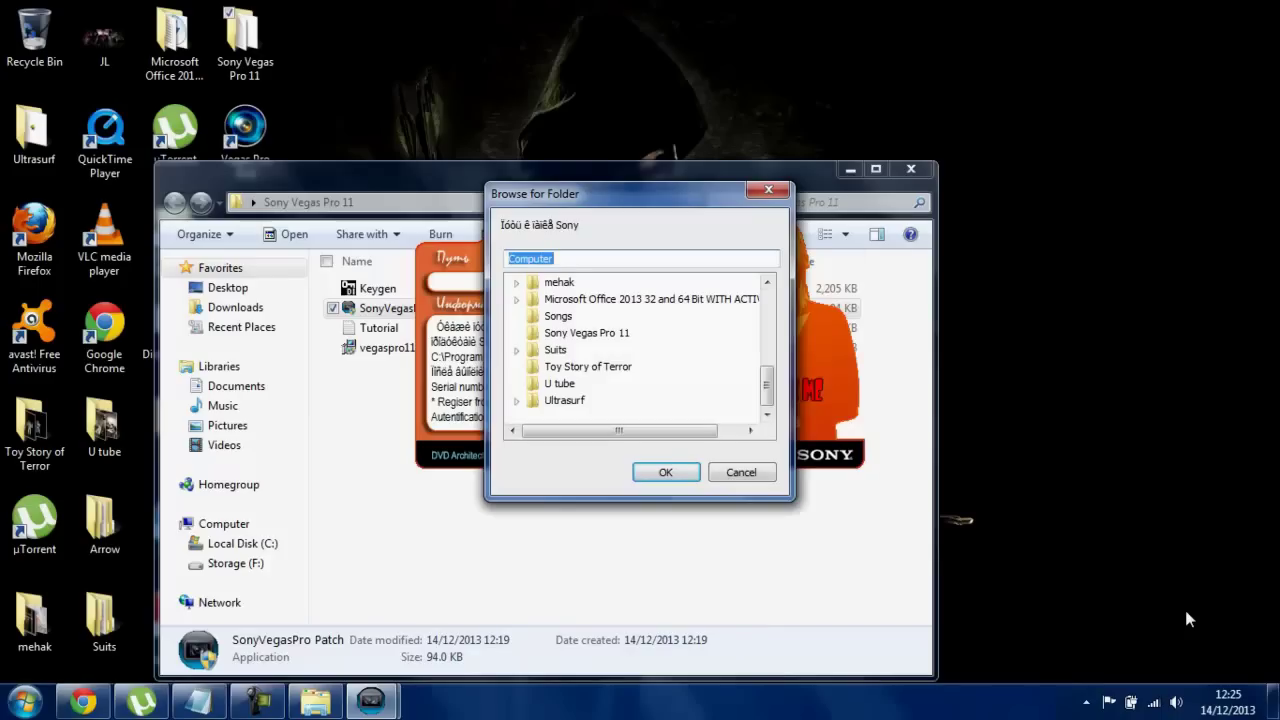
scroll(1188, 620, "up", 3)
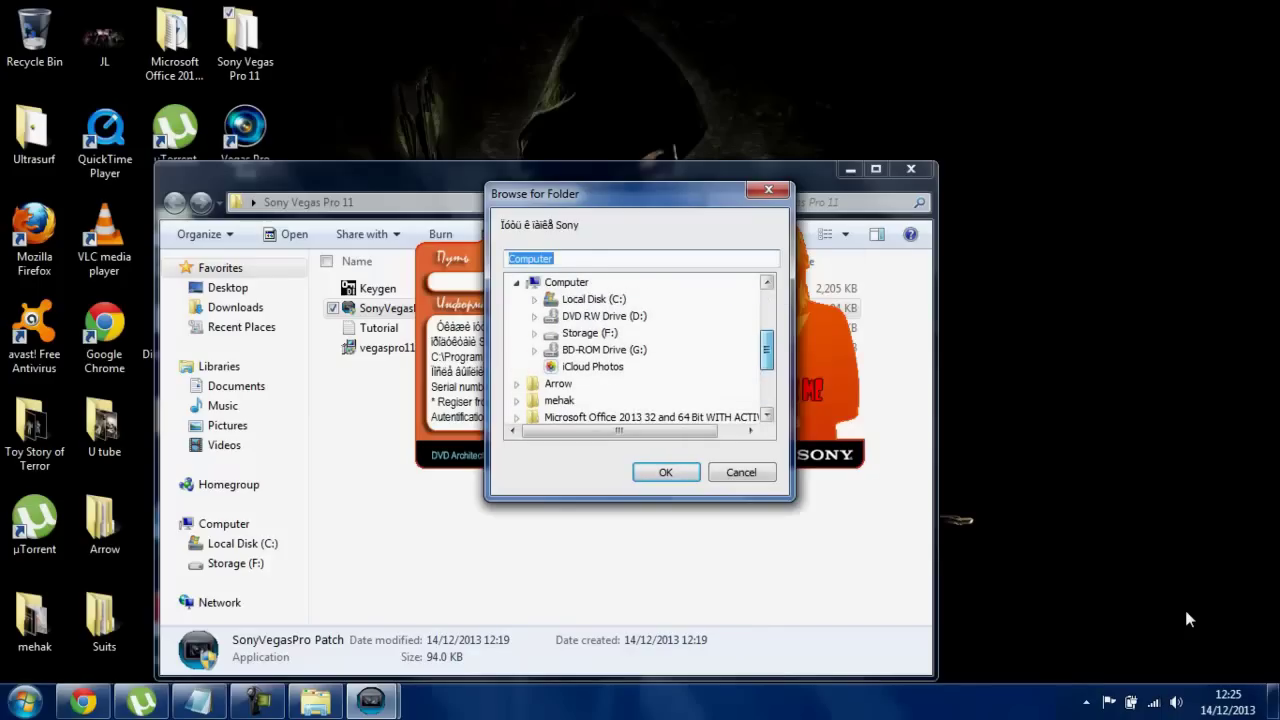
key("Down")
key("Right")
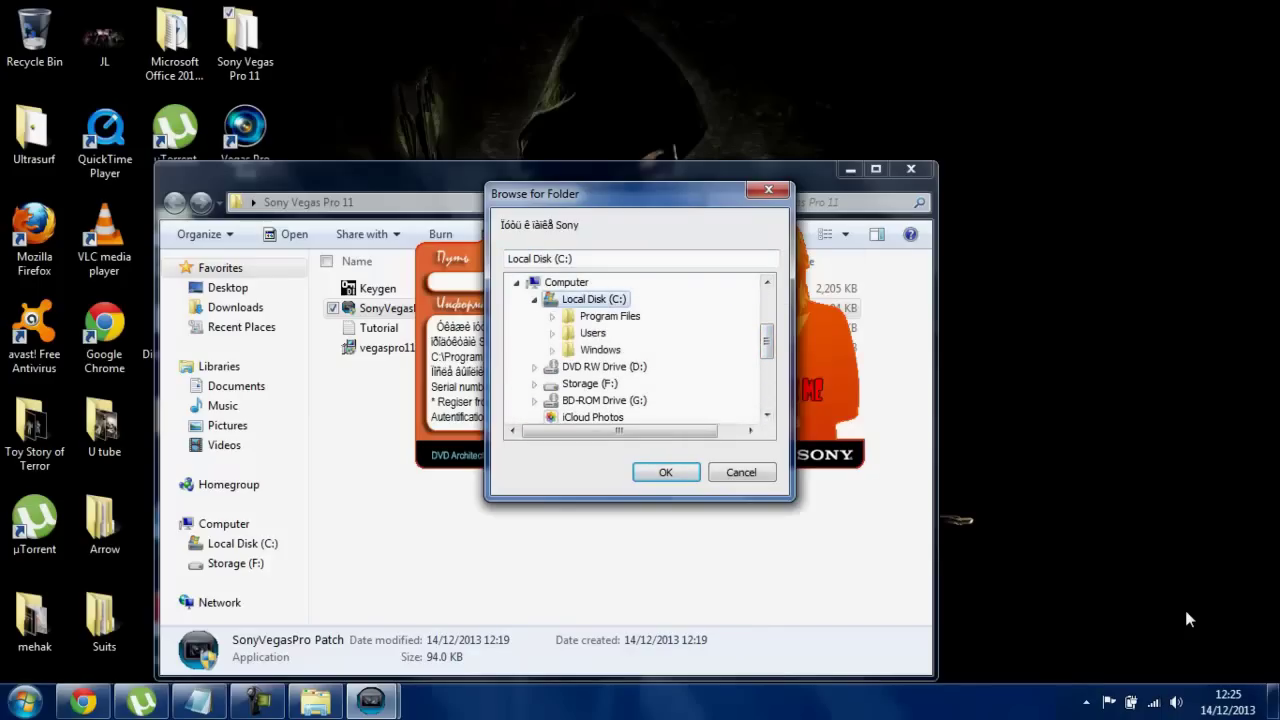
key("Down")
key("Right")
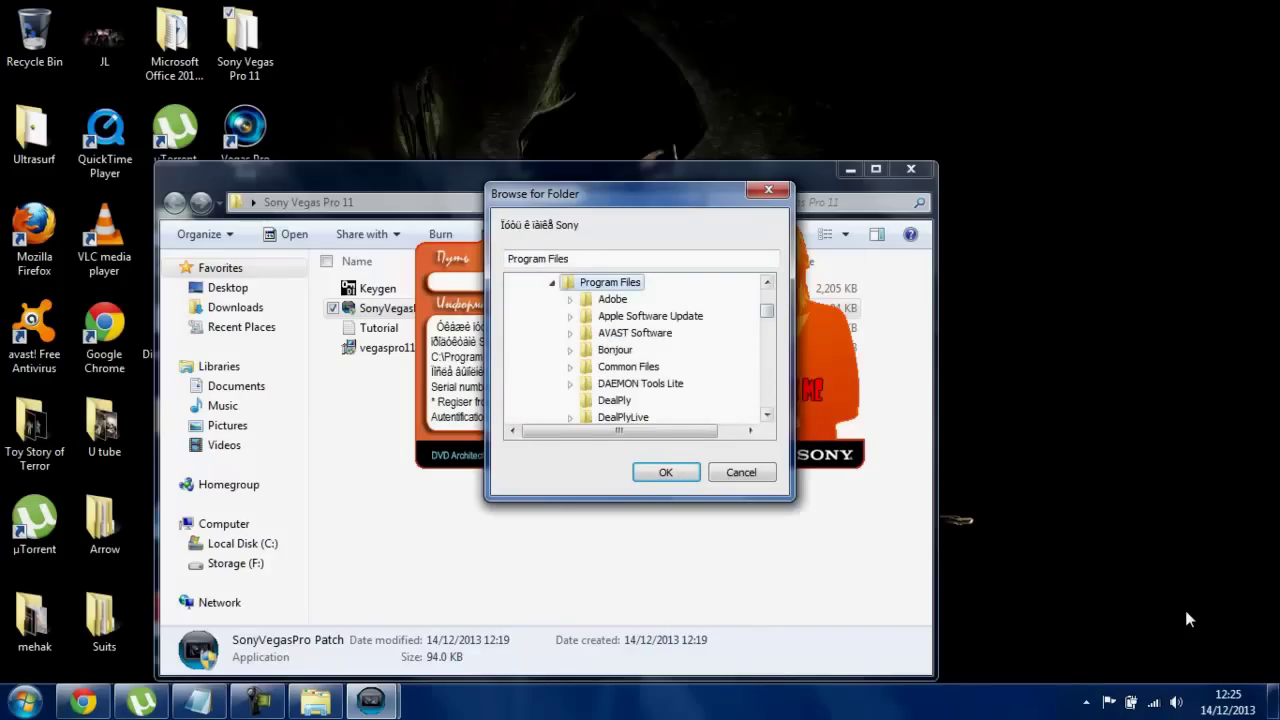
- Choose the Vegas Pro 11.0 folder inside Program Files\Sony as the patch's target path
scroll(1188, 620, "down", 3)
scroll(1188, 620, "down", 7)
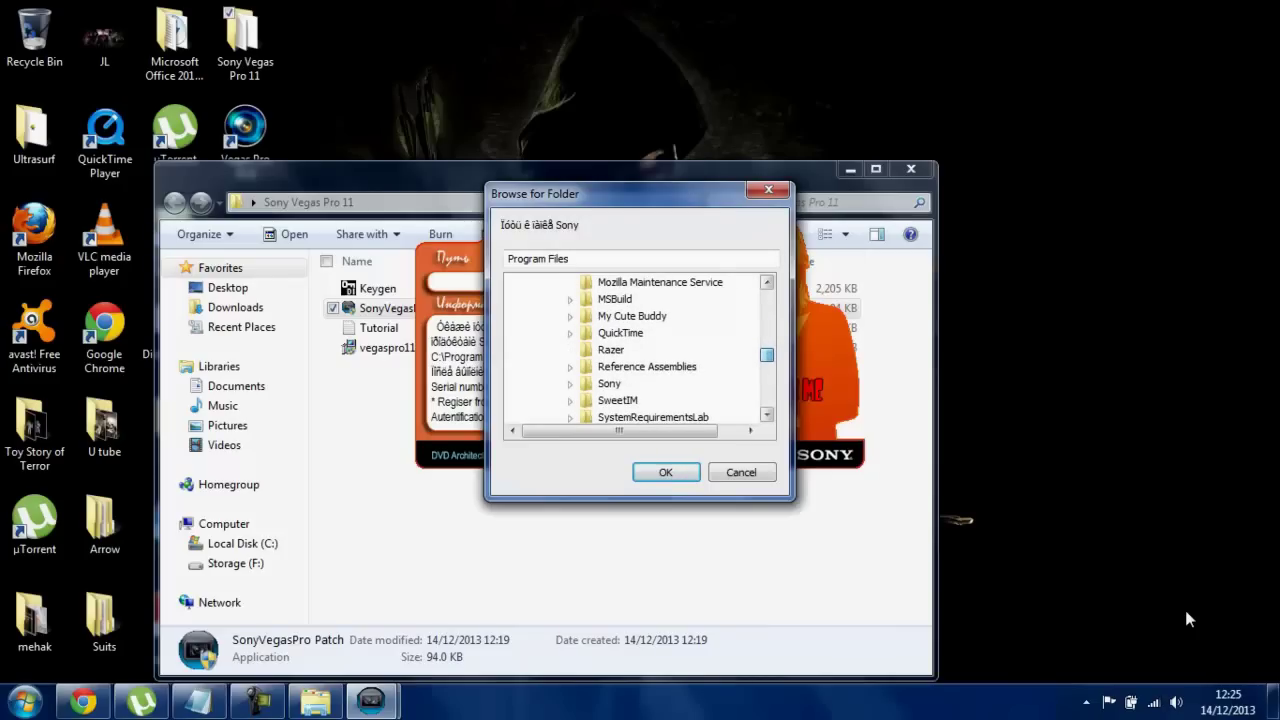
scroll(1188, 620, "up", 2)
scroll(1188, 620, "down", 3)
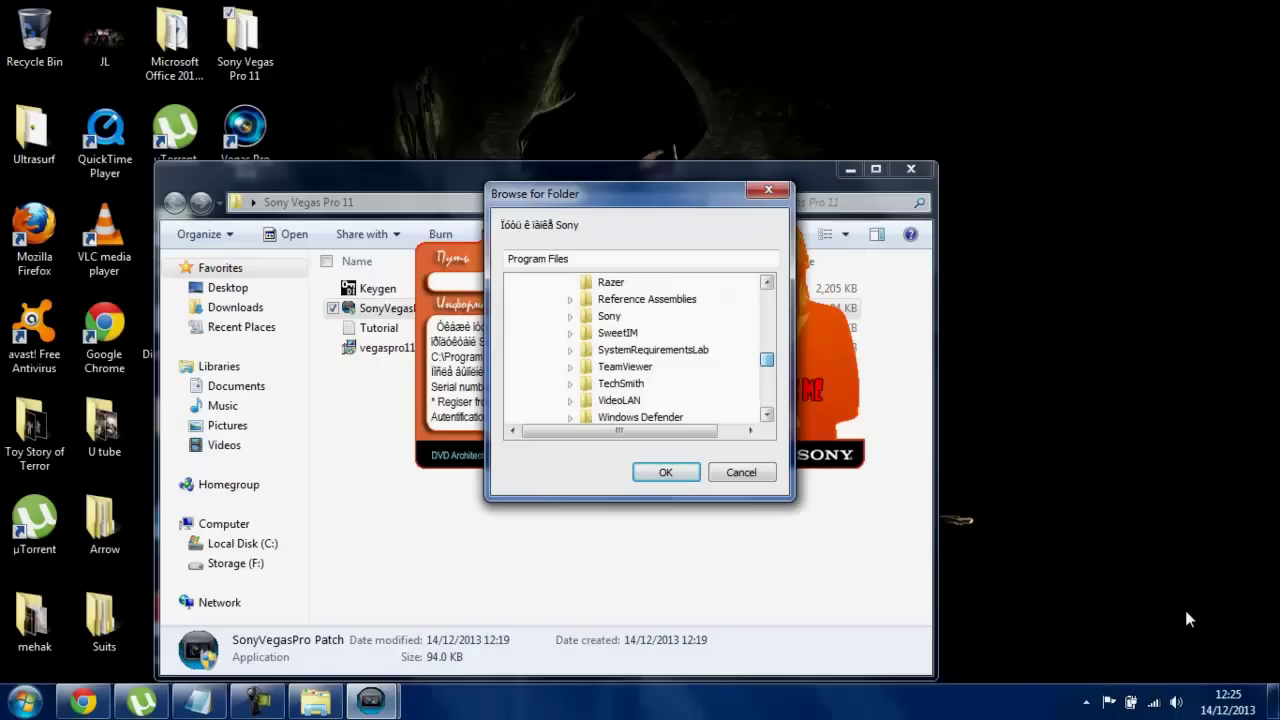
left_click(609, 316)
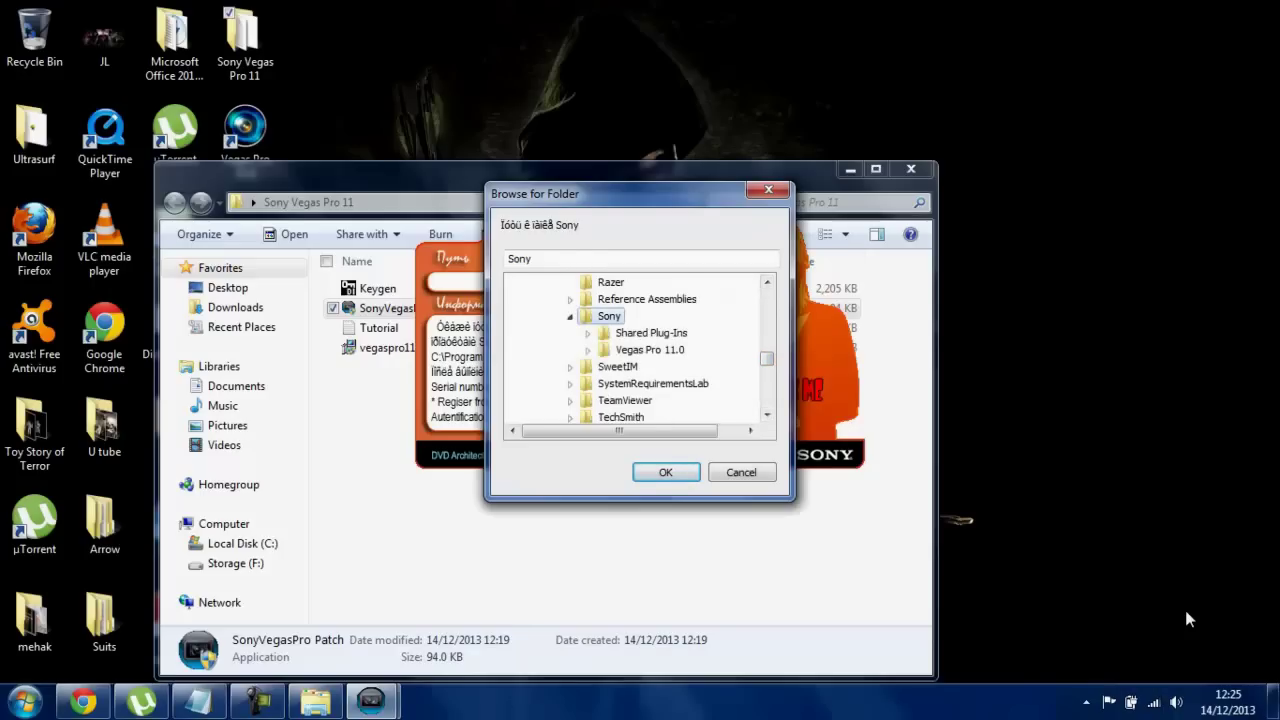
key("v")
key("Right")
scroll(1188, 620, "down", 5)
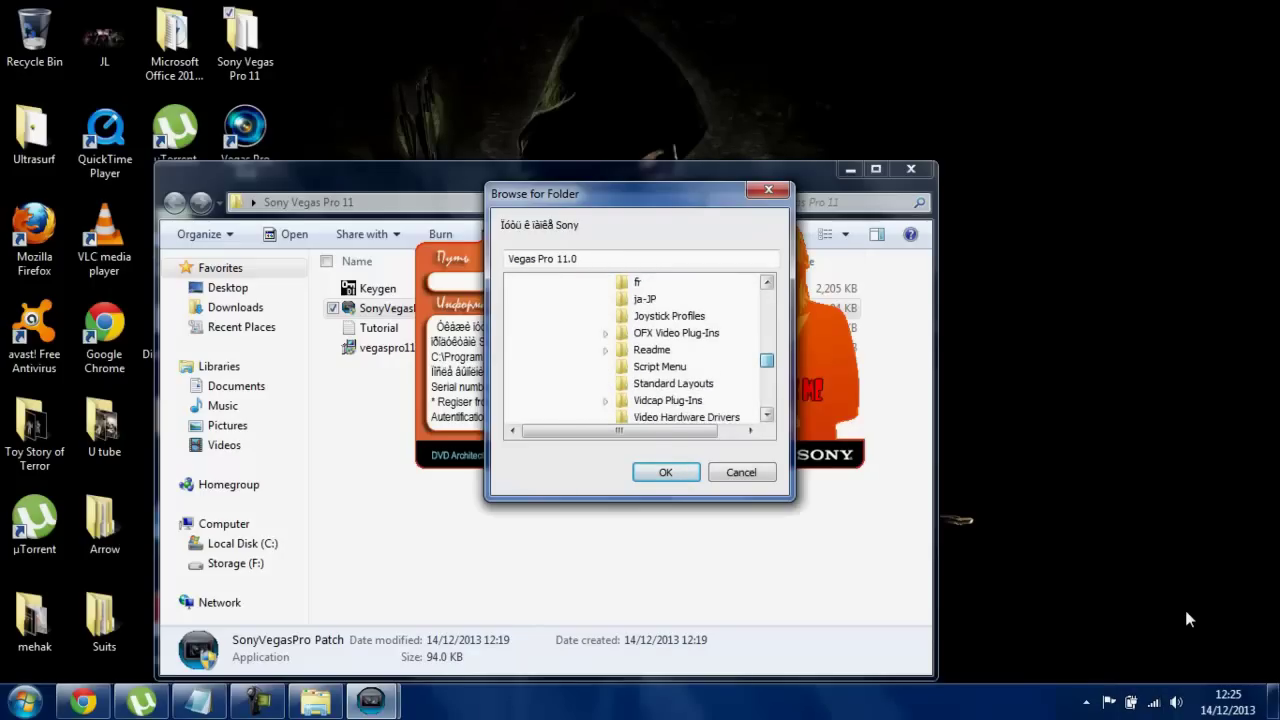
key("Return")
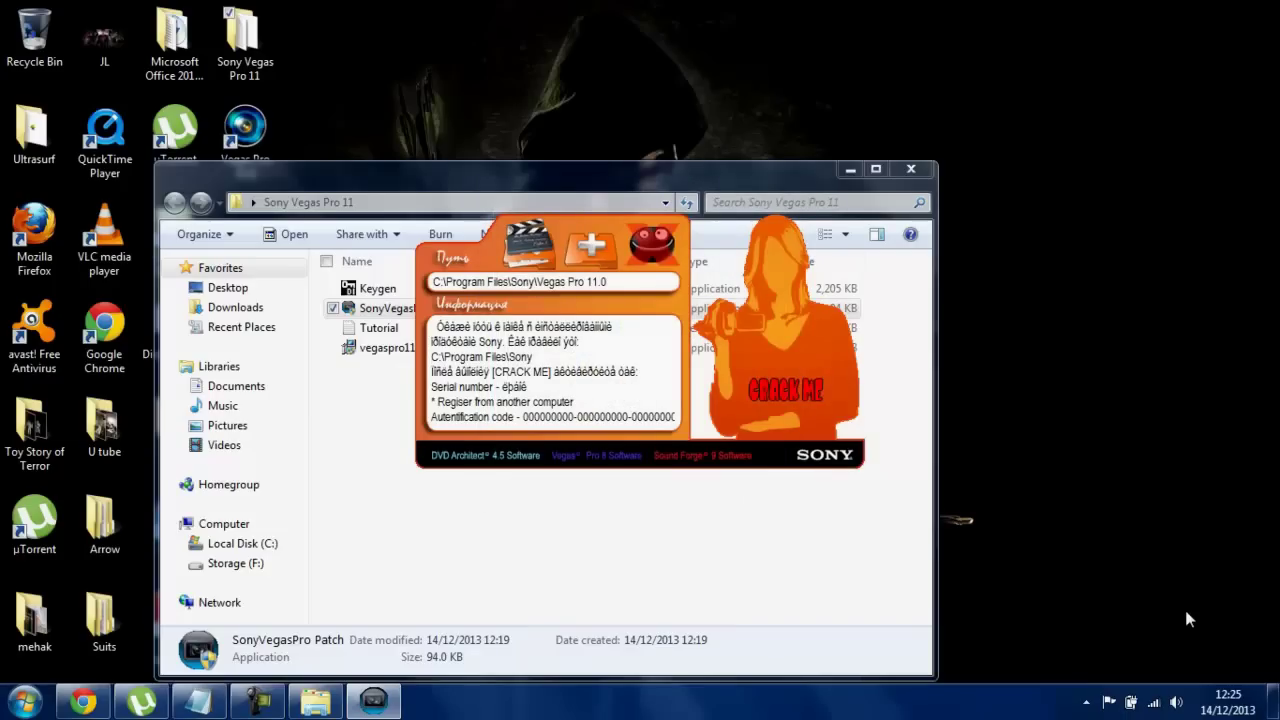
- Check the numbered instructions in Notepad and add the chosen Vegas Pro 11.0 path to the patch's list
key("alt+Tab")
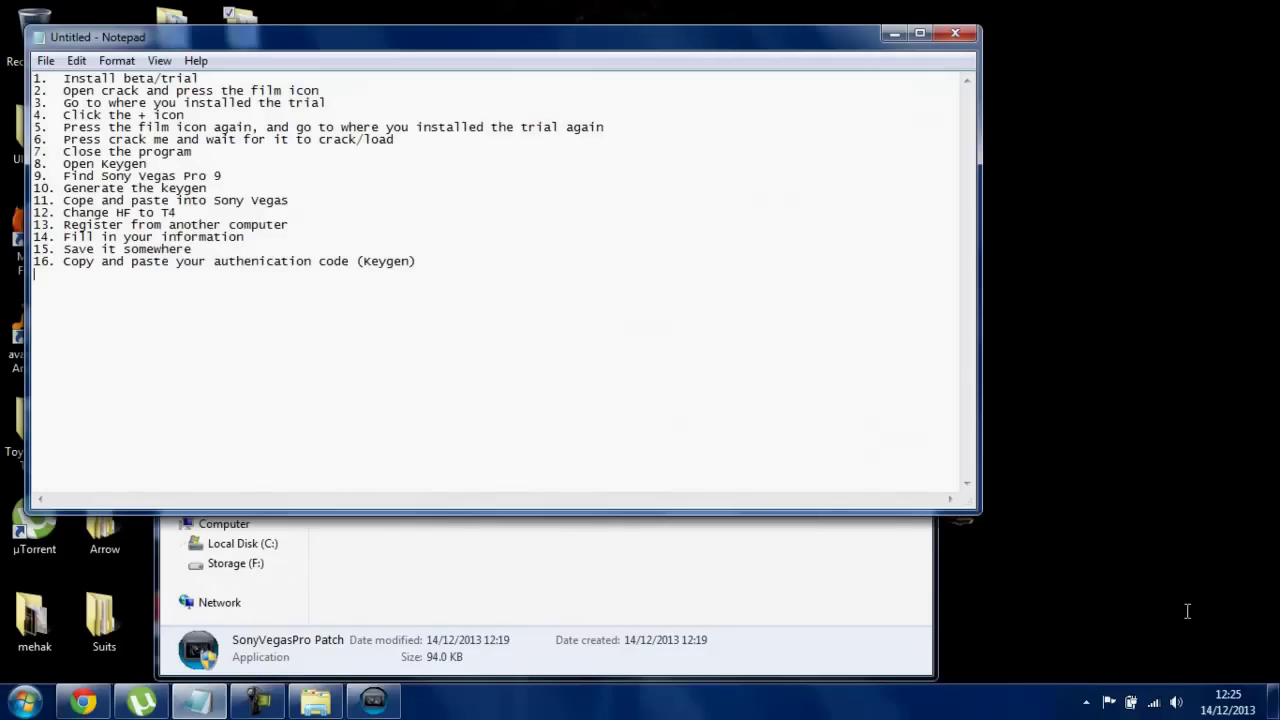
double_click(166, 103)
left_click(185, 115)
left_click(893, 33)
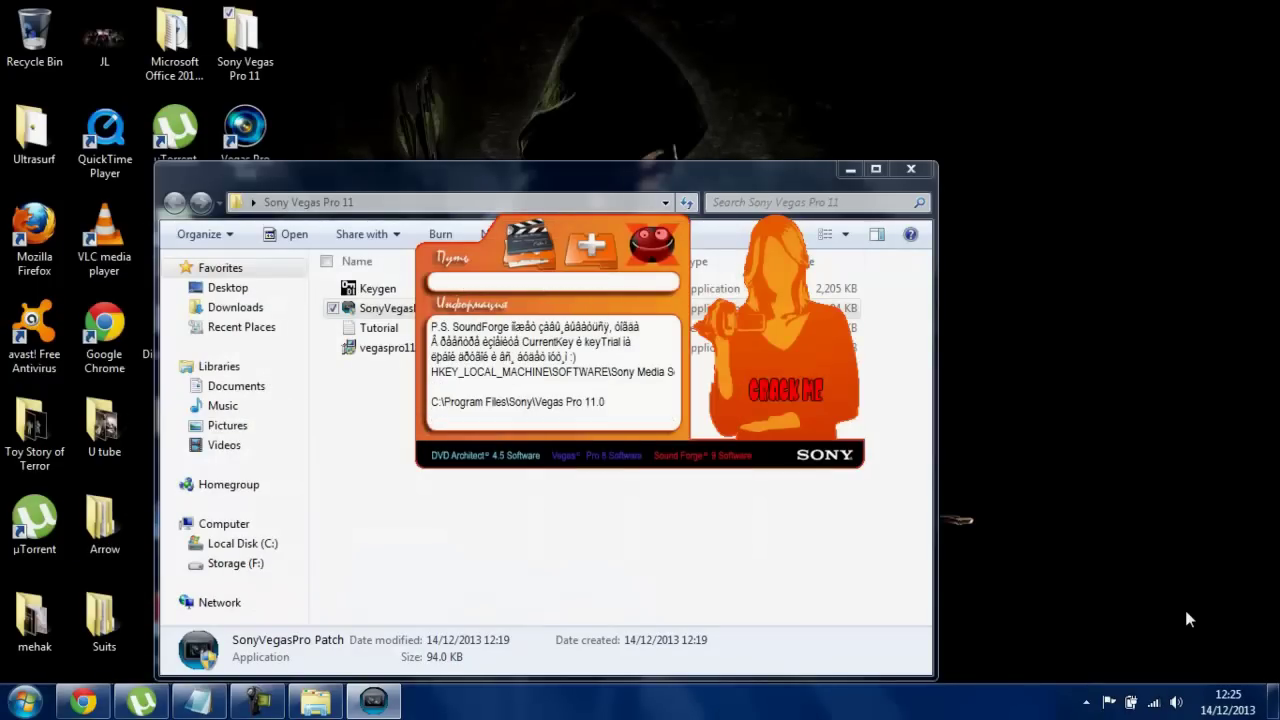
left_click(199, 701)
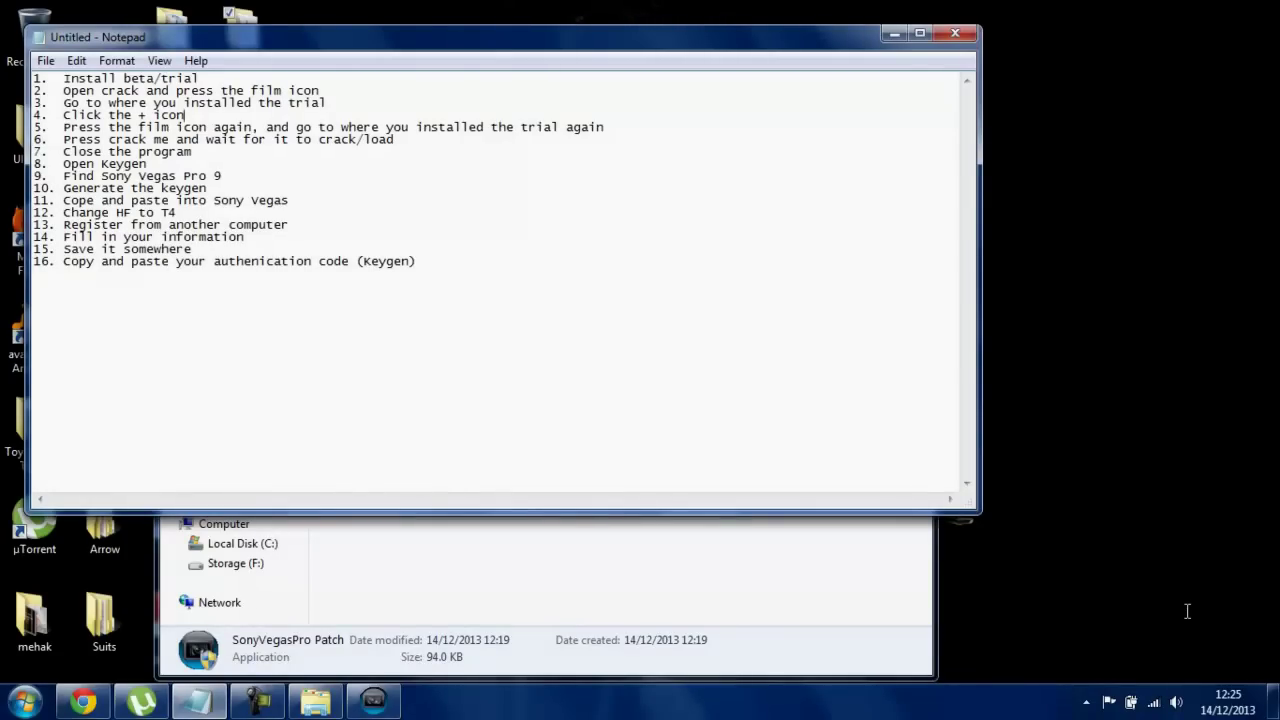
left_click(893, 33)
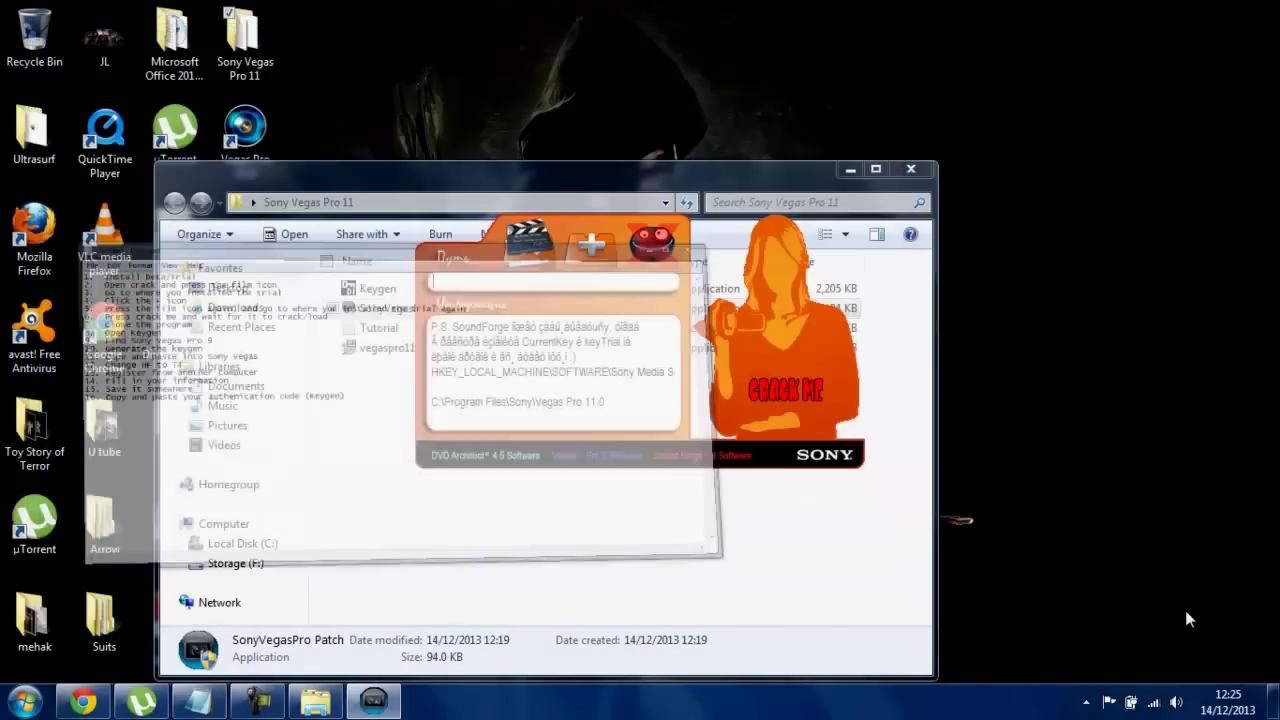
- Reopen the patch's folder picker and choose C:\Program Files\Sony\Vegas Pro 11.0 again as the path
key("Return")
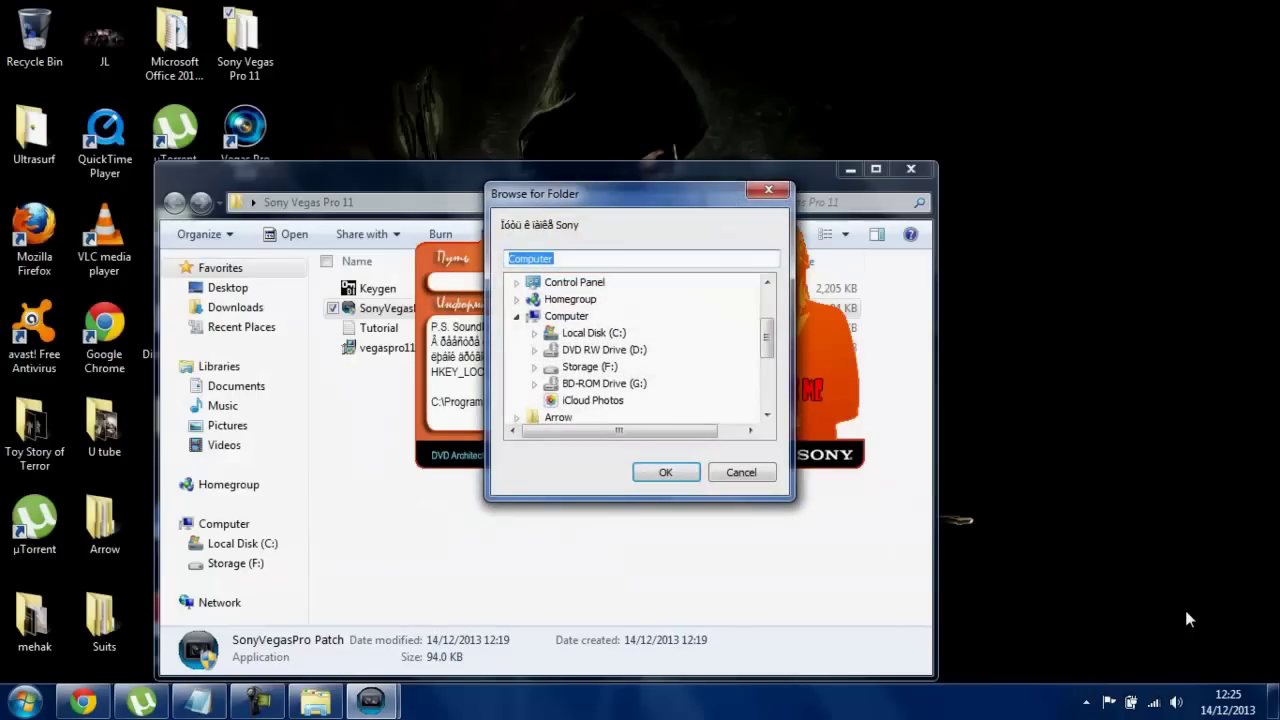
key("Down")
key("Right")
key("Down")
key("Right")
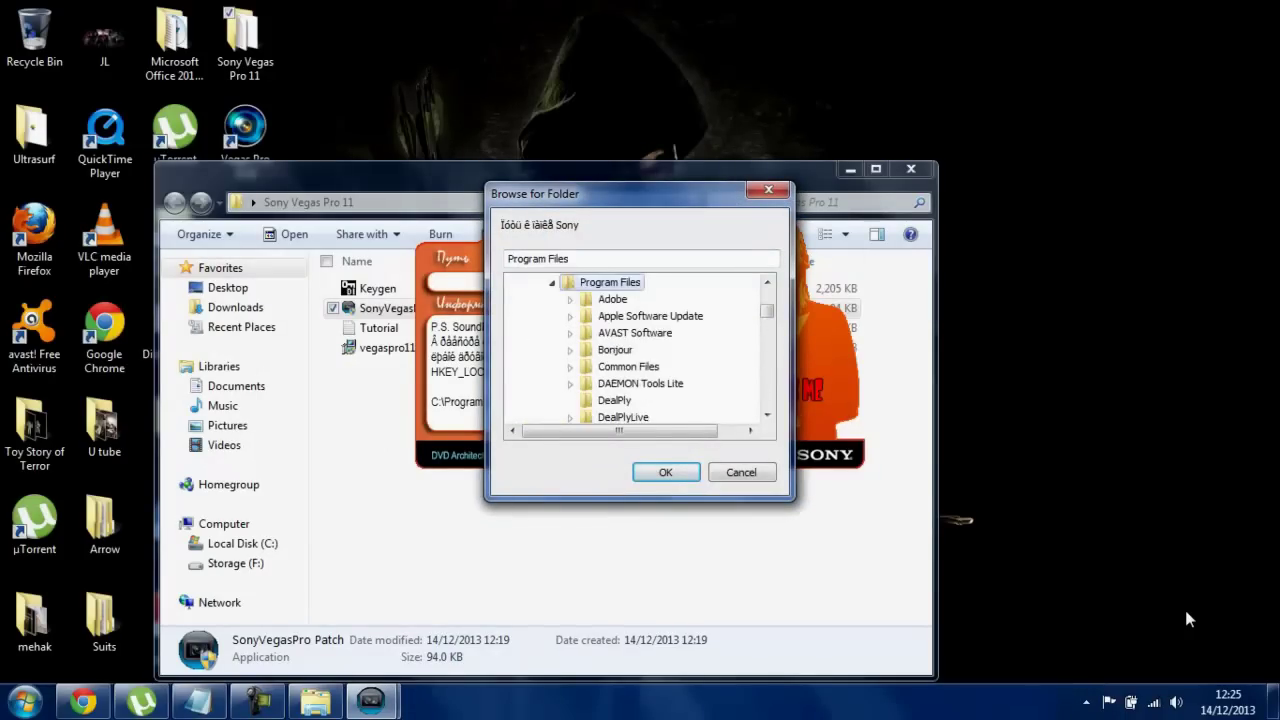
scroll(1188, 620, "down", 10)
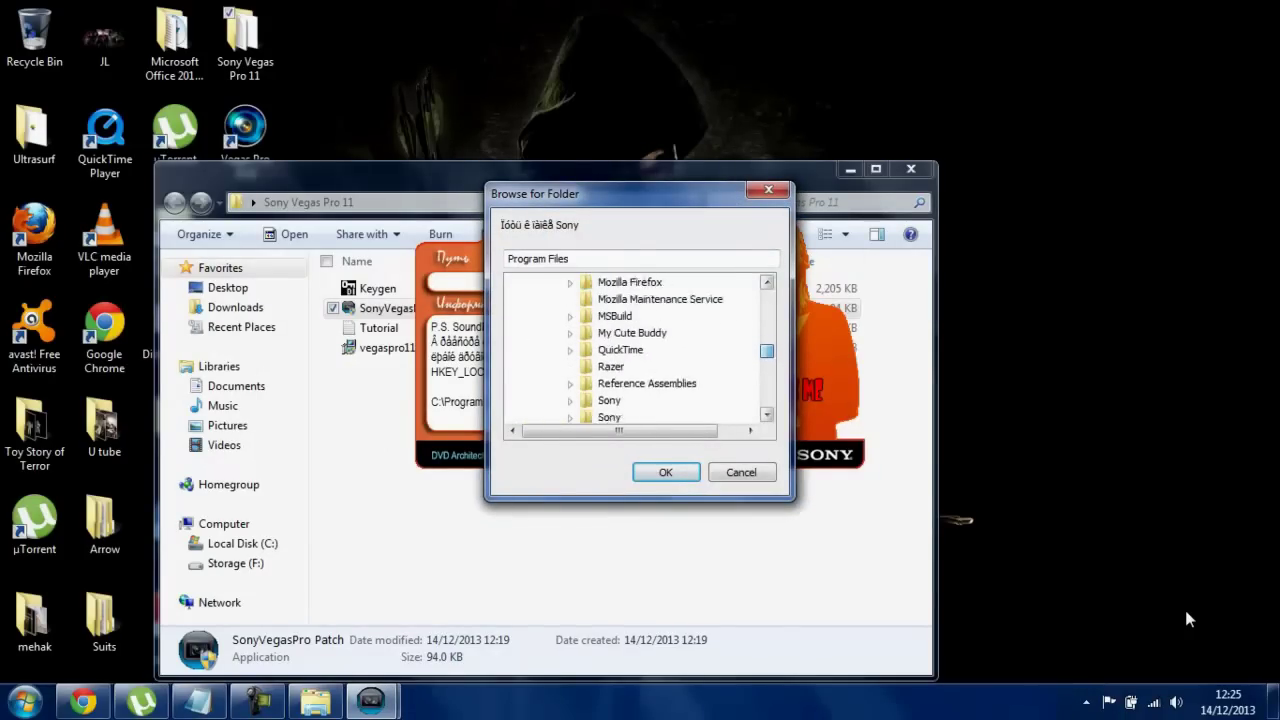
key("s")
key("Right")
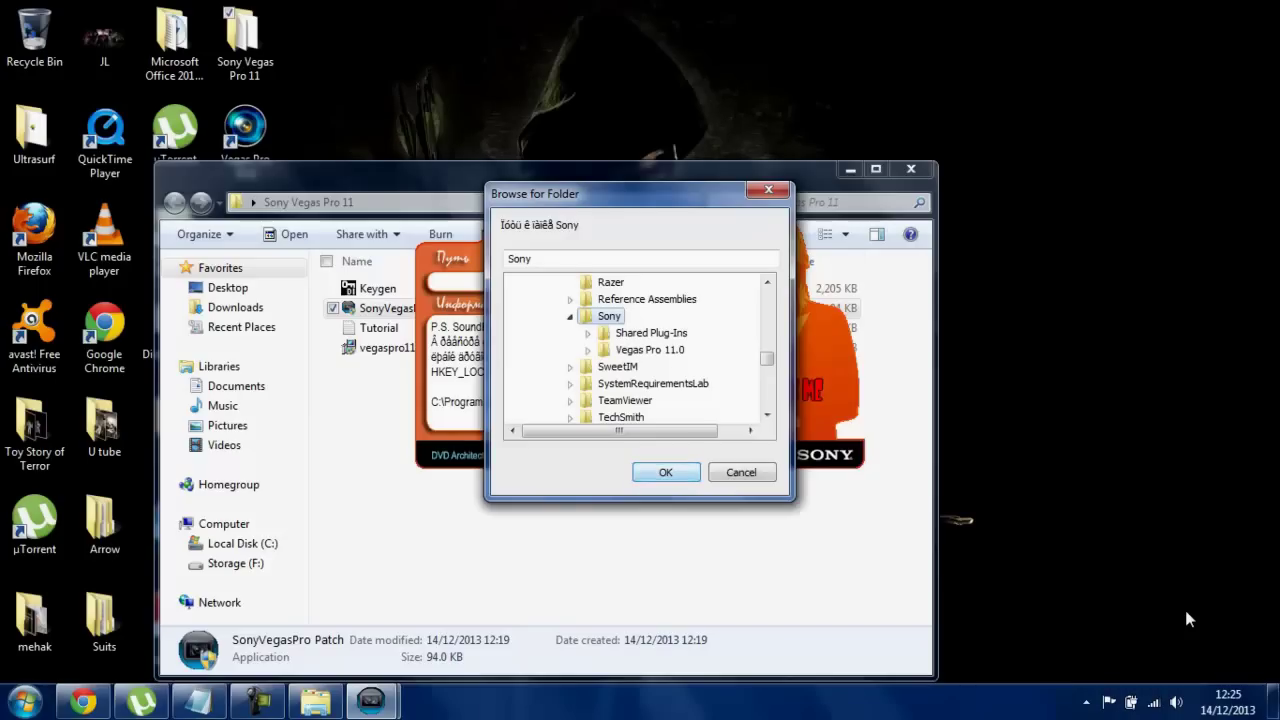
key("Down")
key("Down")
key("Return")
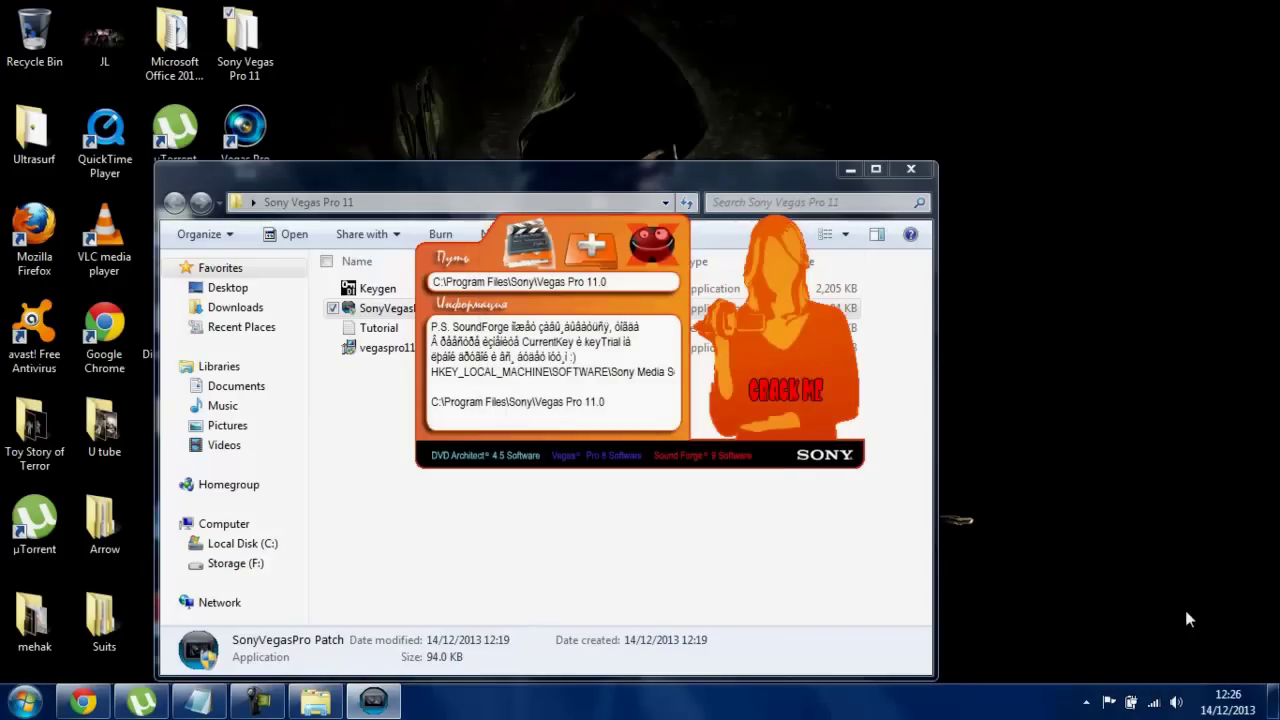
- Run the patch on the Vegas Pro 11.0 folder, checking the instructions in Notepad before and after
left_click(199, 701)
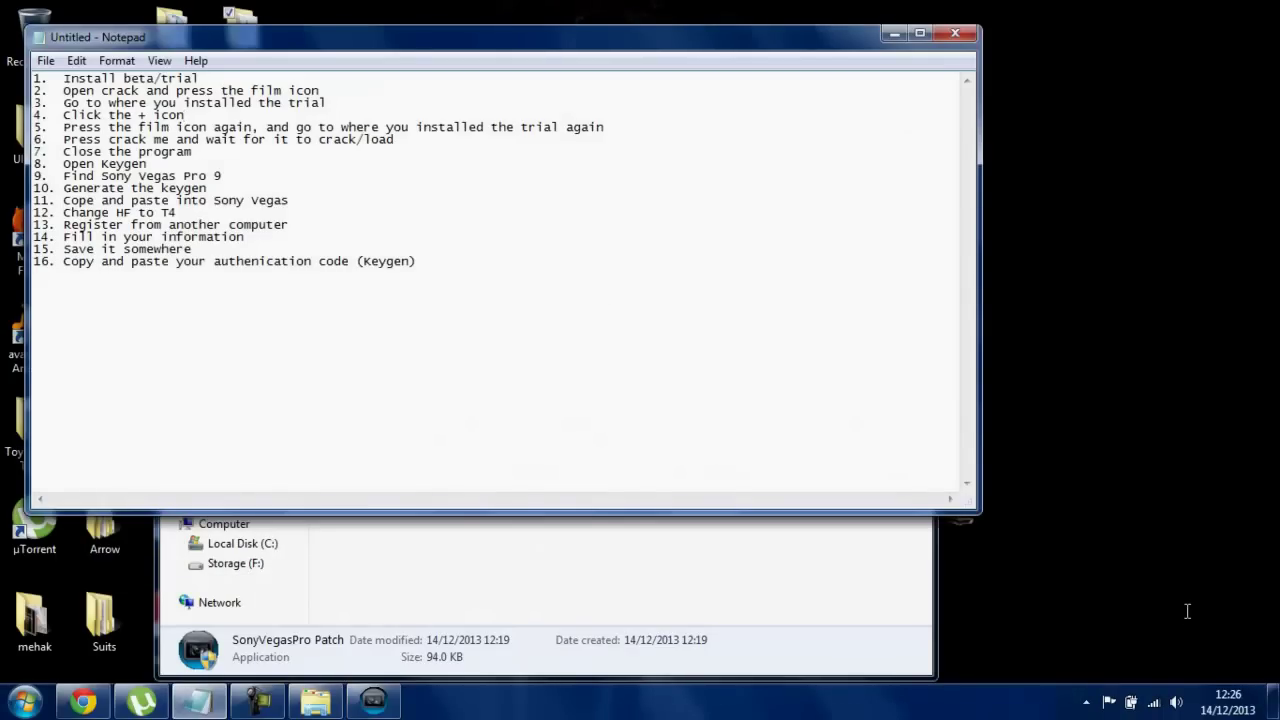
left_click(893, 33)
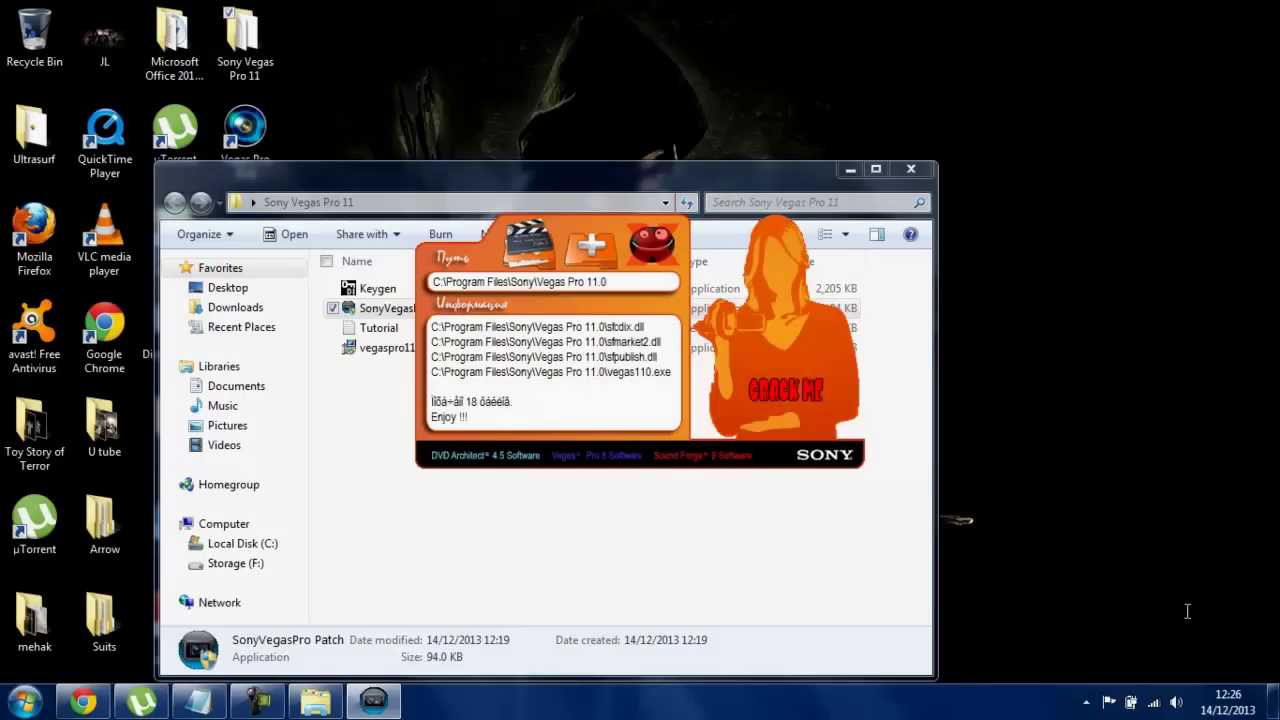
key("alt+Tab")
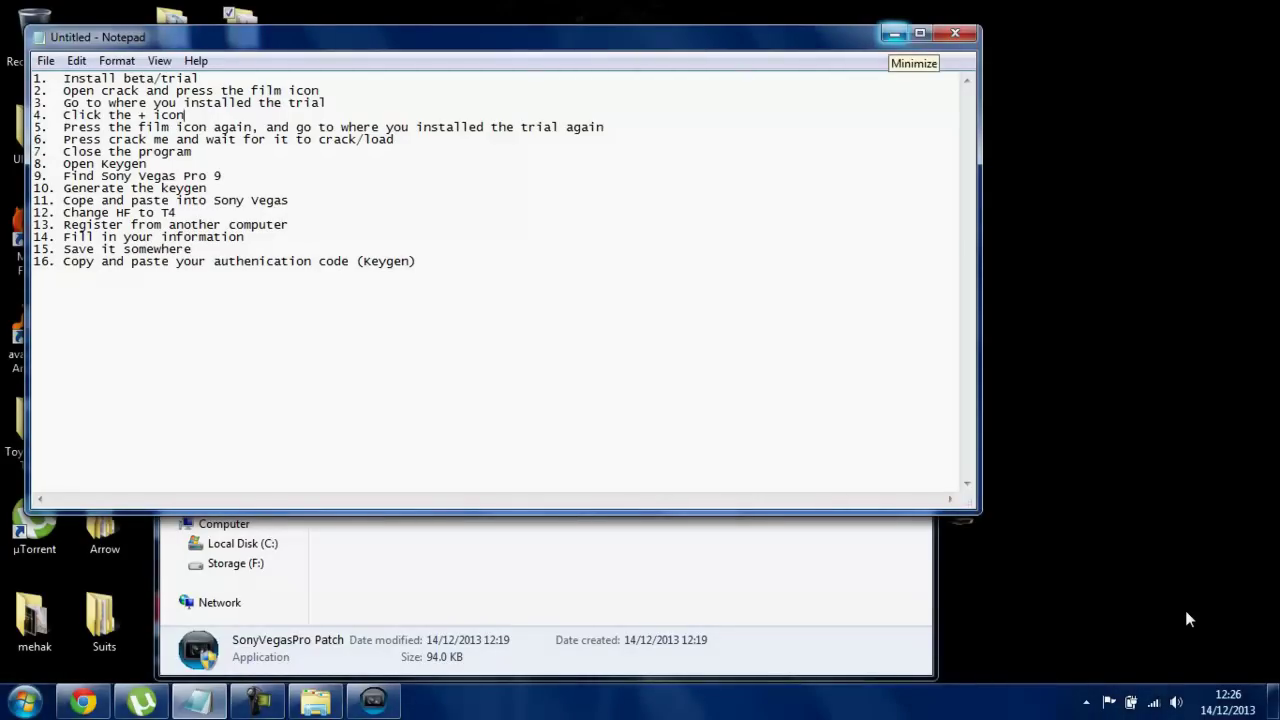
left_click(894, 33)
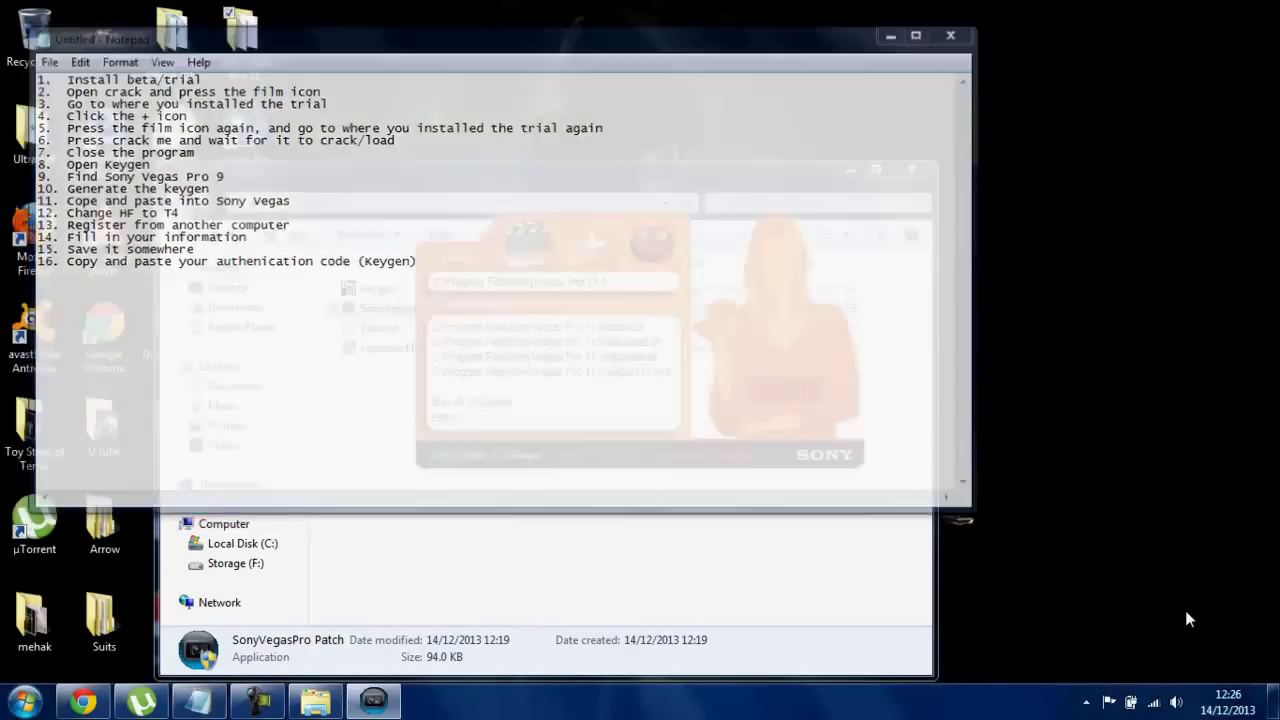
- Launch Keygen from the Sony Vegas Pro 11 folder, close the patch program and dismiss the keygen's intro message
right_click(373, 701)
left_click(323, 651)
double_click(377, 288)
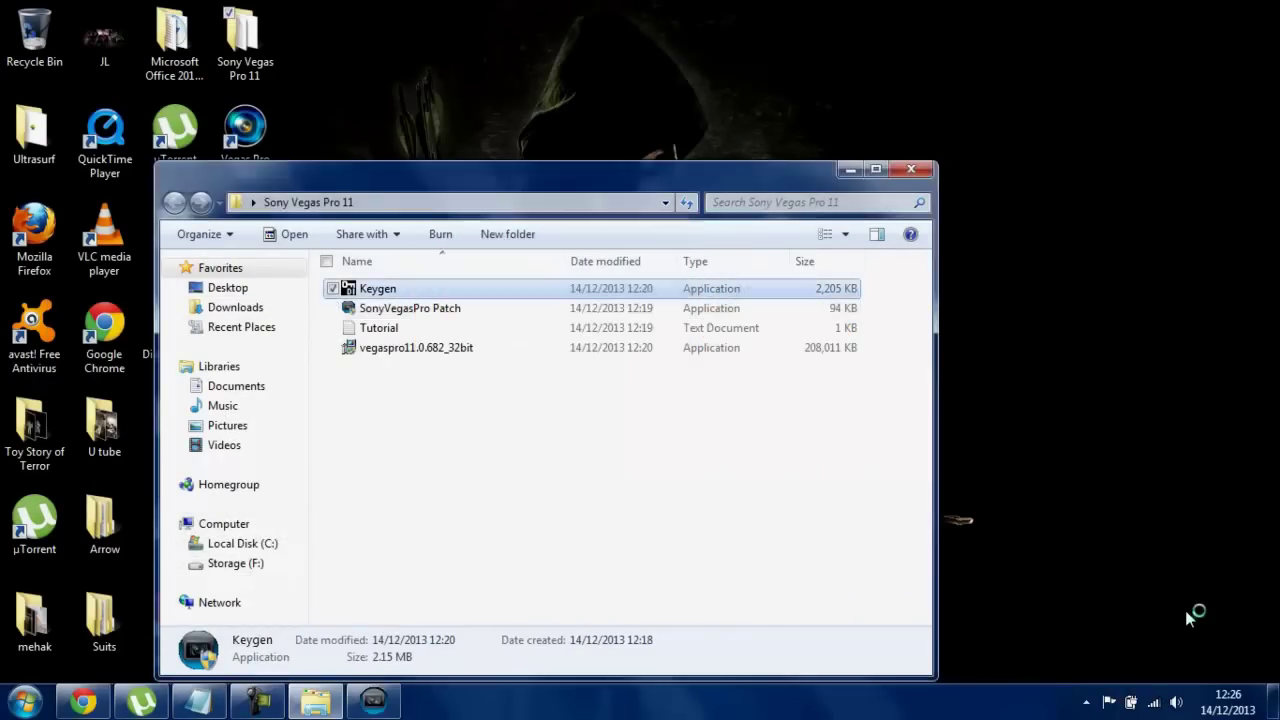
key("alt+r")
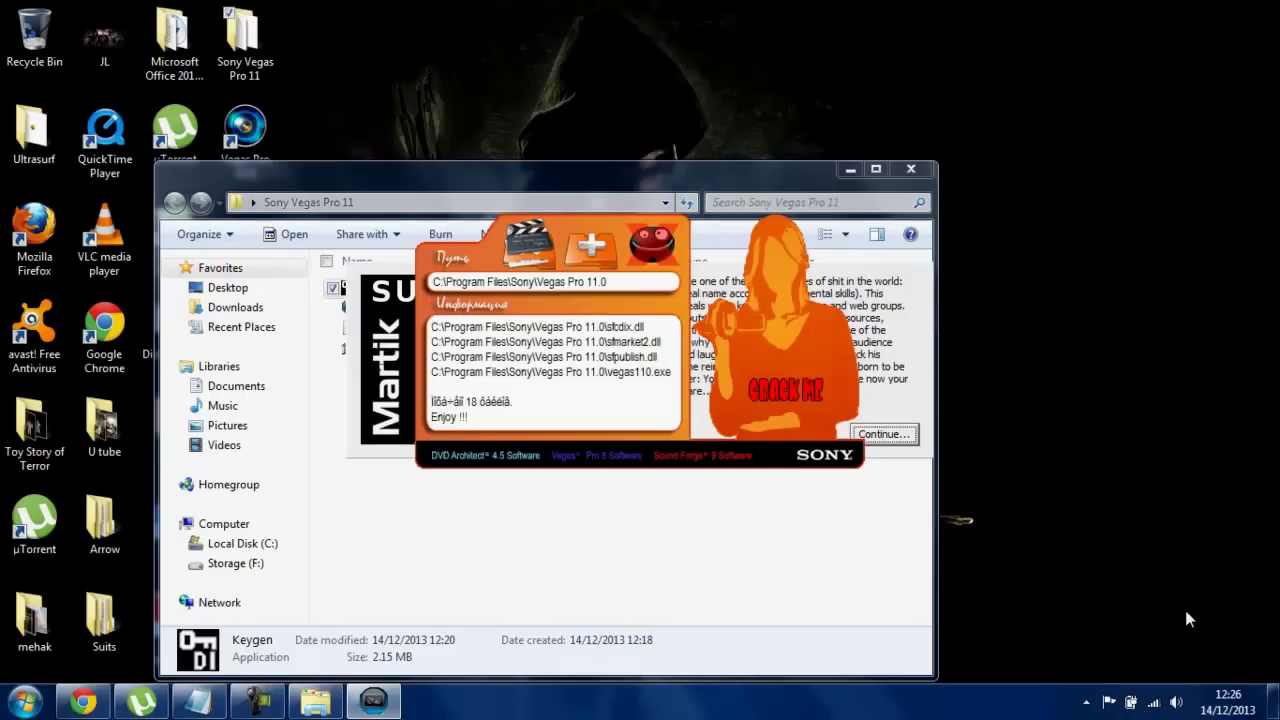
key("alt+F4")
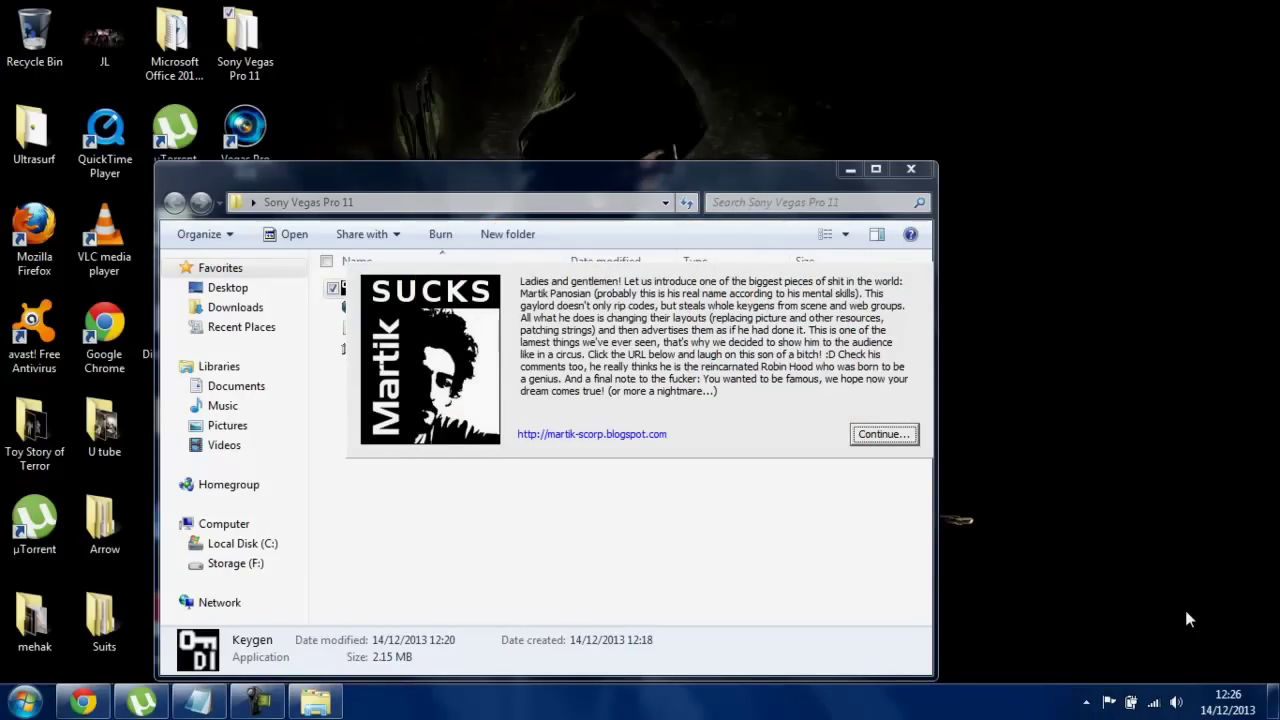
key("Return")
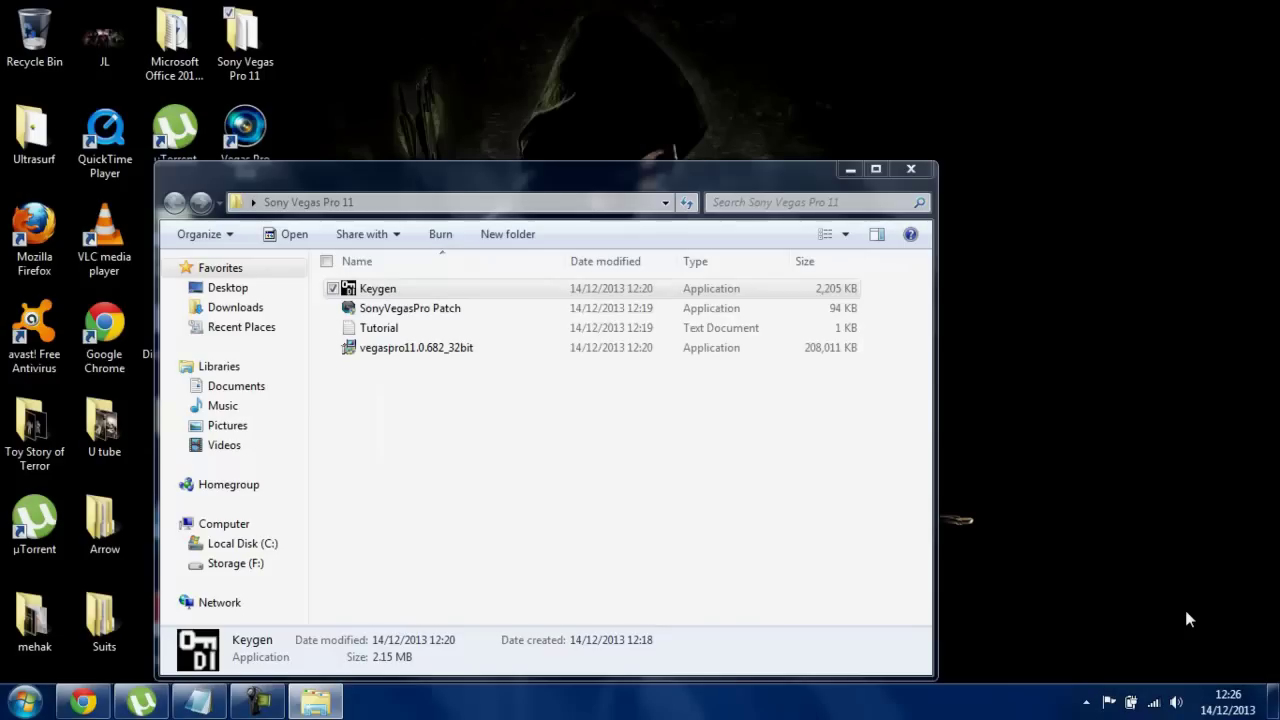
key("Return")
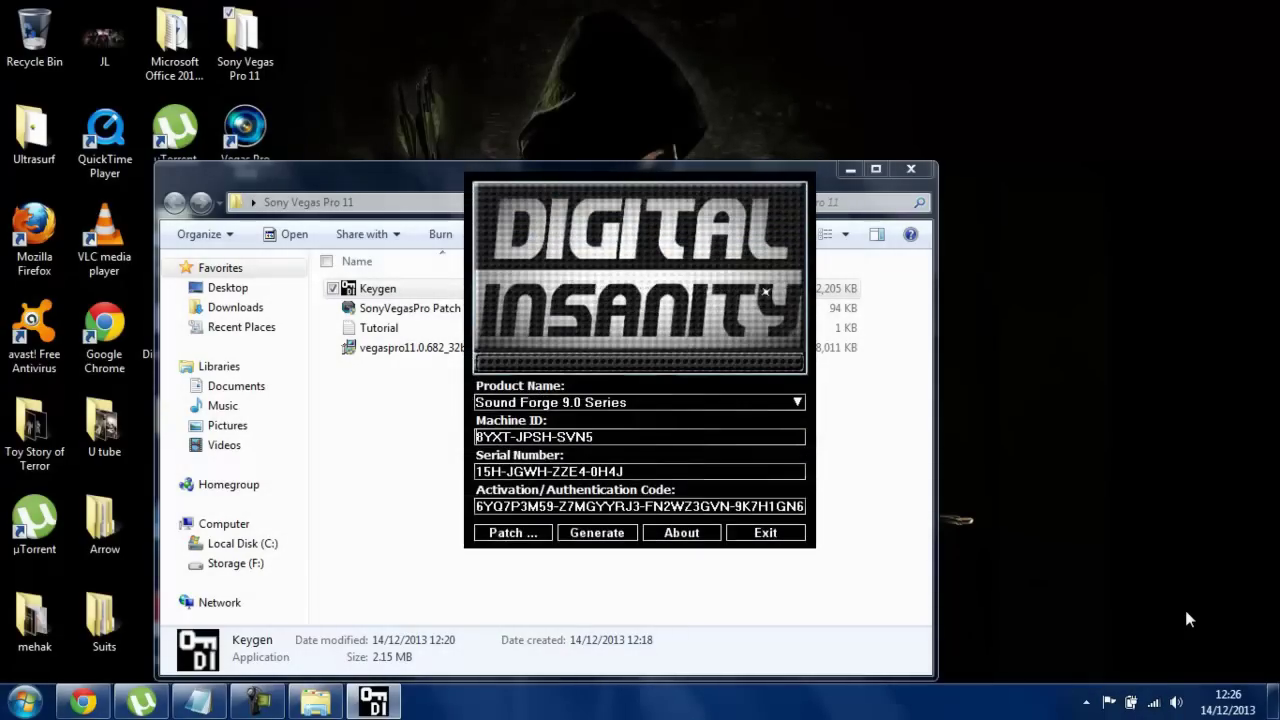
- Mute the system volume
left_click(1176, 702)
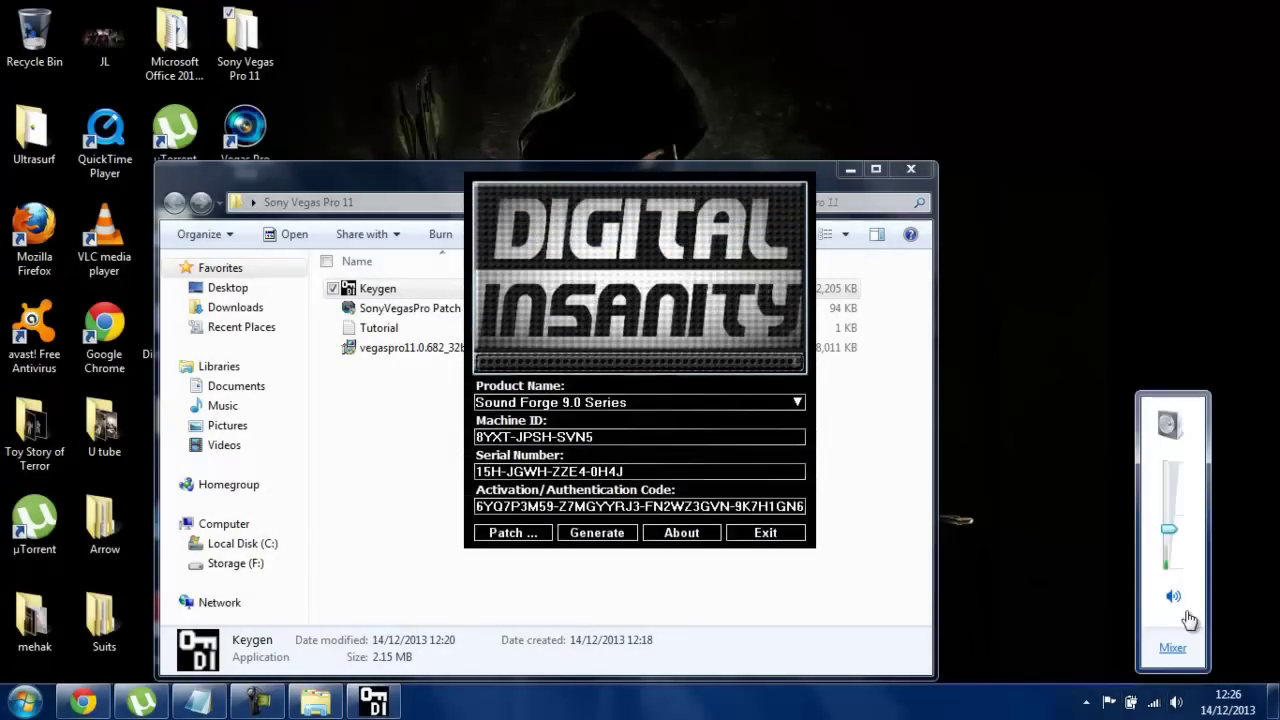
left_click(1173, 596)
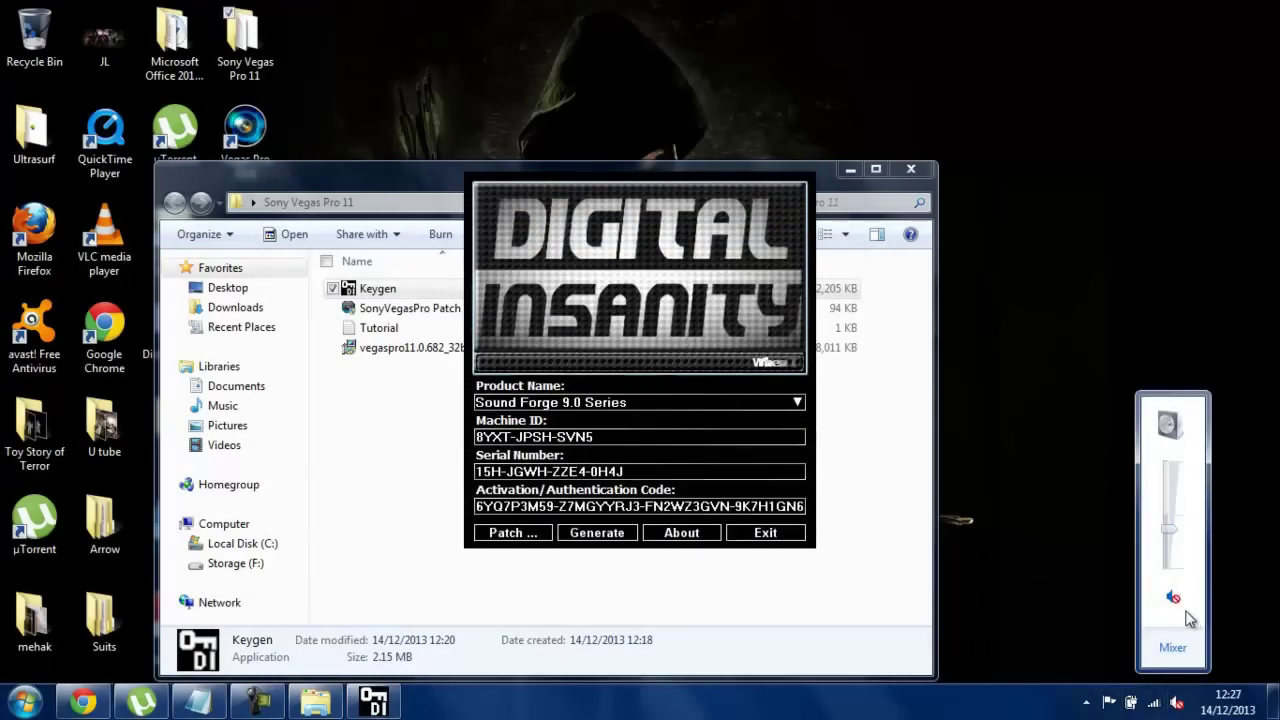
key("Escape")
- Look through the keygen's Product Name list for the Vegas Pro entries
left_click(797, 402)
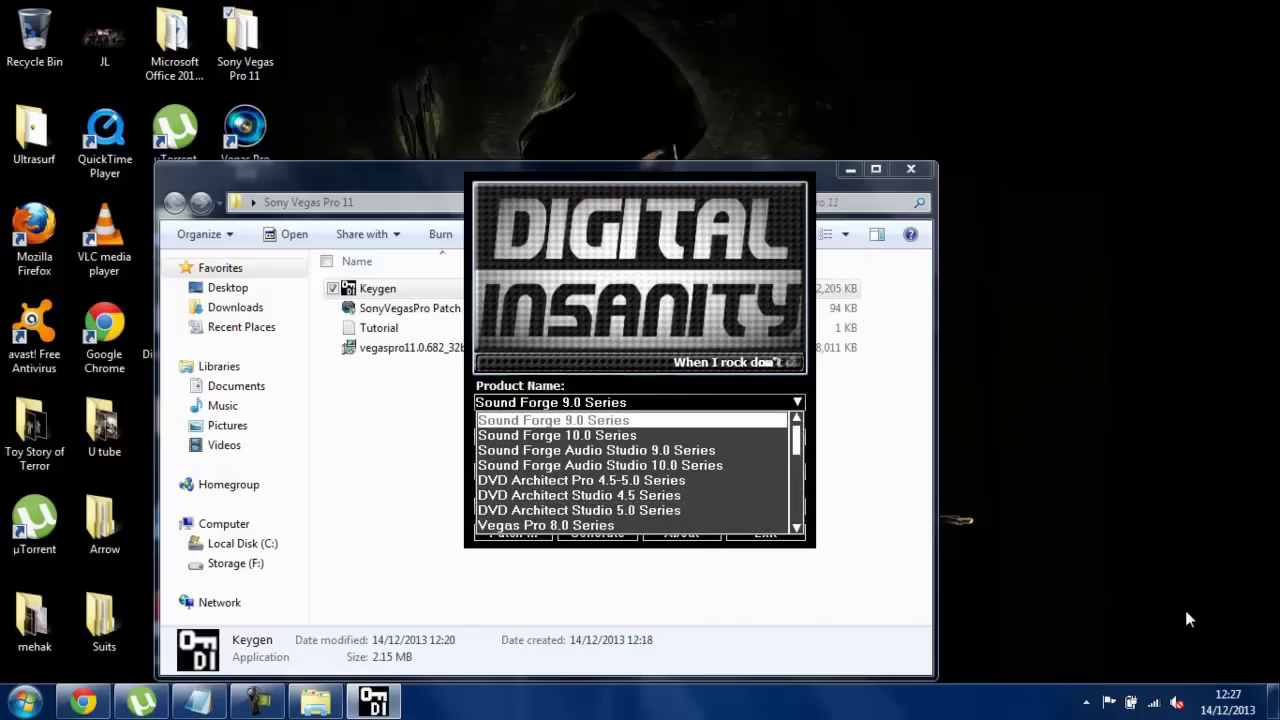
scroll(631, 472, "down", 2)
scroll(1187, 619, "down", 2)
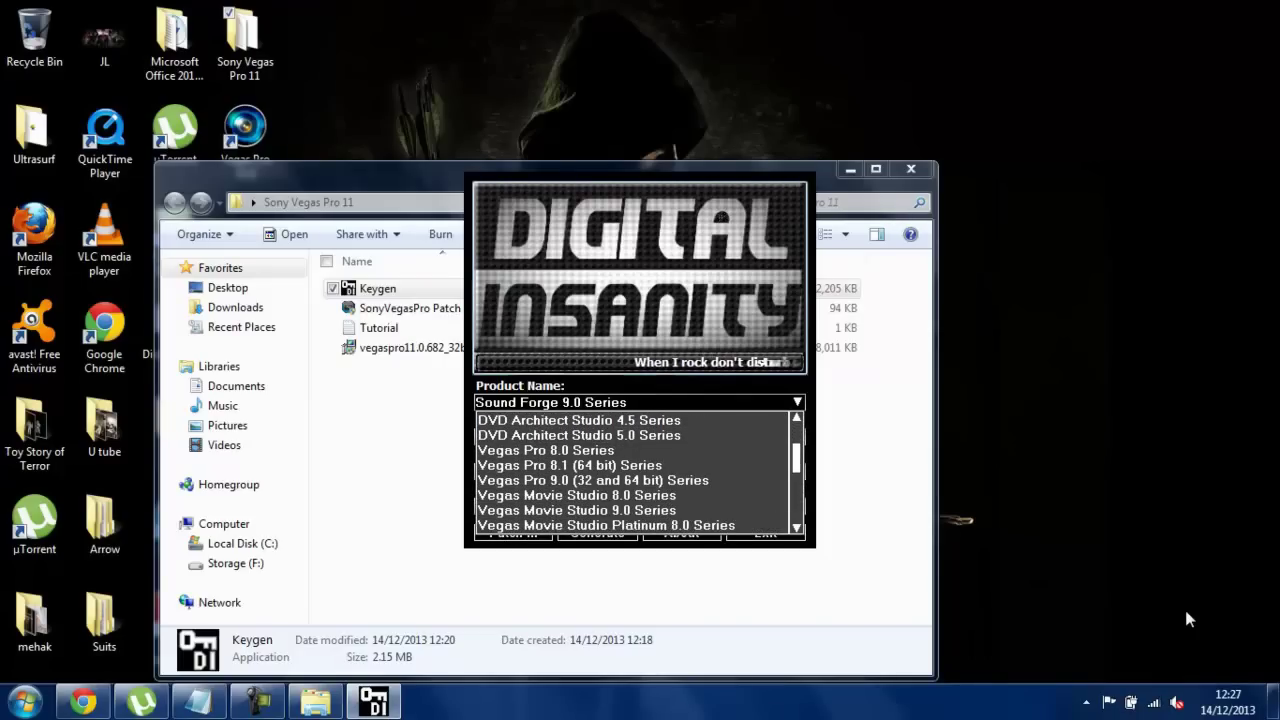
scroll(1187, 619, "down", 3)
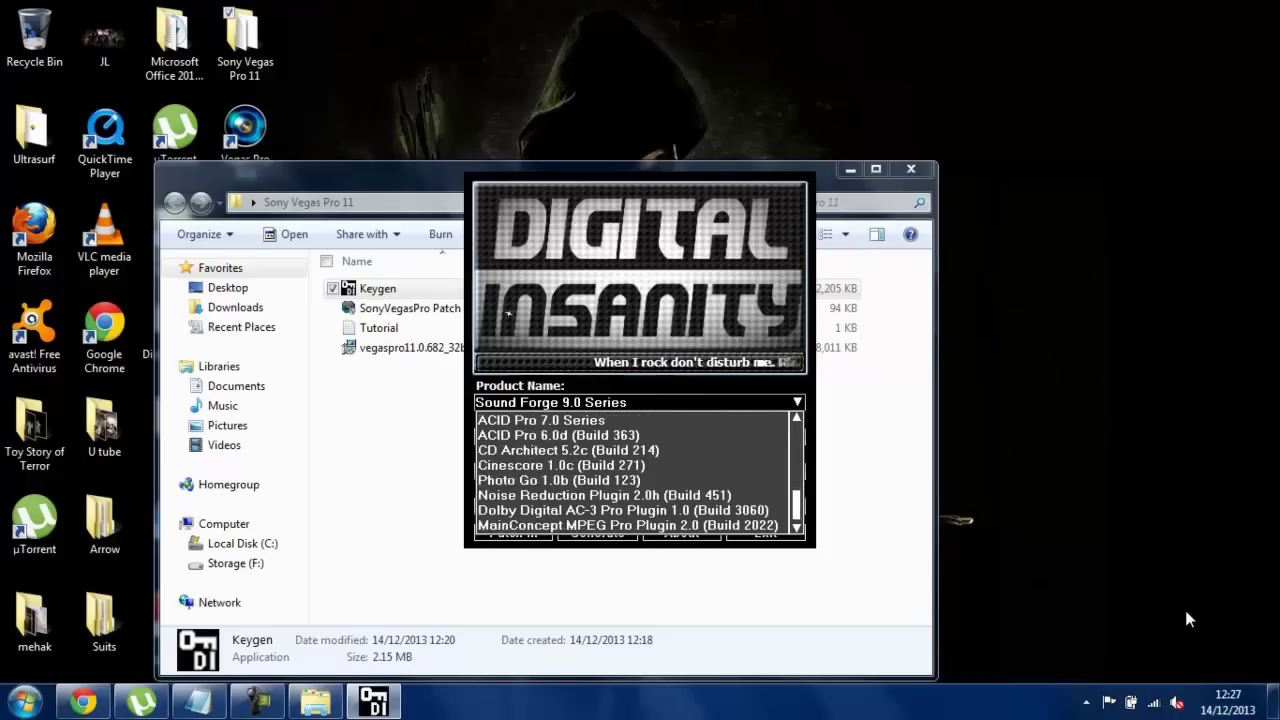
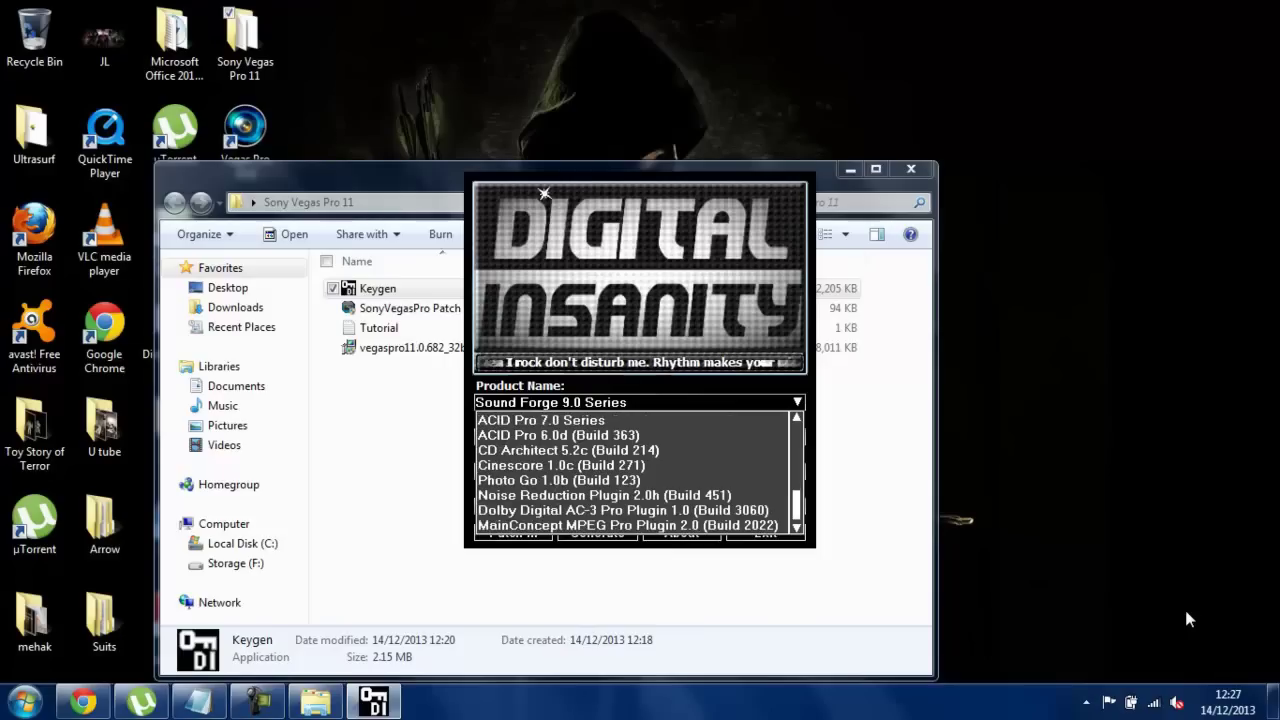
scroll(1188, 620, "up", 1)
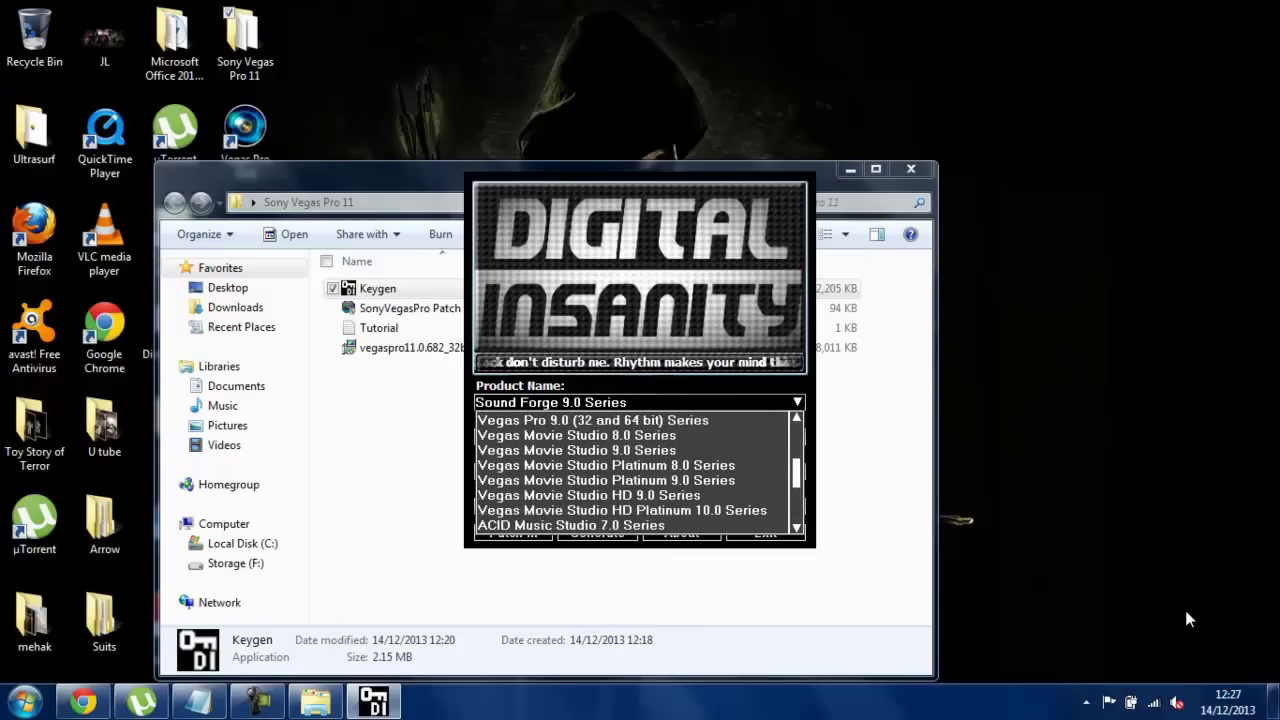
scroll(1188, 620, "up", 3)
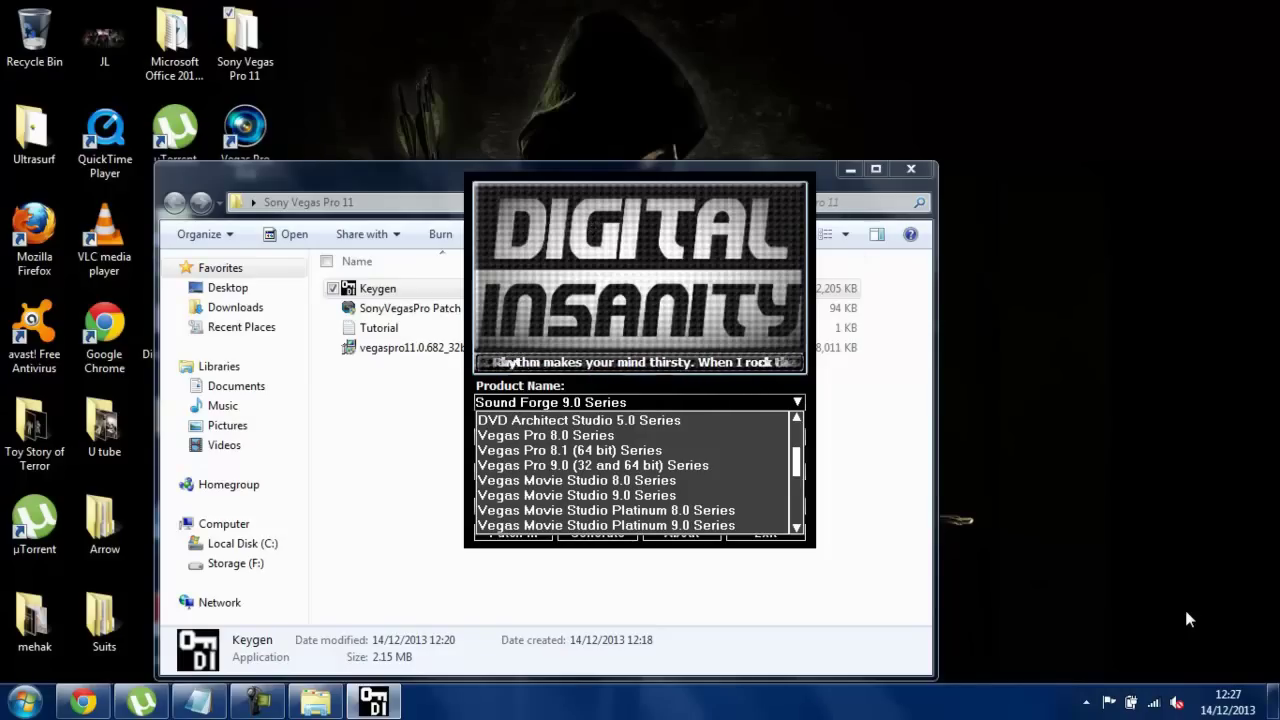
scroll(1188, 620, "up", 7)
scroll(1188, 620, "down", 7)
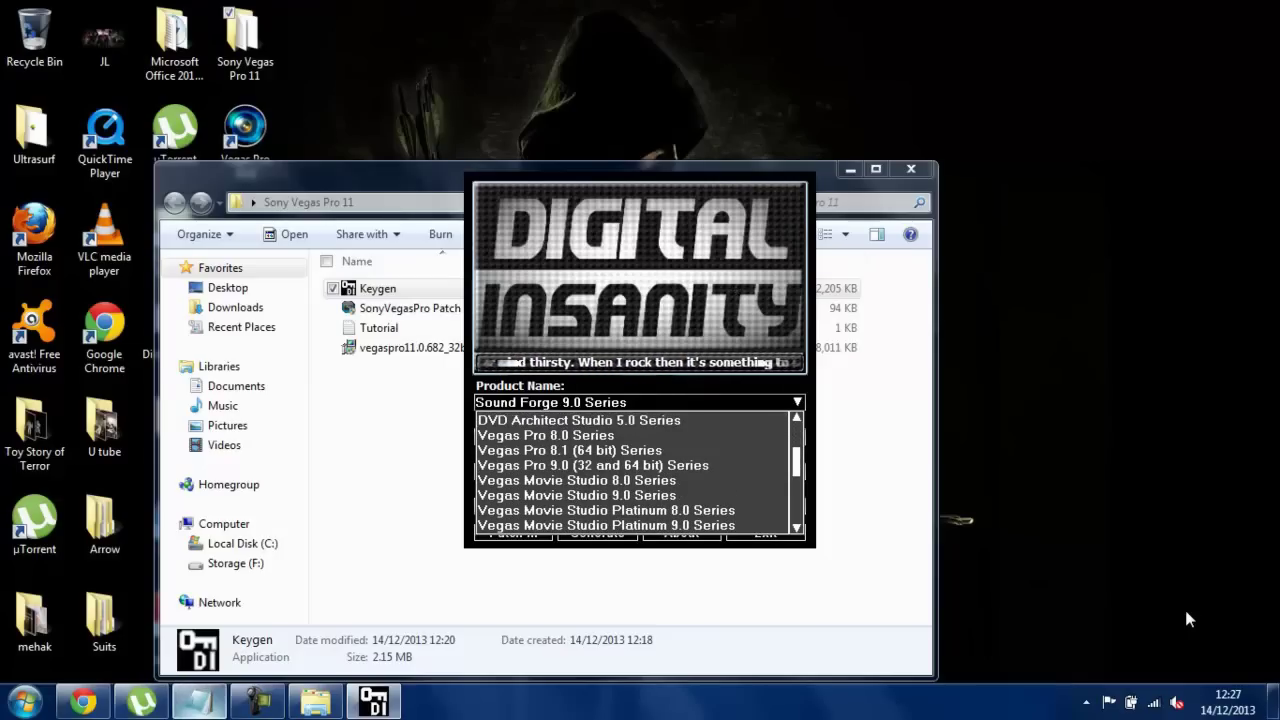
- Check the instructions in Notepad, and set the keygen's product to Vegas Pro 9.0 (32 and 64 bit) Series
key("alt+Tab")
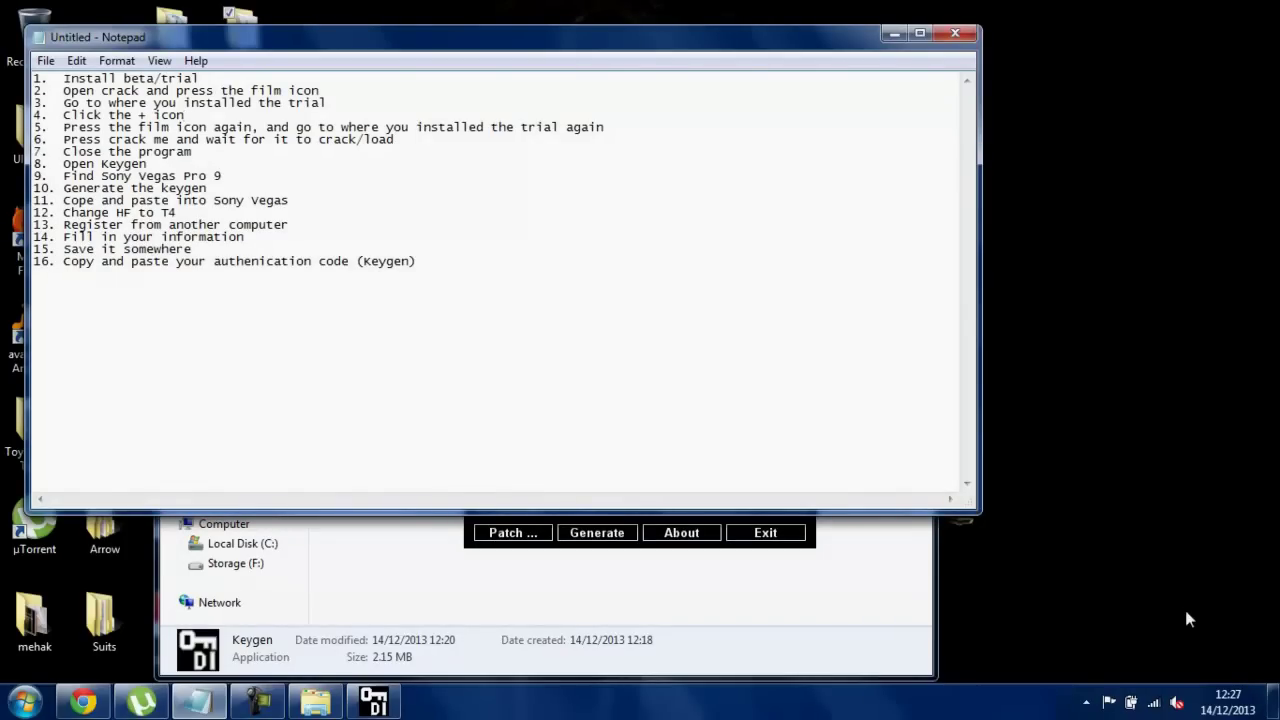
key("super+Down")
key("alt+Down")
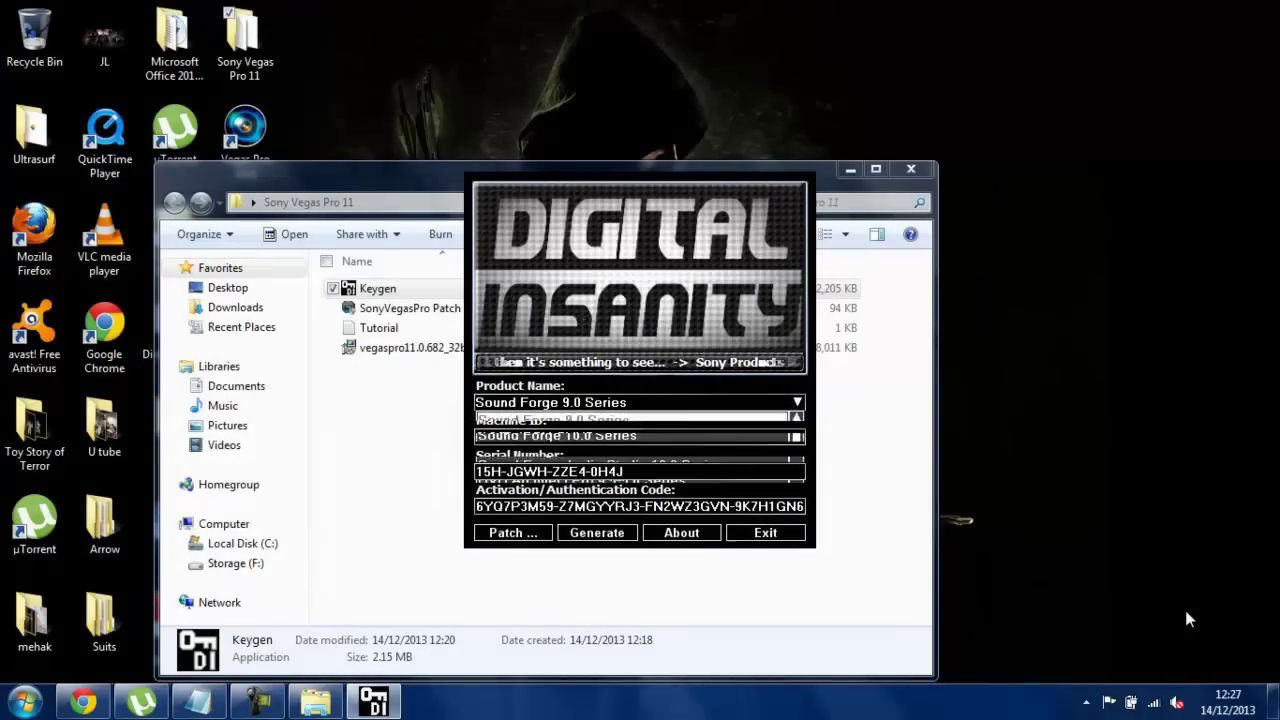
key("Down")
key("Down")
key("Down")
key("Down")
key("Down")
key("Down")
key("Down")
key("Down")
key("Down")
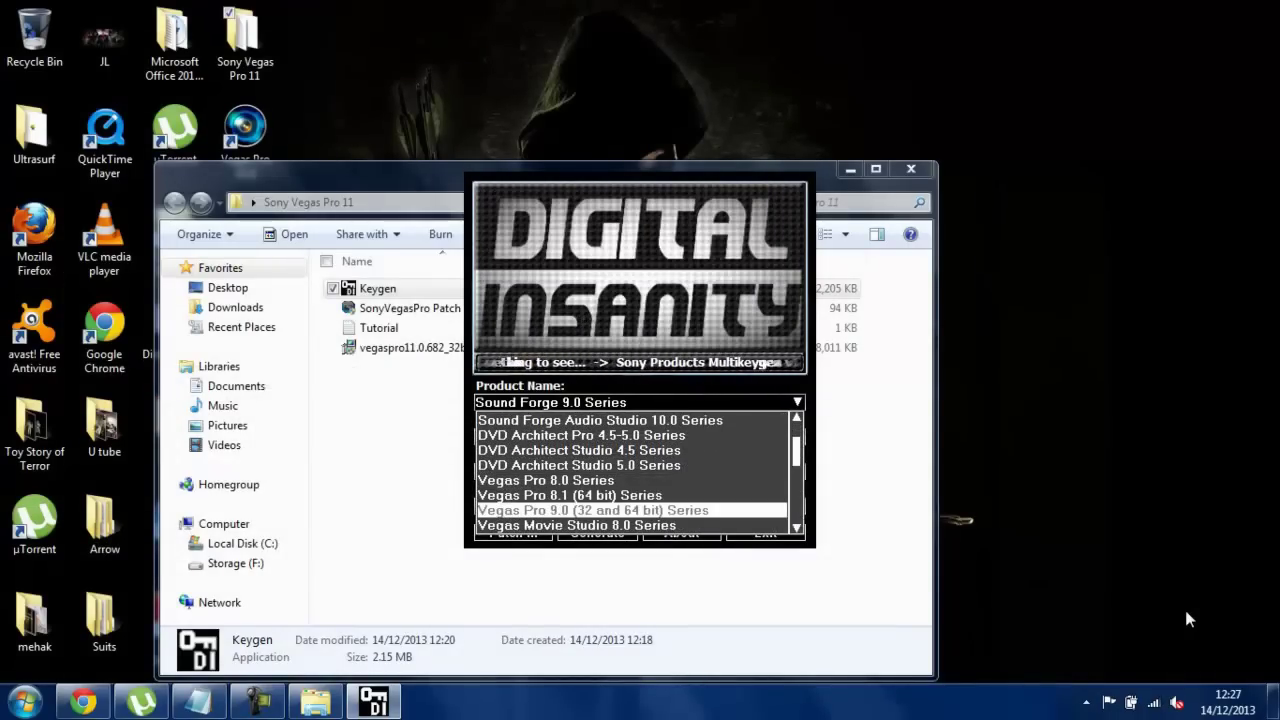
key("Return")
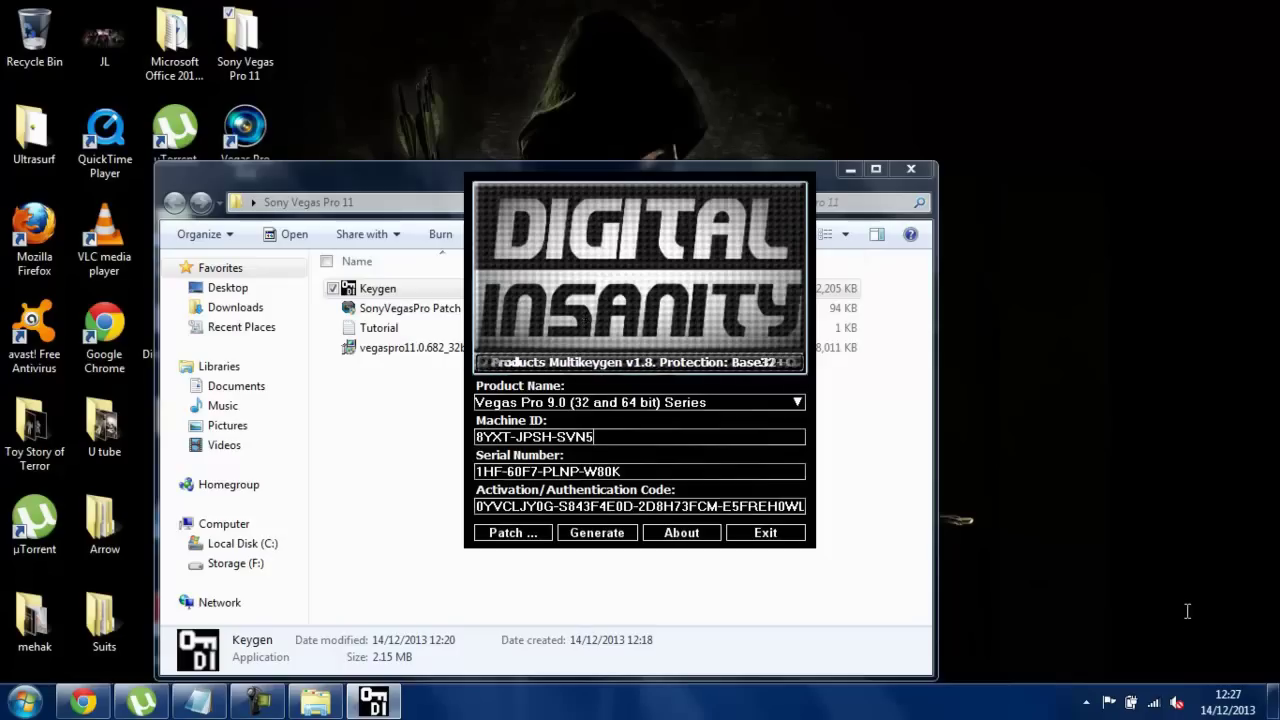
- Check the instructions in Notepad again and generate a new serial number and activation code in the keygen
key("alt+Tab")
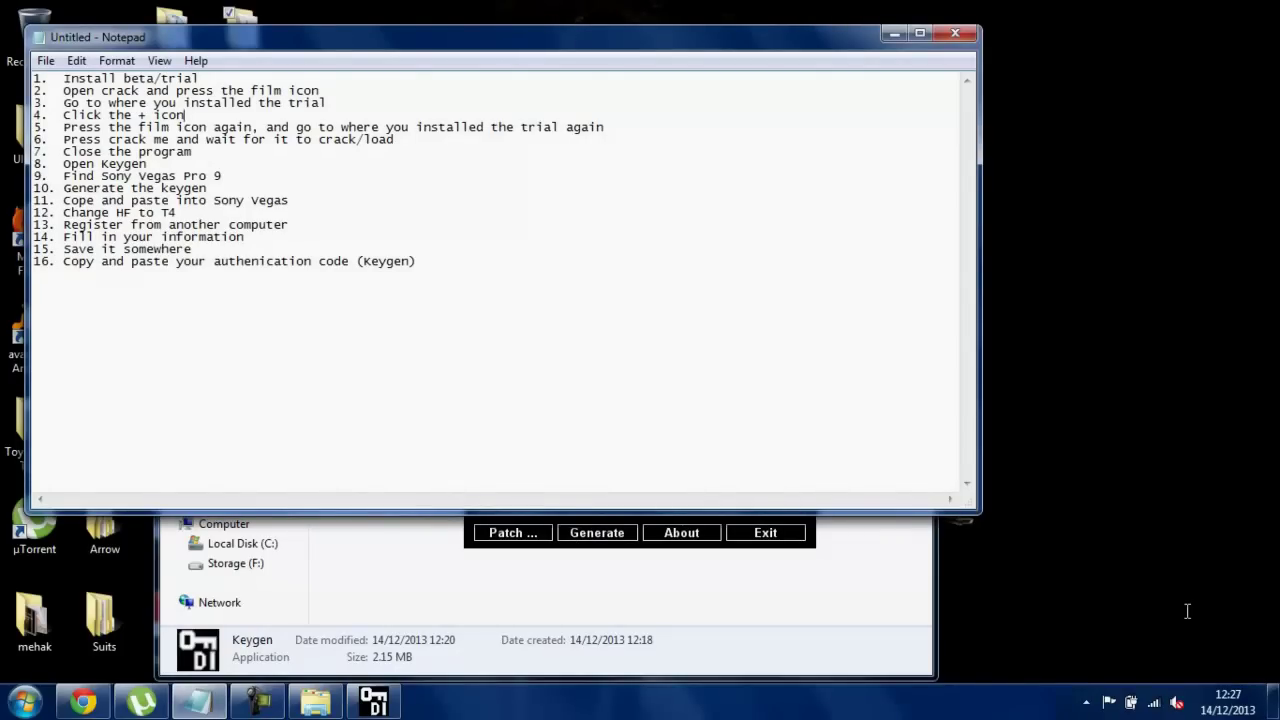
key("alt+Tab")
key("Return")
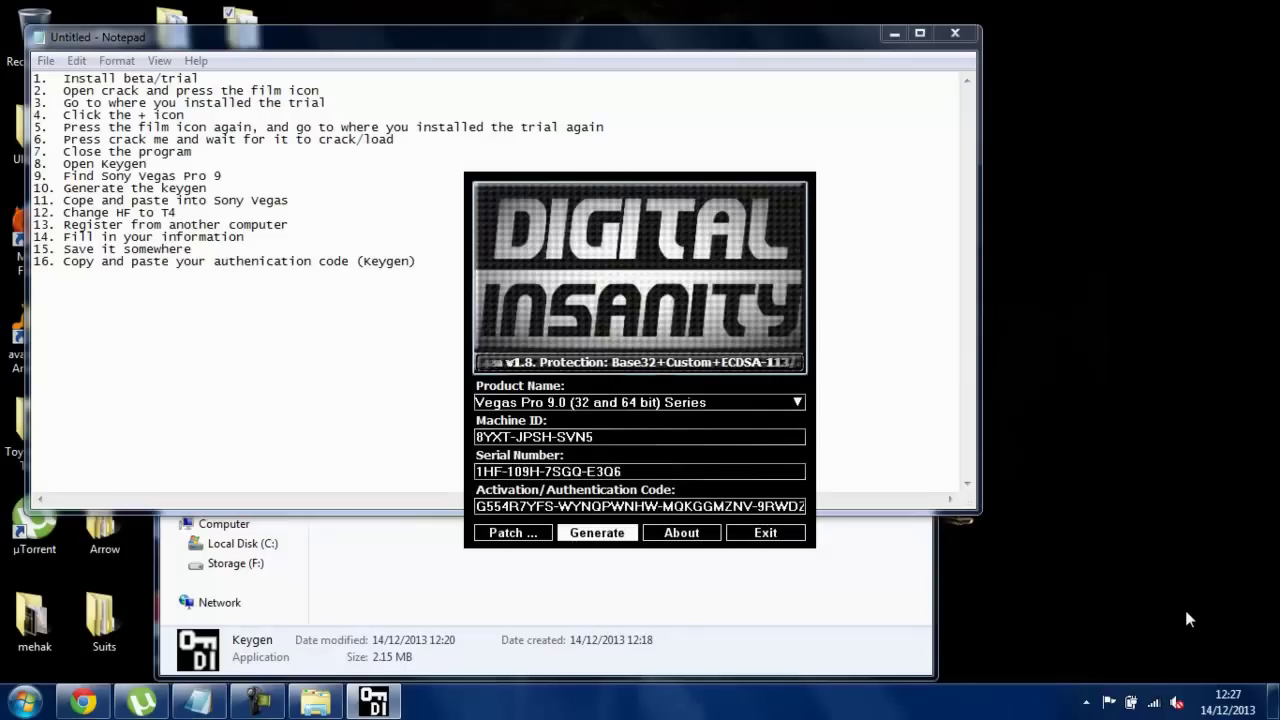
key("Return")
key("Return")
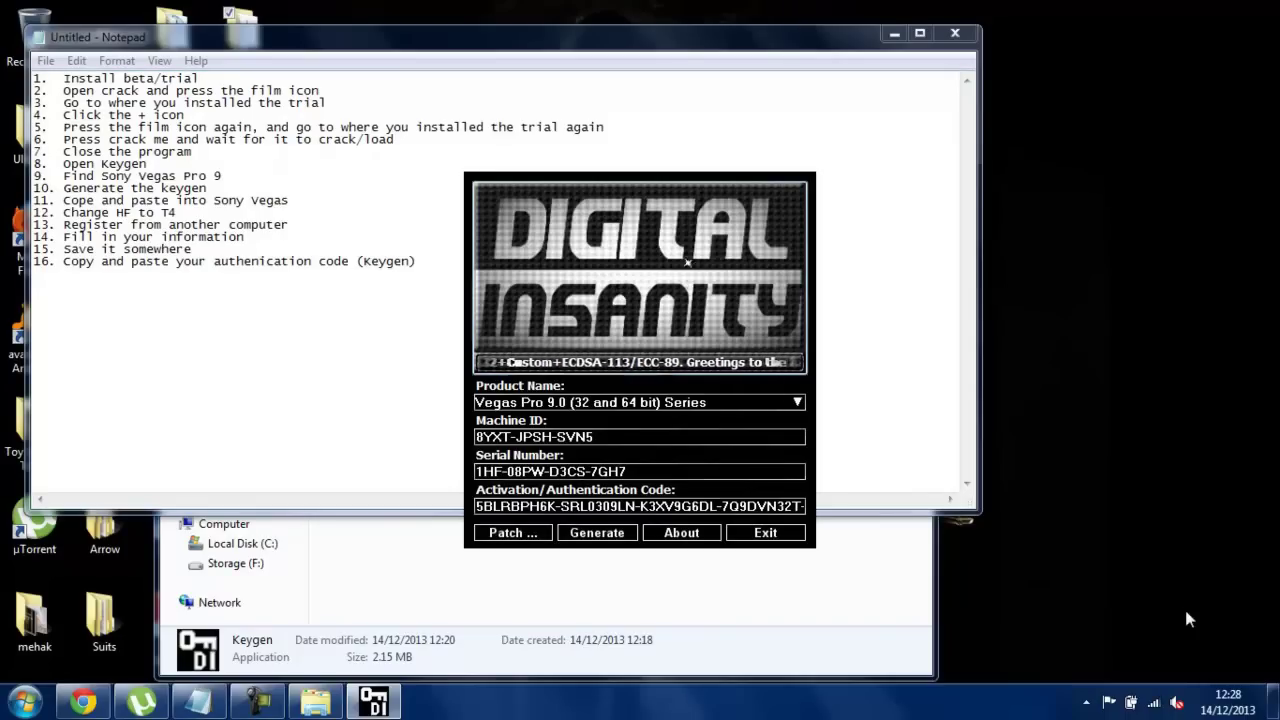
- Copy the full activation/authentication code from the keygen
double_click(674, 506)
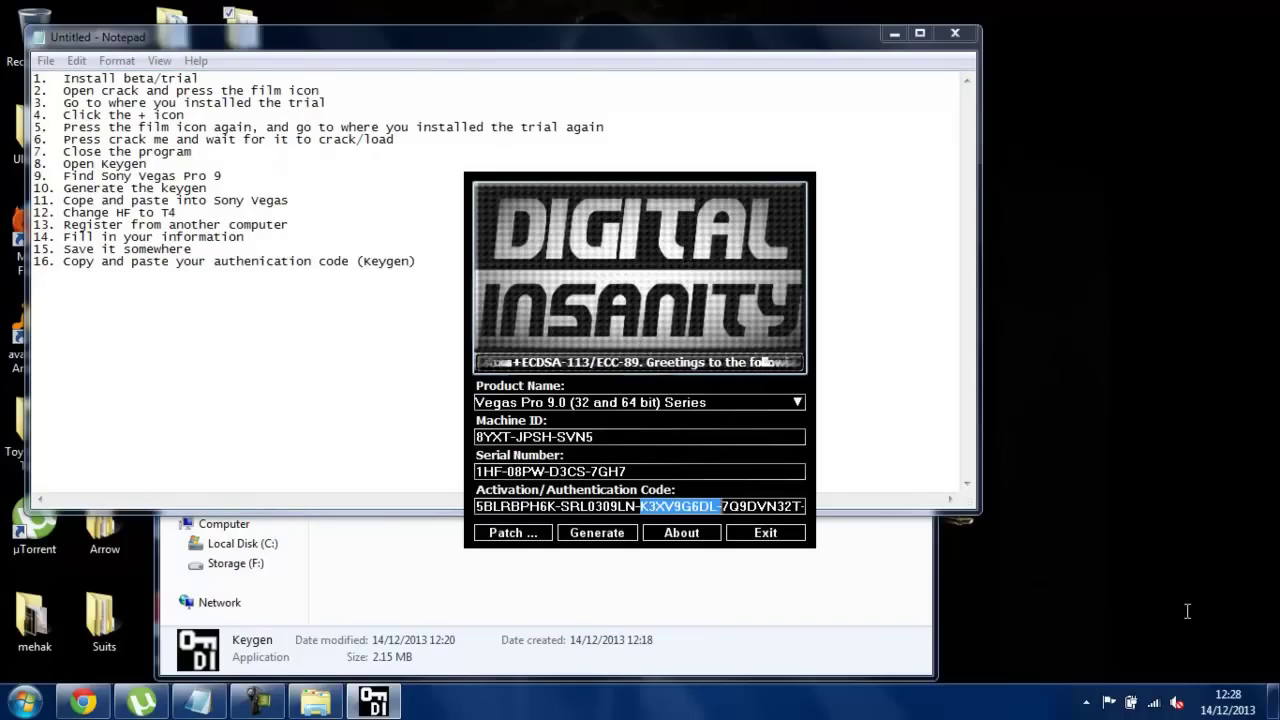
key("ctrl+shift+Right")
key("ctrl+shift+Right")
key("ctrl+shift+Right")
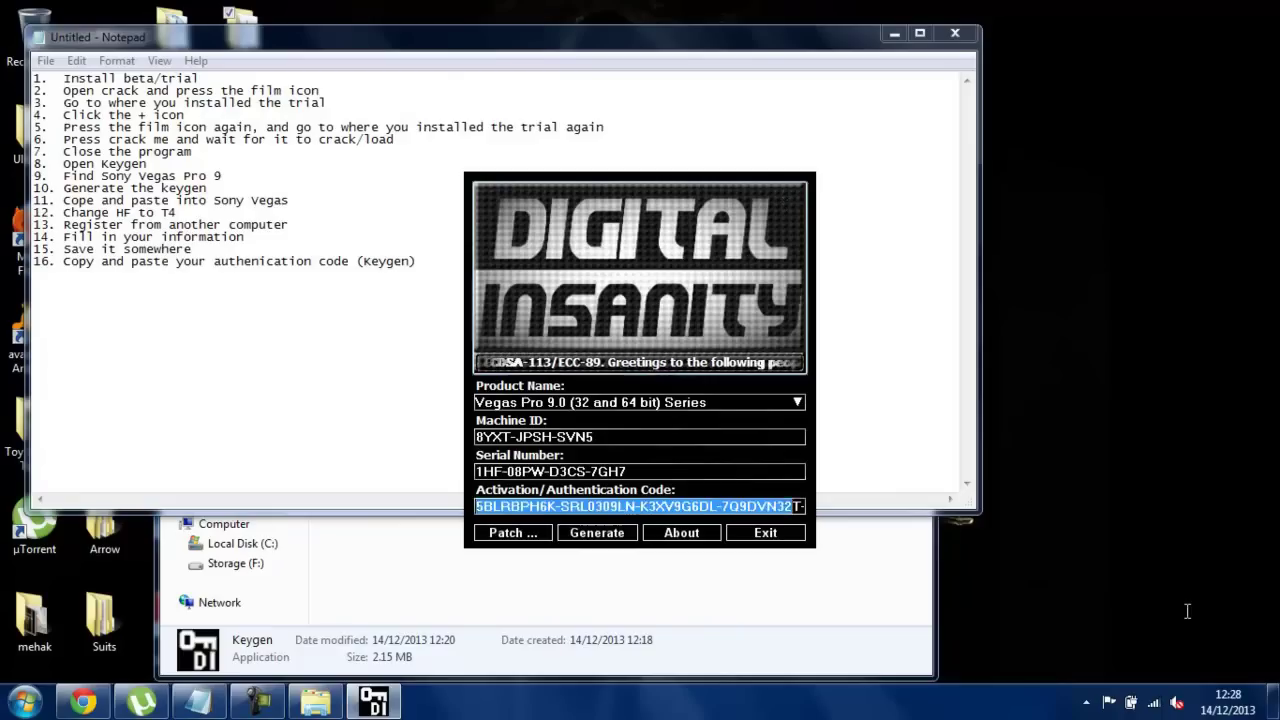
key("shift+F10")
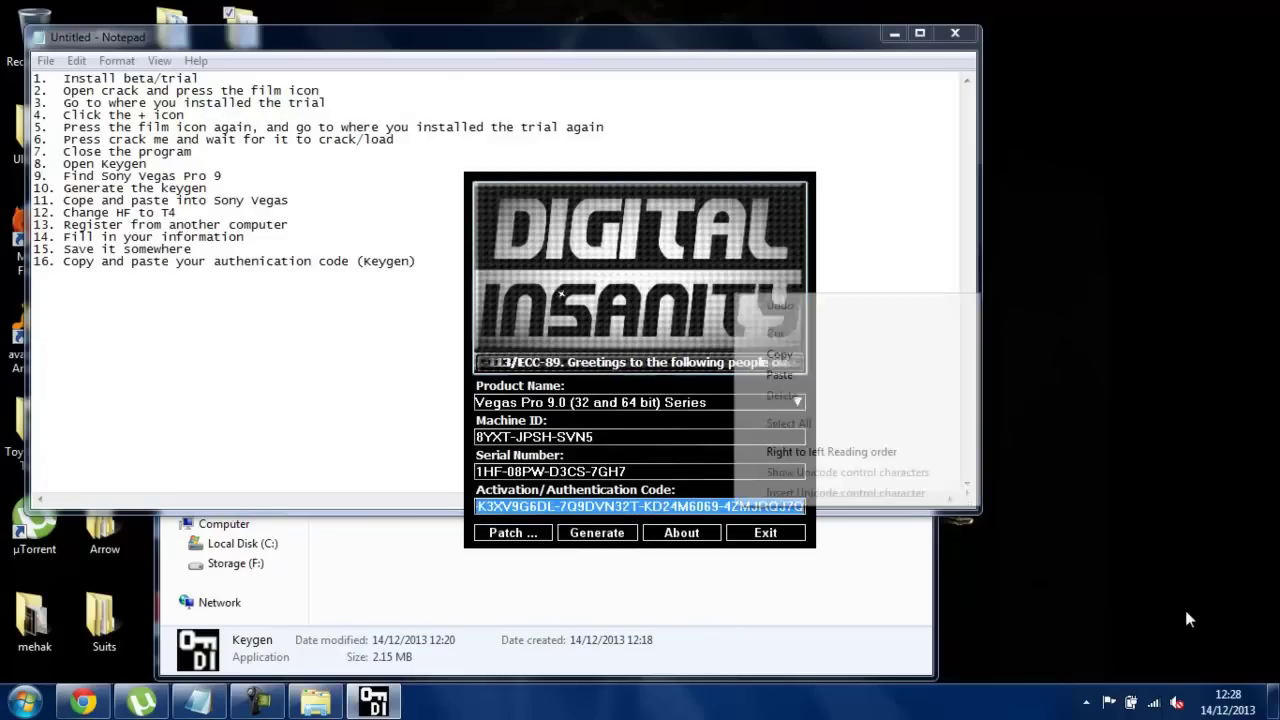
key("Down")
key("Return")
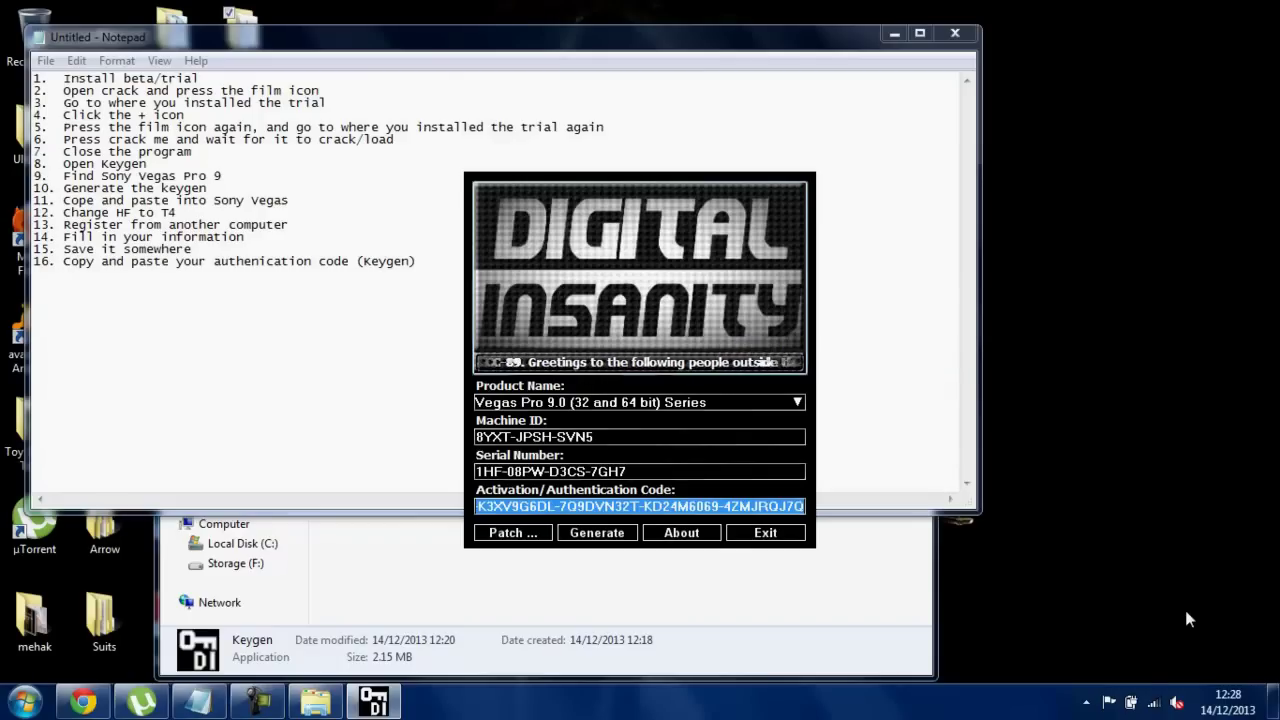
- Switch away from the keygen and launch Vegas Pro 11.0
key("alt+Tab")
key("super")
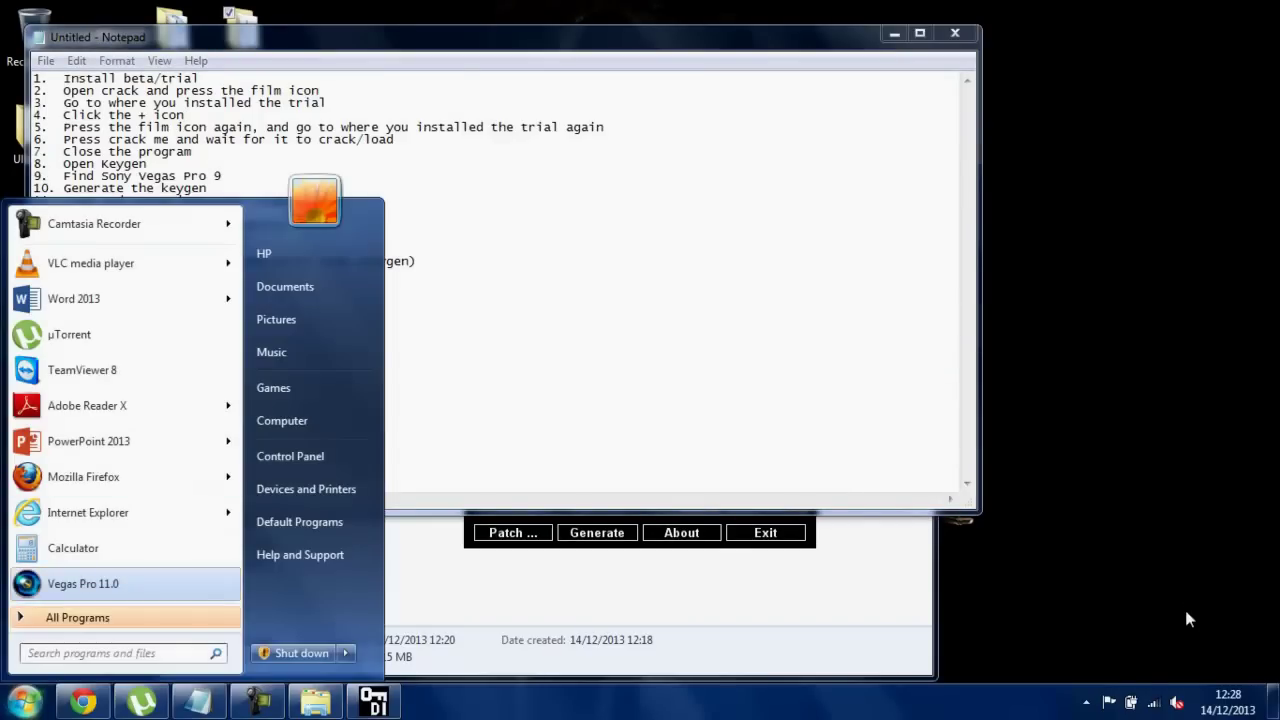
key("Escape")
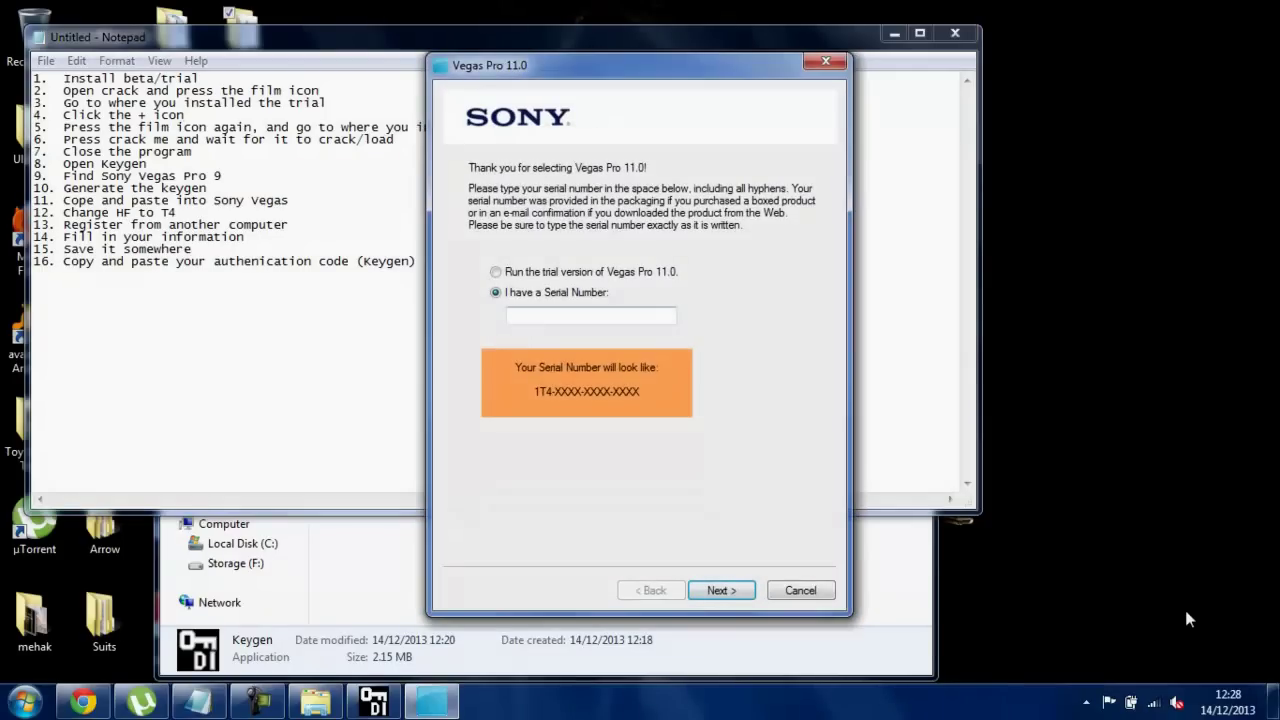
- Try the copied activation code as the Vegas Pro 11.0 serial number and dismiss the resulting dialog
right_click(569, 314)
left_click(614, 397)
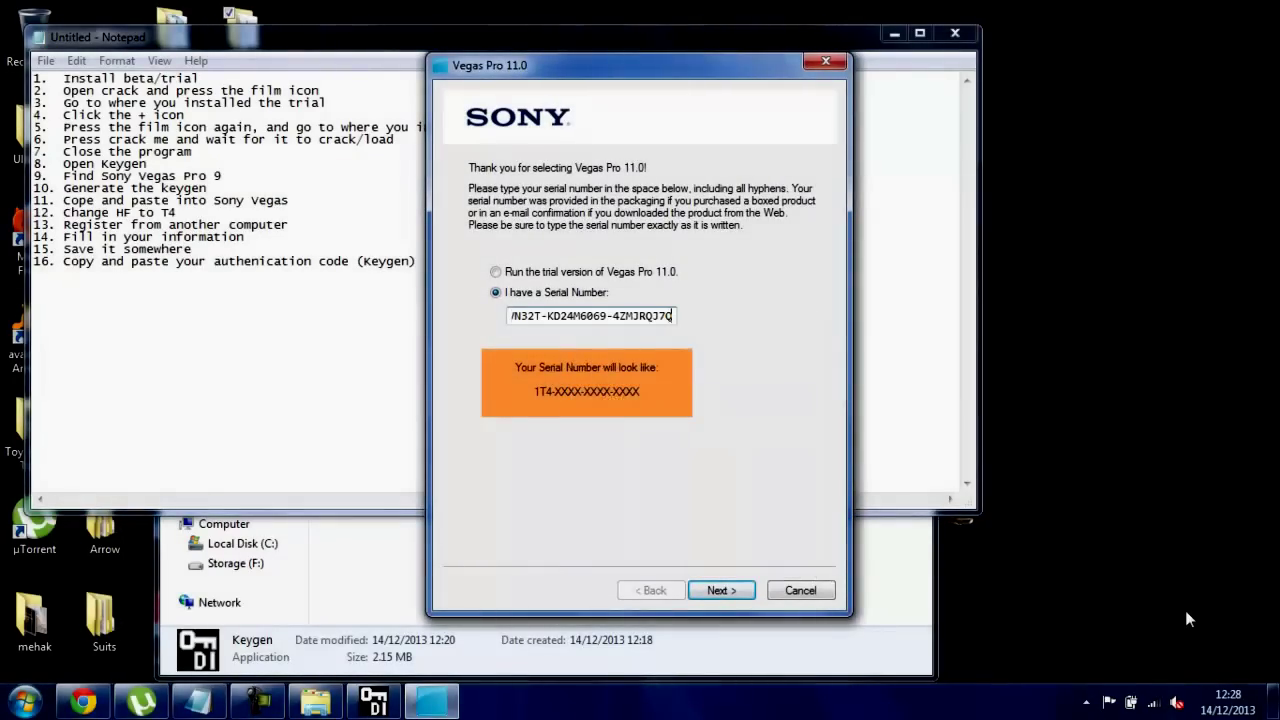
key("Return")
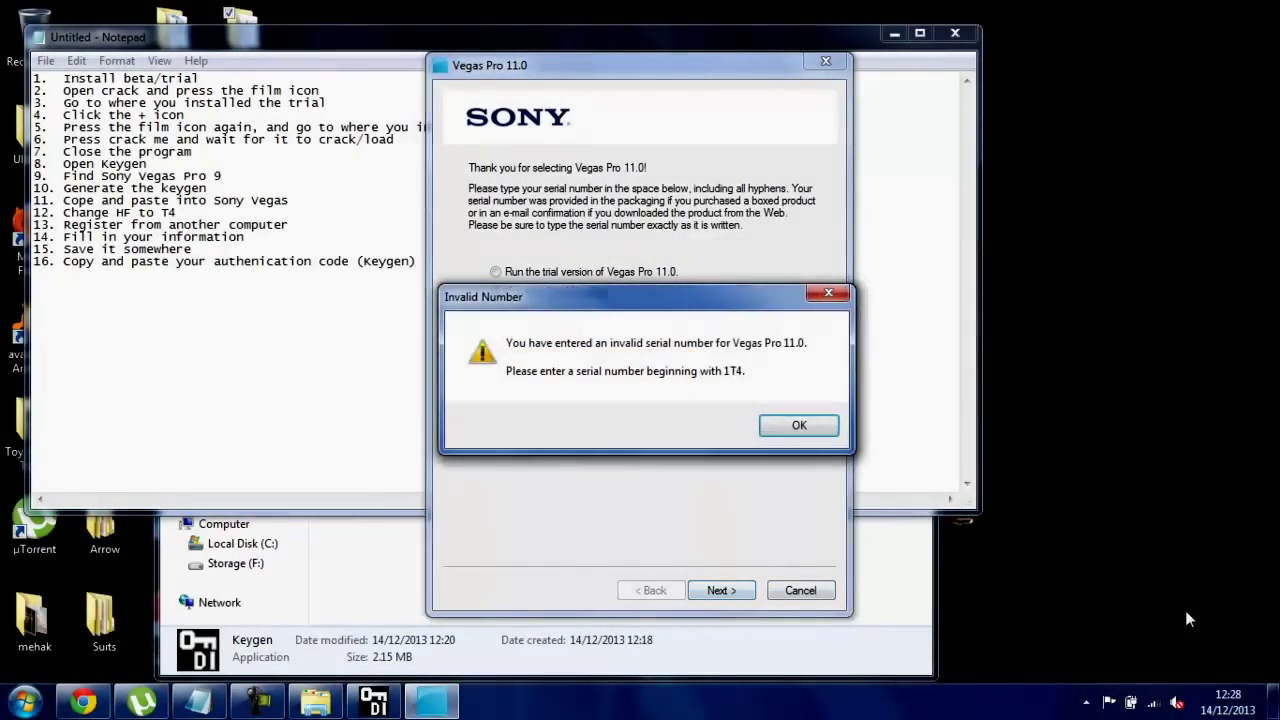
key("Return")
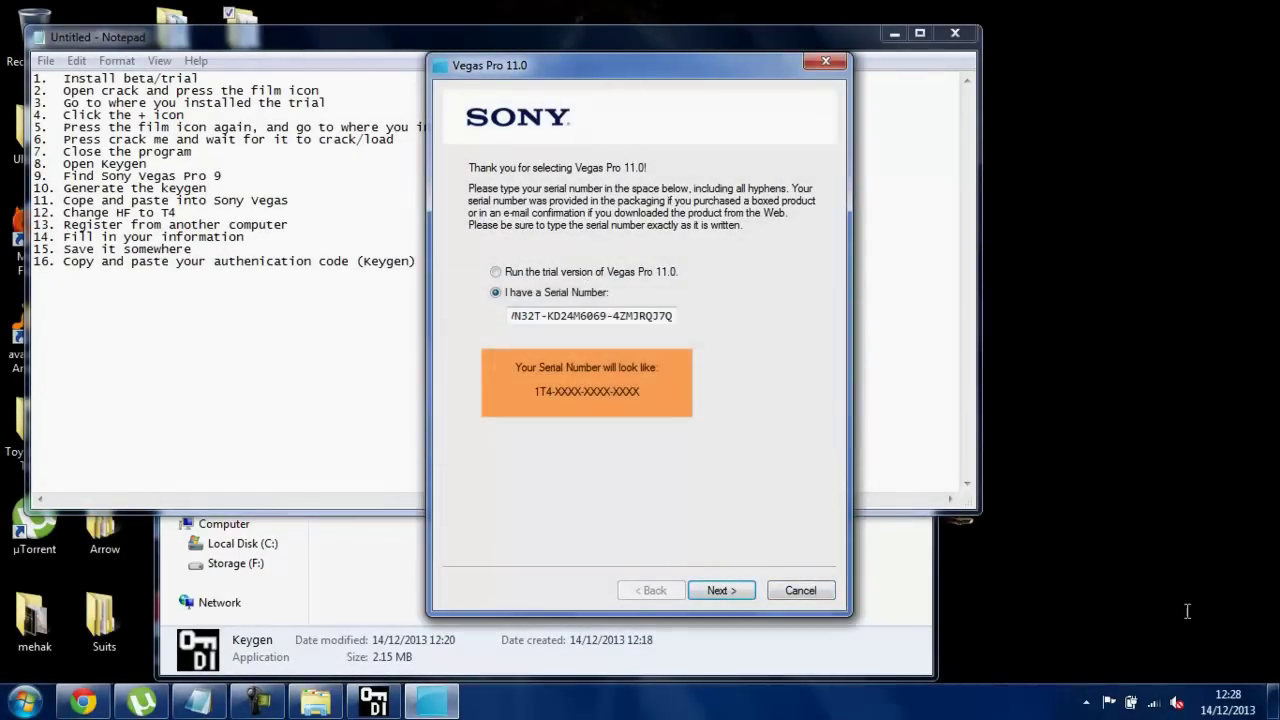
- Switch back to the keygen, generate another set of codes and copy the full activation/authentication code
key("alt+Tab")
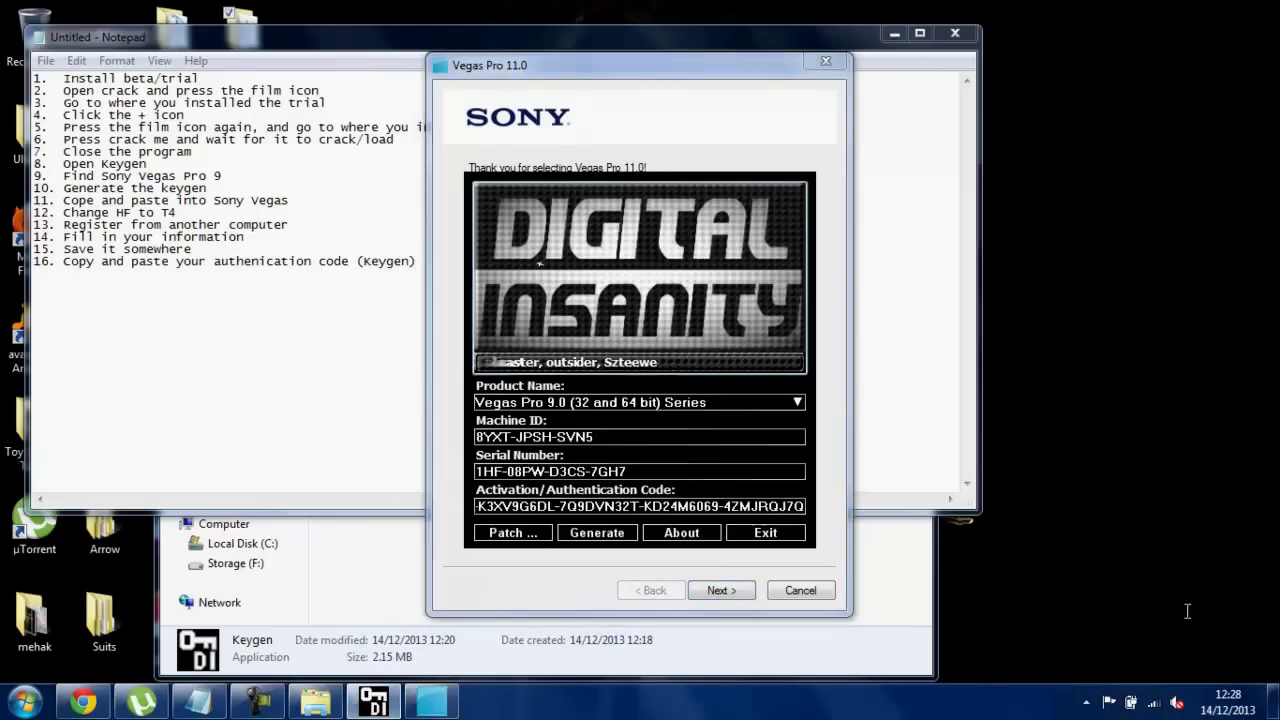
key("Tab")
key("Return")
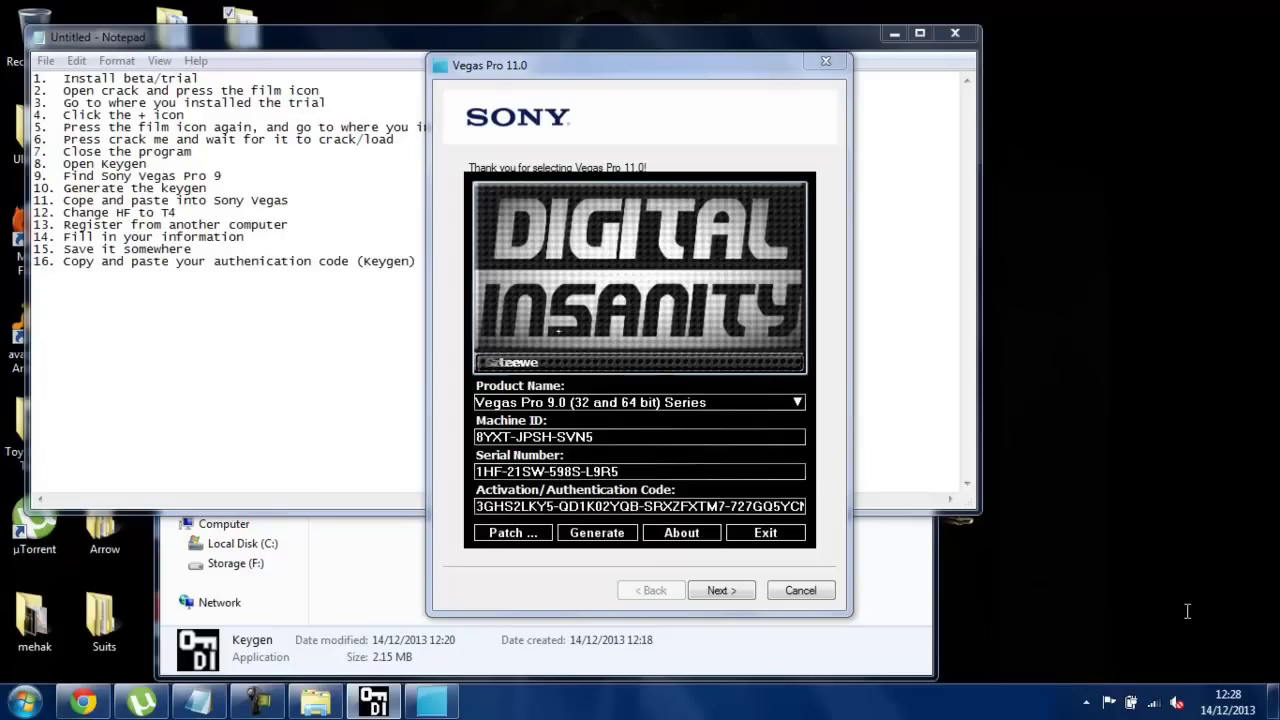
key("ctrl+shift+Right")
key("ctrl+shift+Right")
key("ctrl+shift+Right")
key("ctrl+shift+Right")
key("ctrl+shift+Right")
key("ctrl+shift+Right")
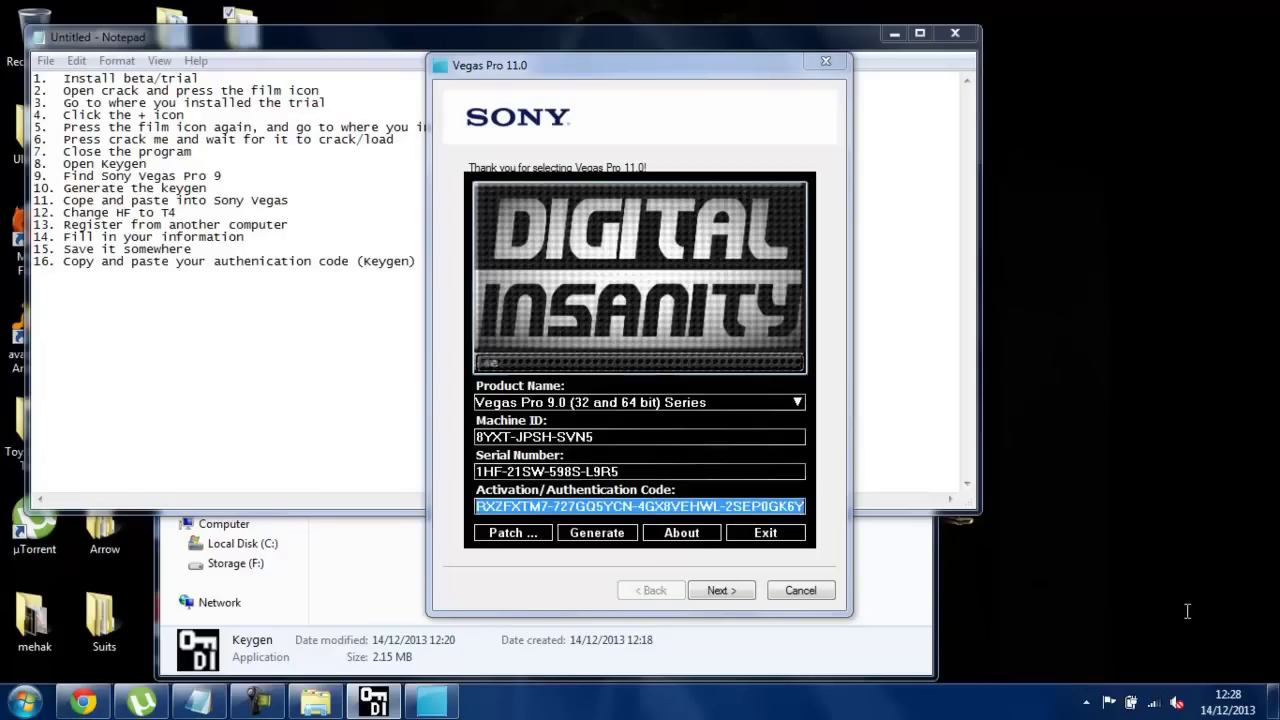
key("shift+F10")
key("Down")
key("Down")
key("Down")
key("Return")
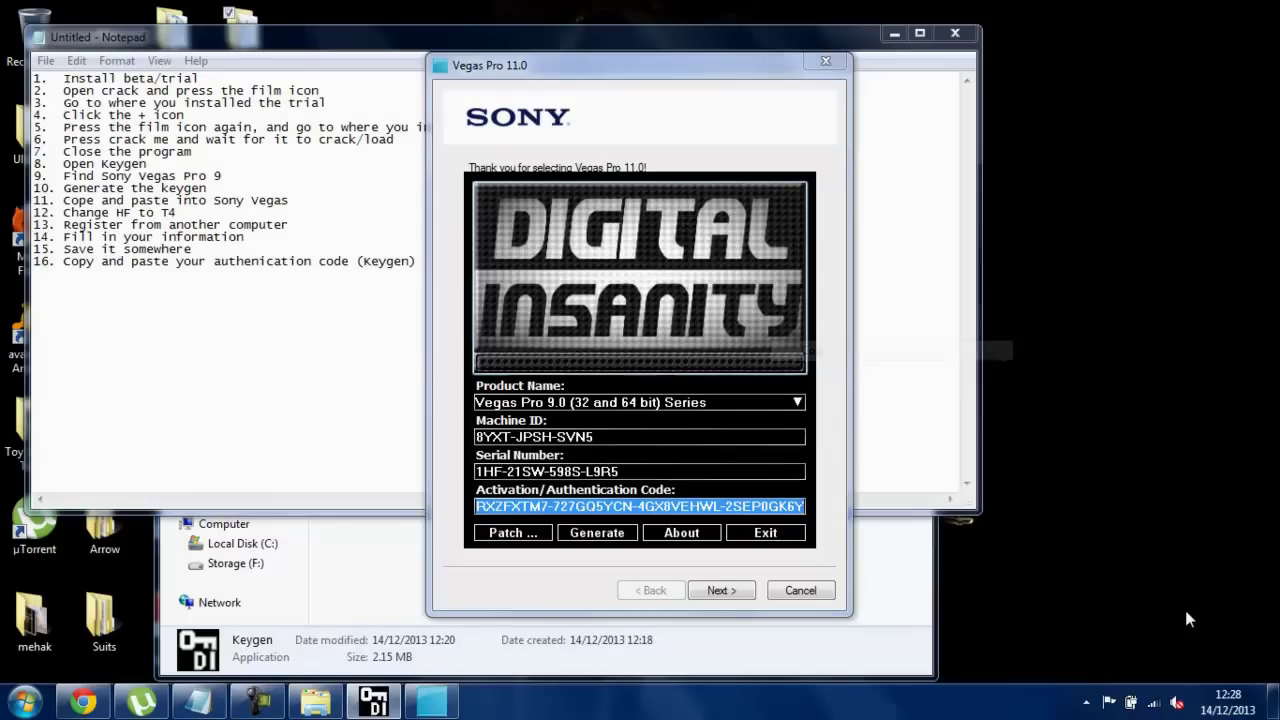
- Replace the Vegas Pro 11.0 serial number entry with the newly copied code, try to proceed and dismiss the dialog
key("alt+Tab")
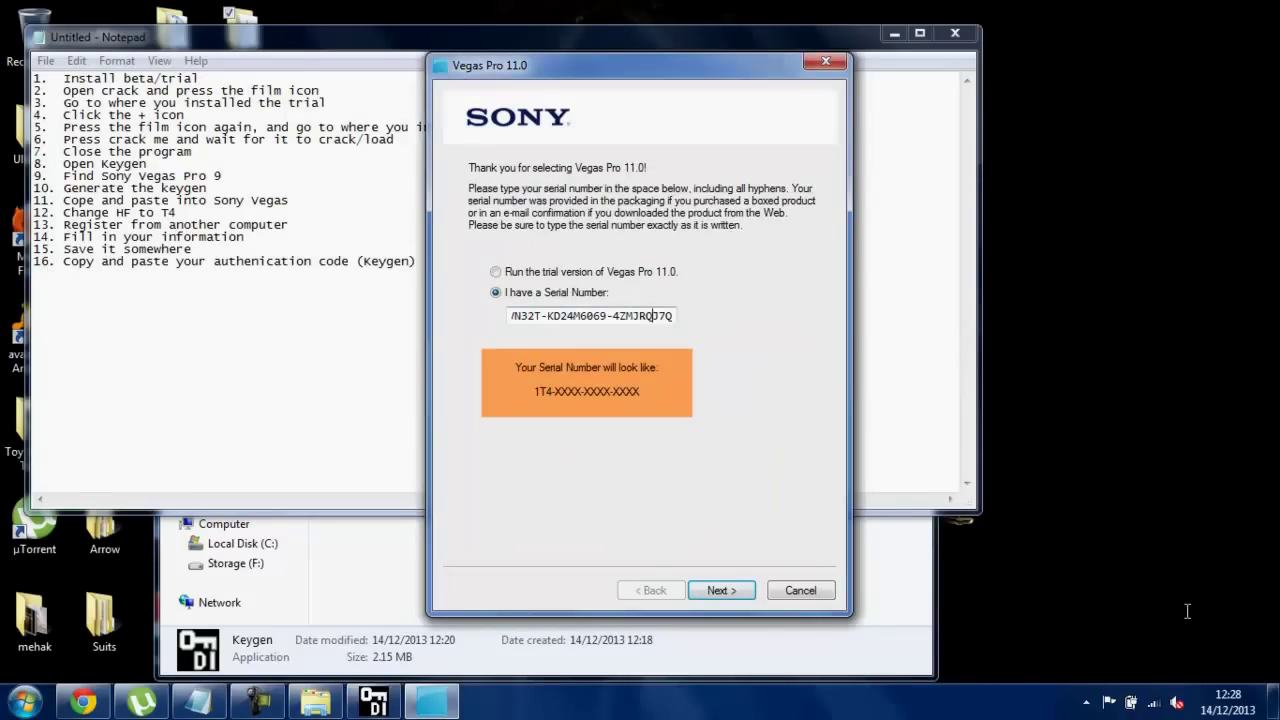
key("ctrl+a")
key("ctrl+v")
key("ctrl+a")
key("ctrl+v")
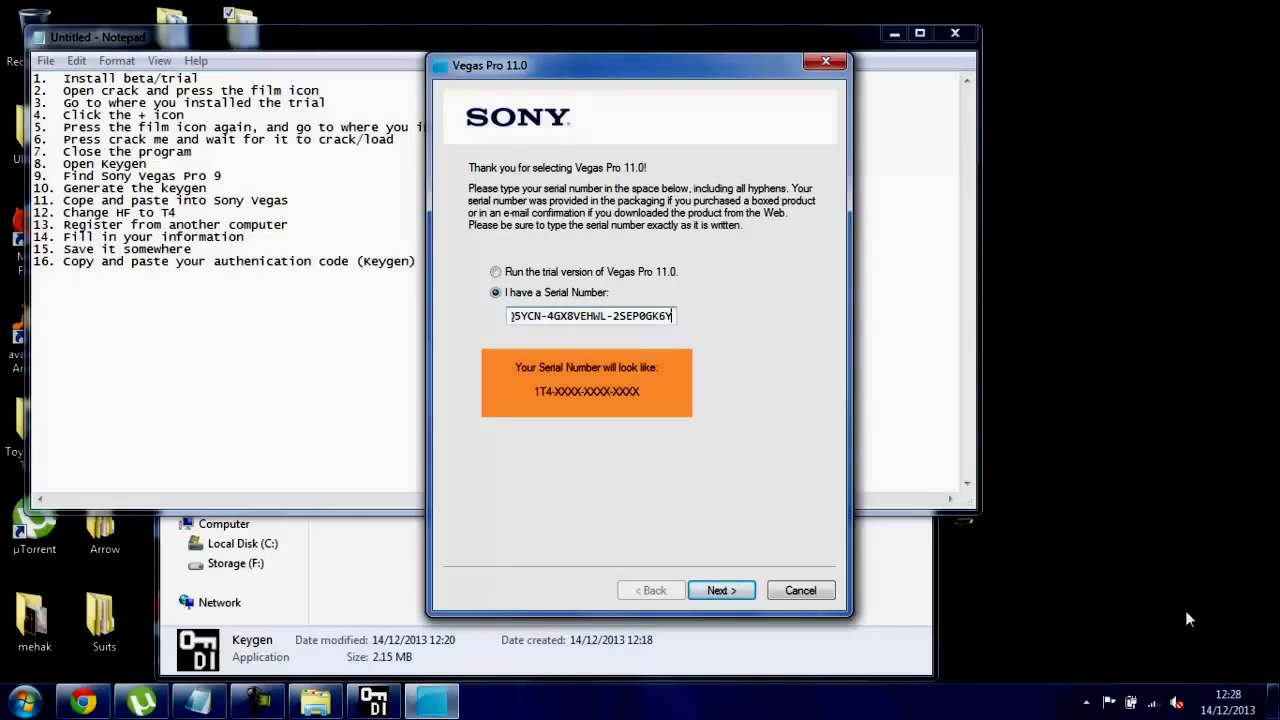
key("Return")
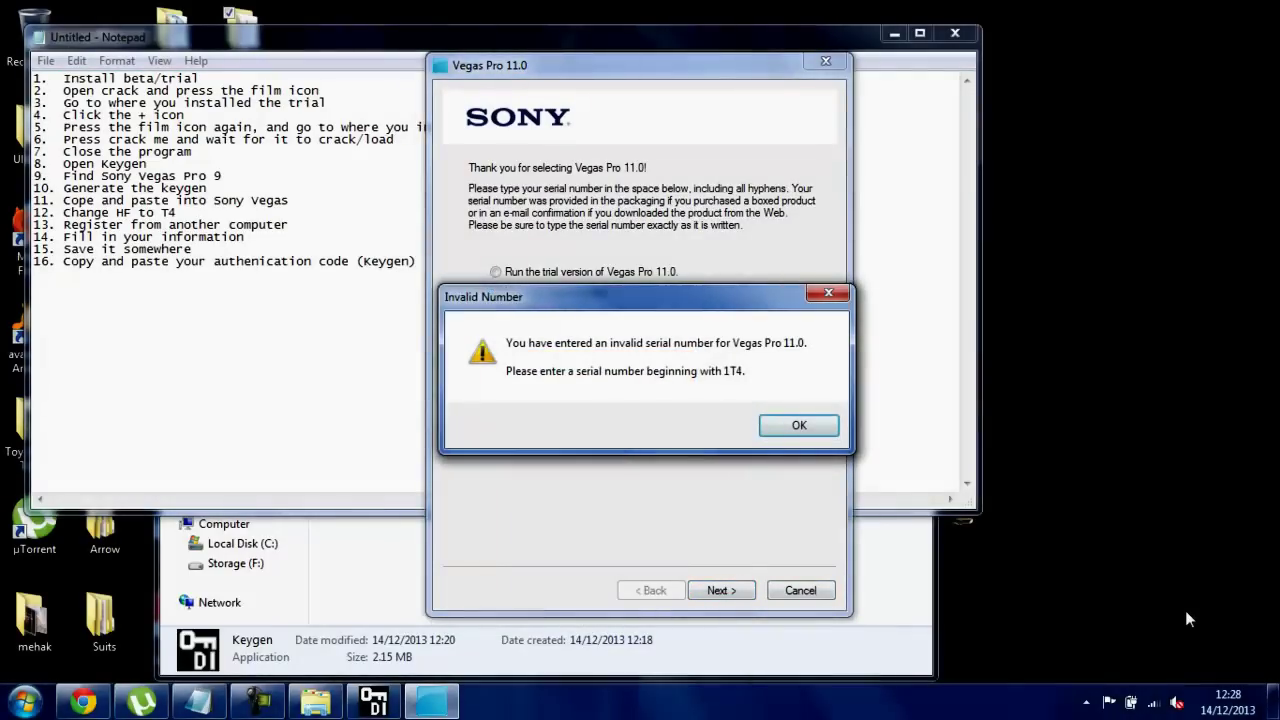
key("Return")
key("F9")
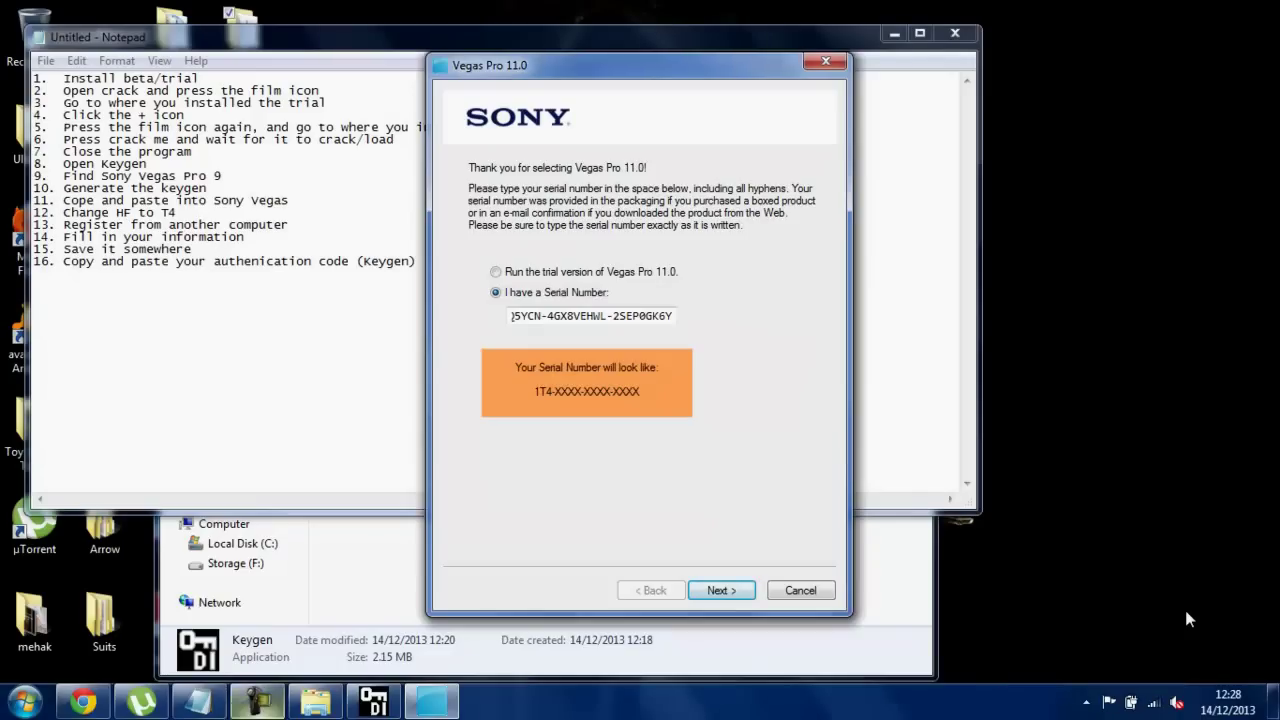
left_click(1190, 615)
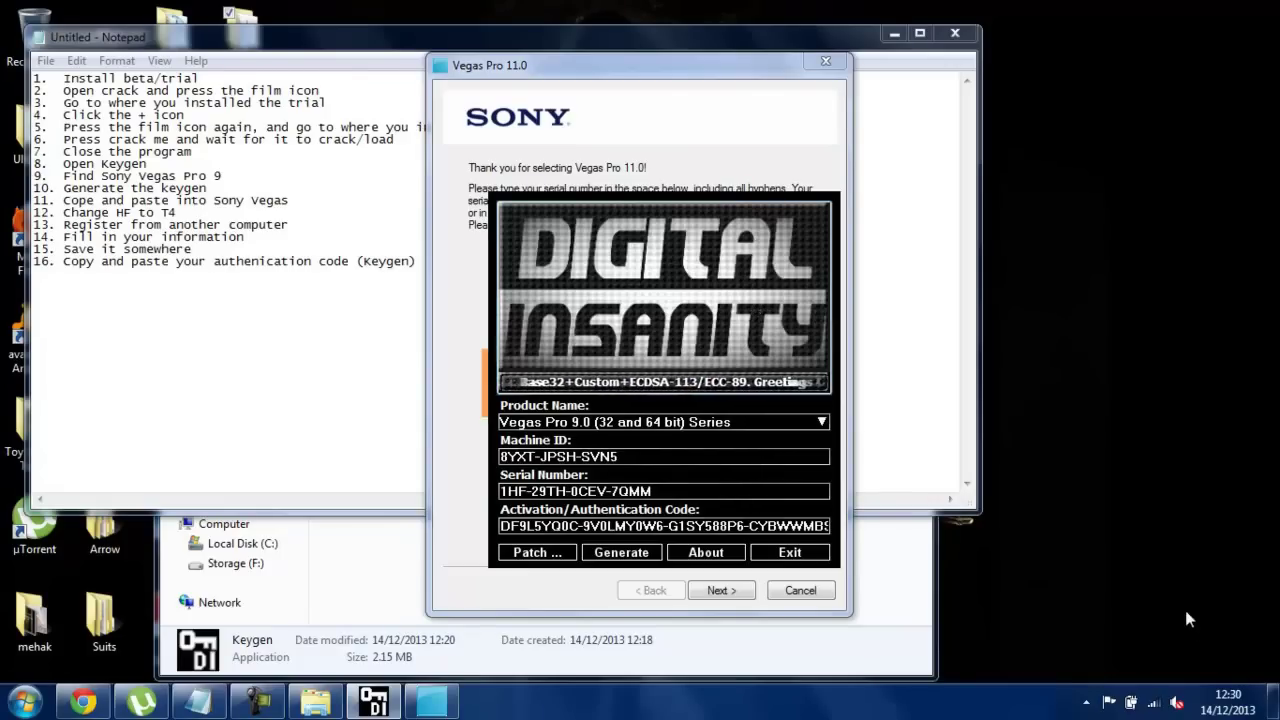
- Copy the keygen's serial number and paste it over the existing entry in the Vegas Pro 11.0 serial number field
left_click_drag(652, 491, 499, 491)
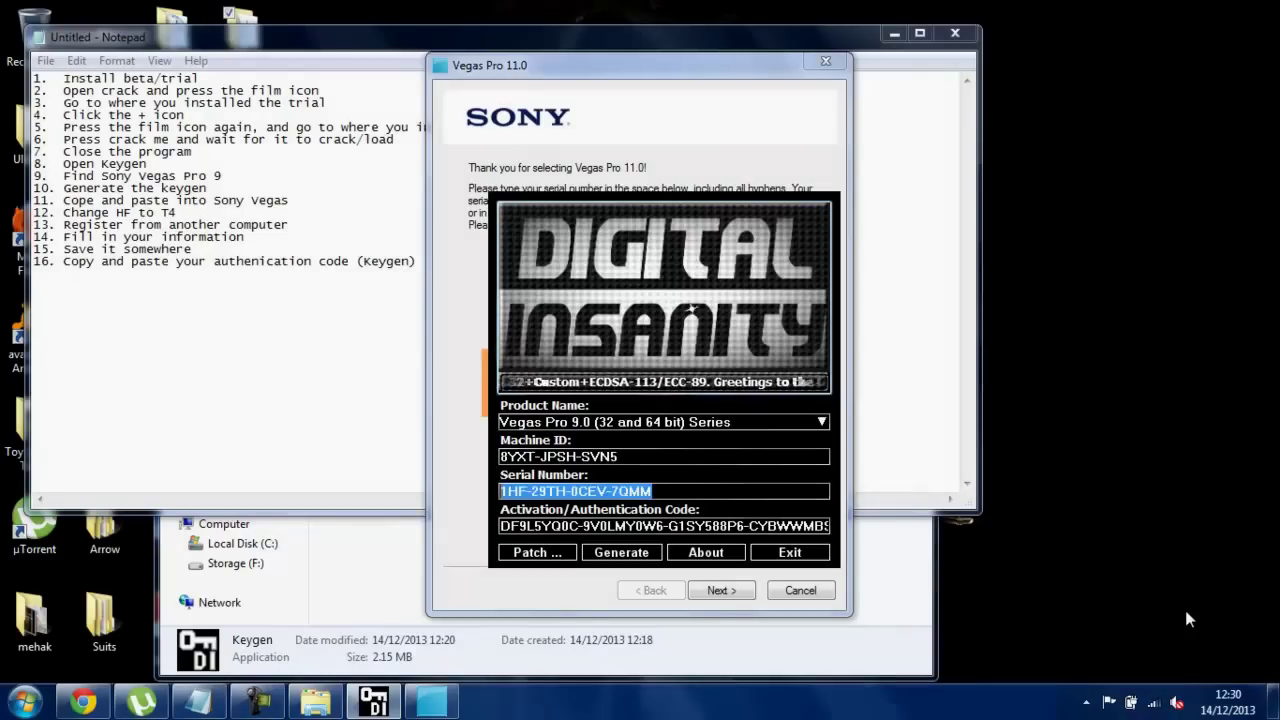
left_click(518, 315)
double_click(597, 315)
left_click(597, 315)
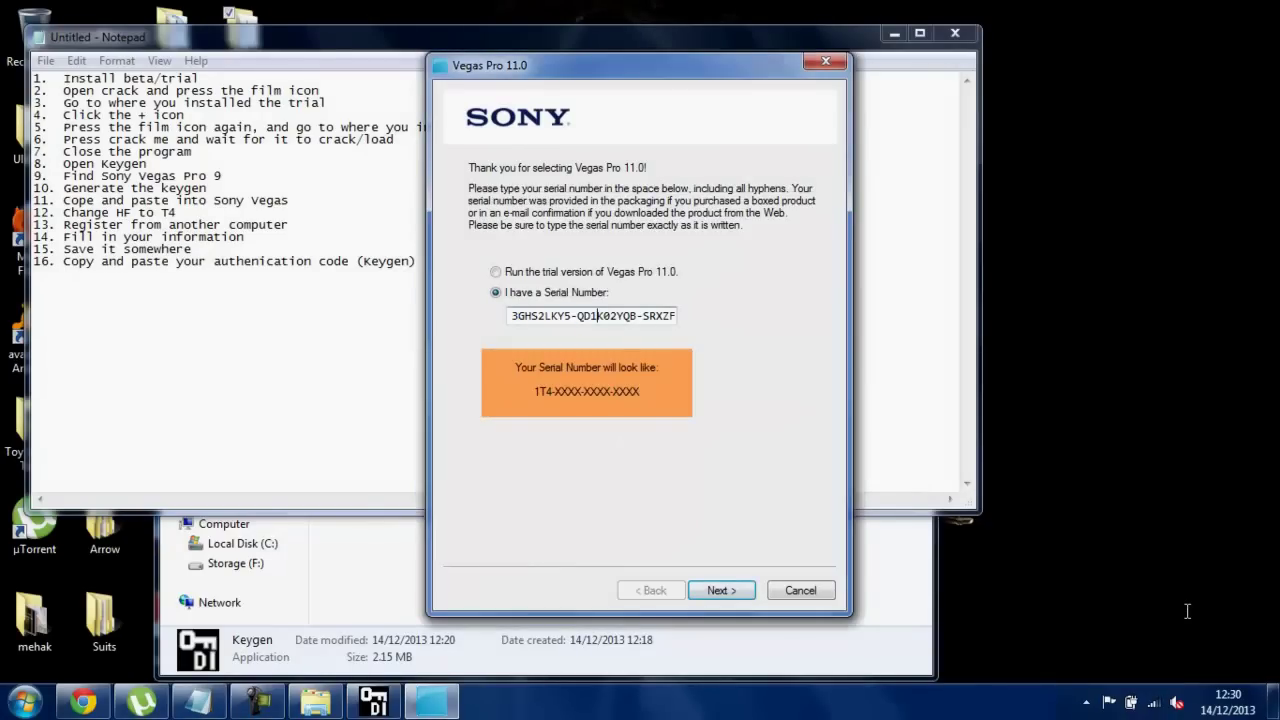
key("ctrl+a")
key("ctrl+v")
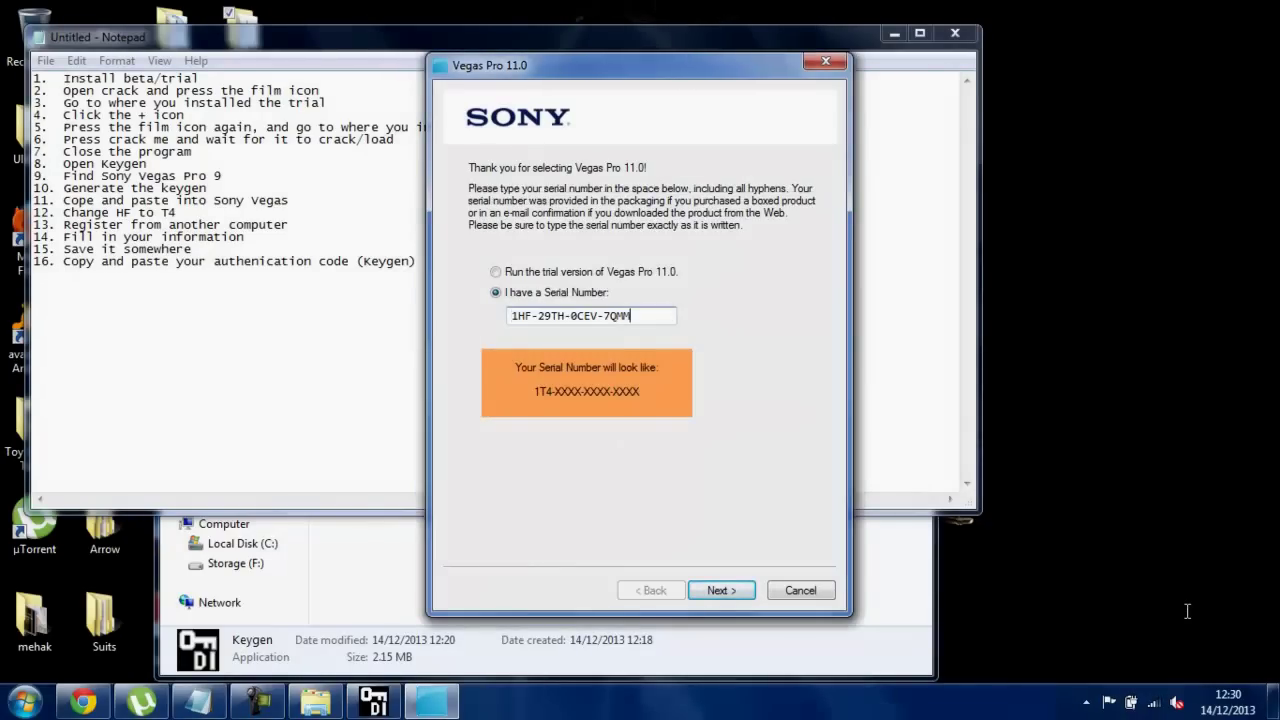
- Replace the two letters in the pasted serial number's prefix as described in instruction 12 of the Notepad list
key("Home")
key("Right")
key("shift+Right")
key("shift+Right")
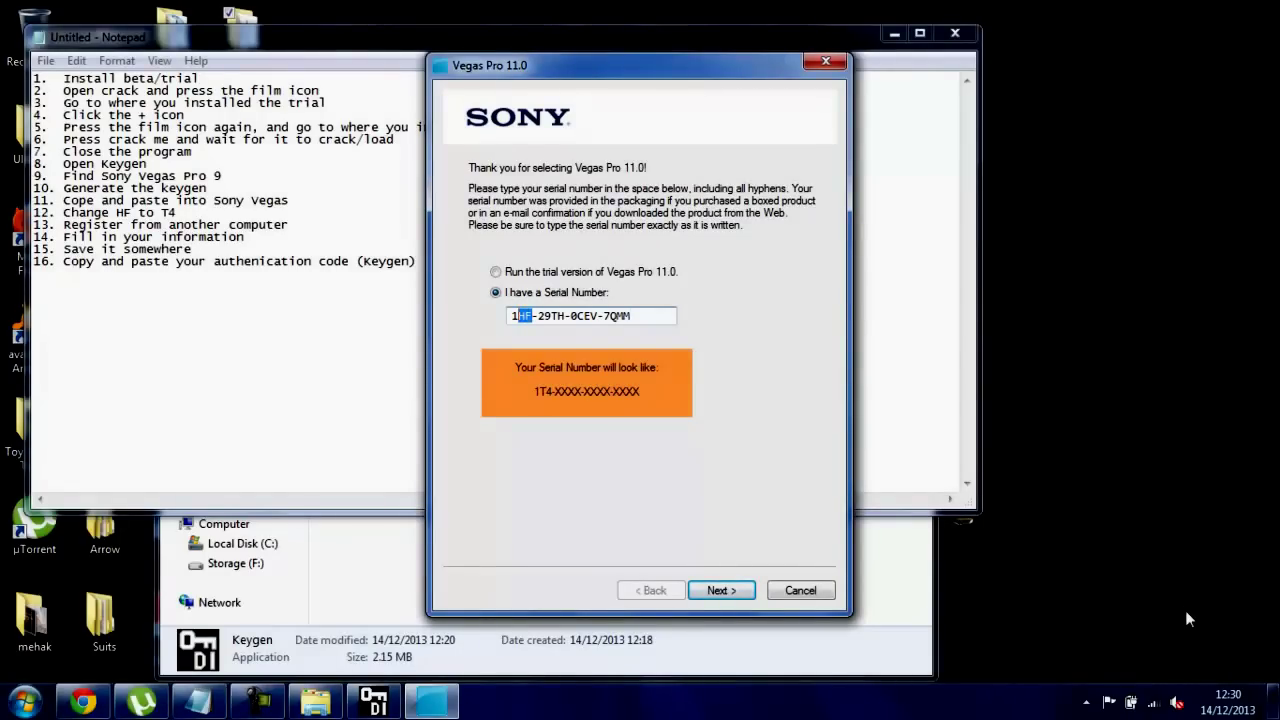
type("T4")
key("Right")
- Submit the edited serial number and continue with registration from another computer to the registration information form
key("shift+Home")
key("shift+Right")
key("shift+Right")
key("shift+Right")
key("shift+Right")
key("shift+Right")
key("shift+Right")
key("shift+Right")
key("shift+Right")
key("shift+Right")
key("shift+Right")
key("shift+Home")
key("Return")
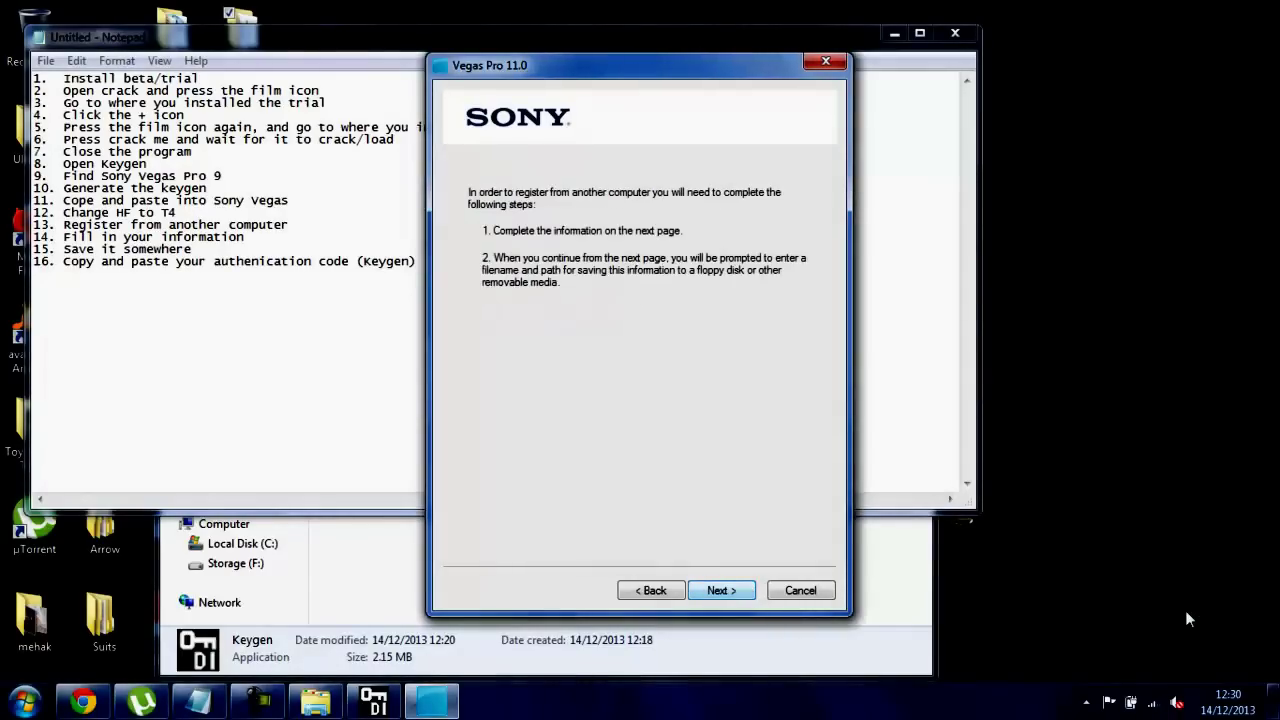
key("Return")
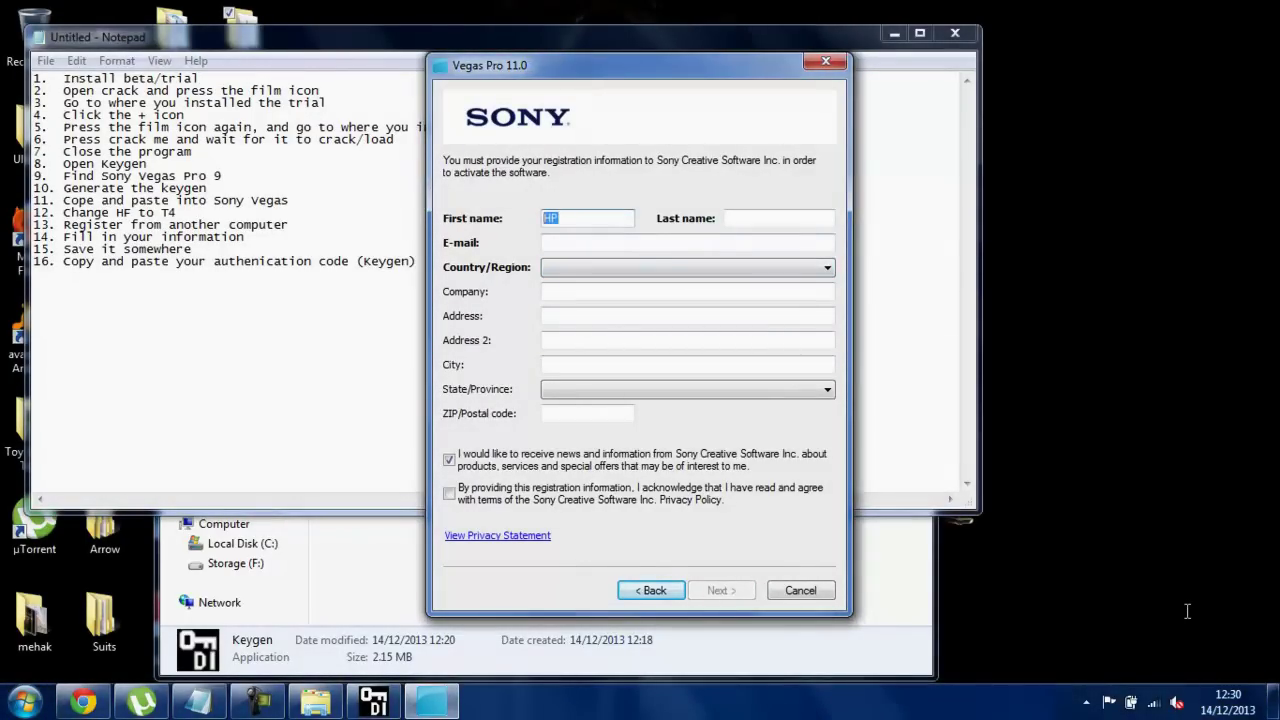
key("alt+Tab")
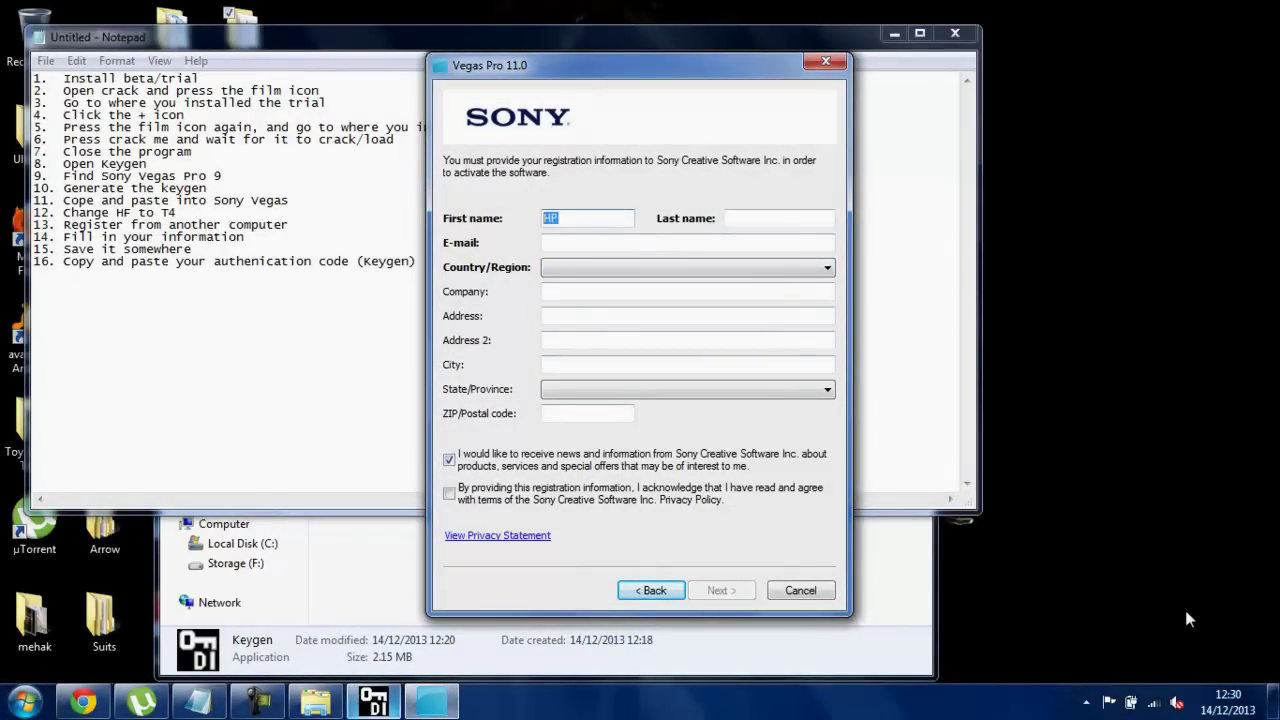
key("alt+Tab")
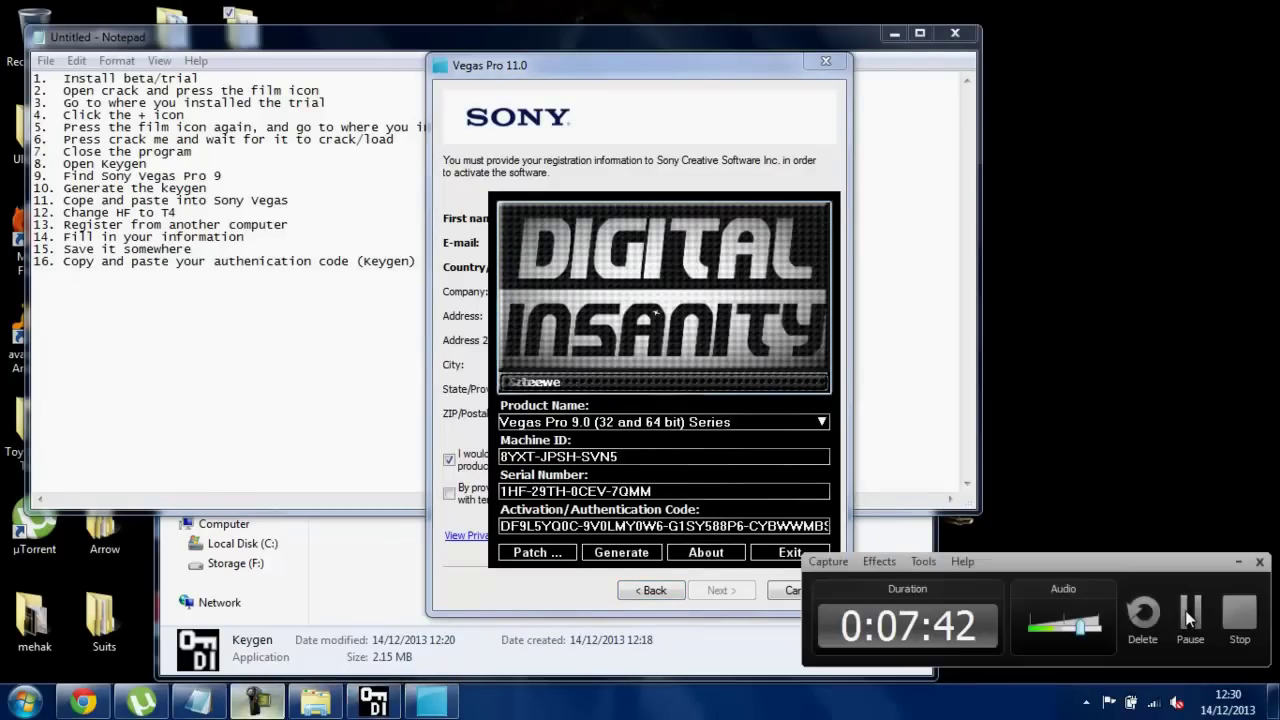
left_click(1190, 620)
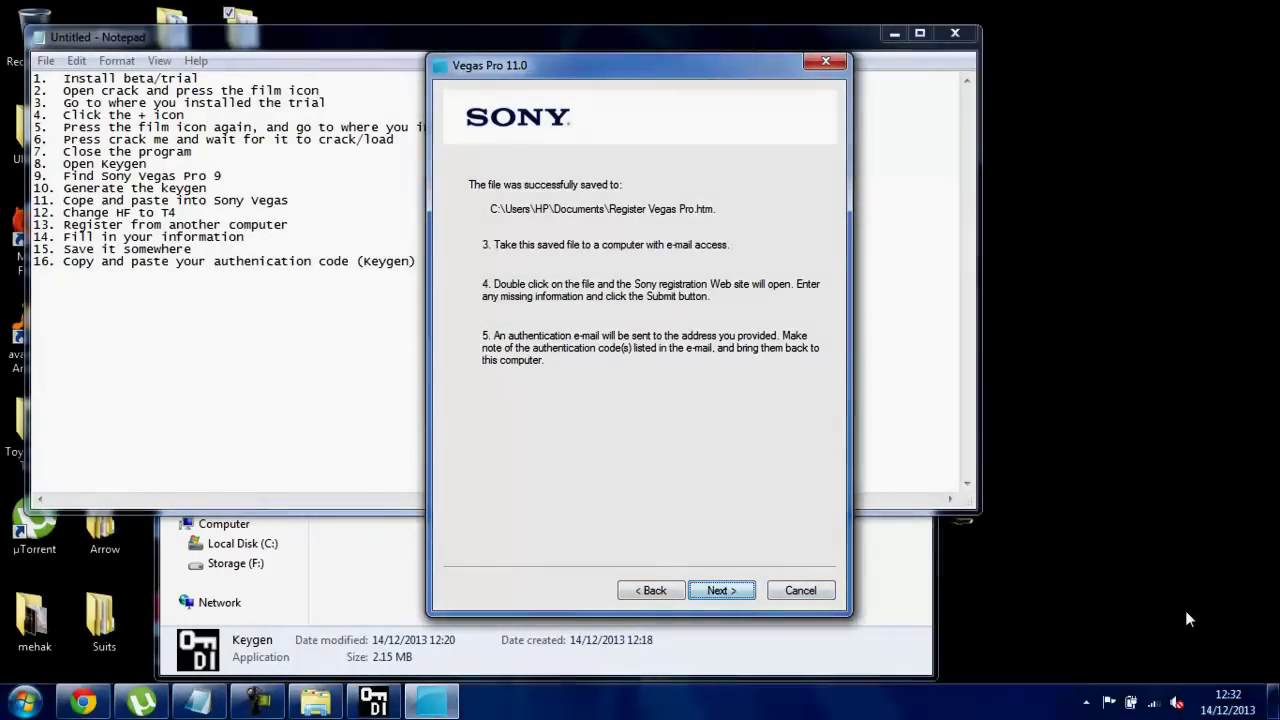
- Advance the registration to the authentication code page and copy the full activation/authentication code from the keygen
key("Return")
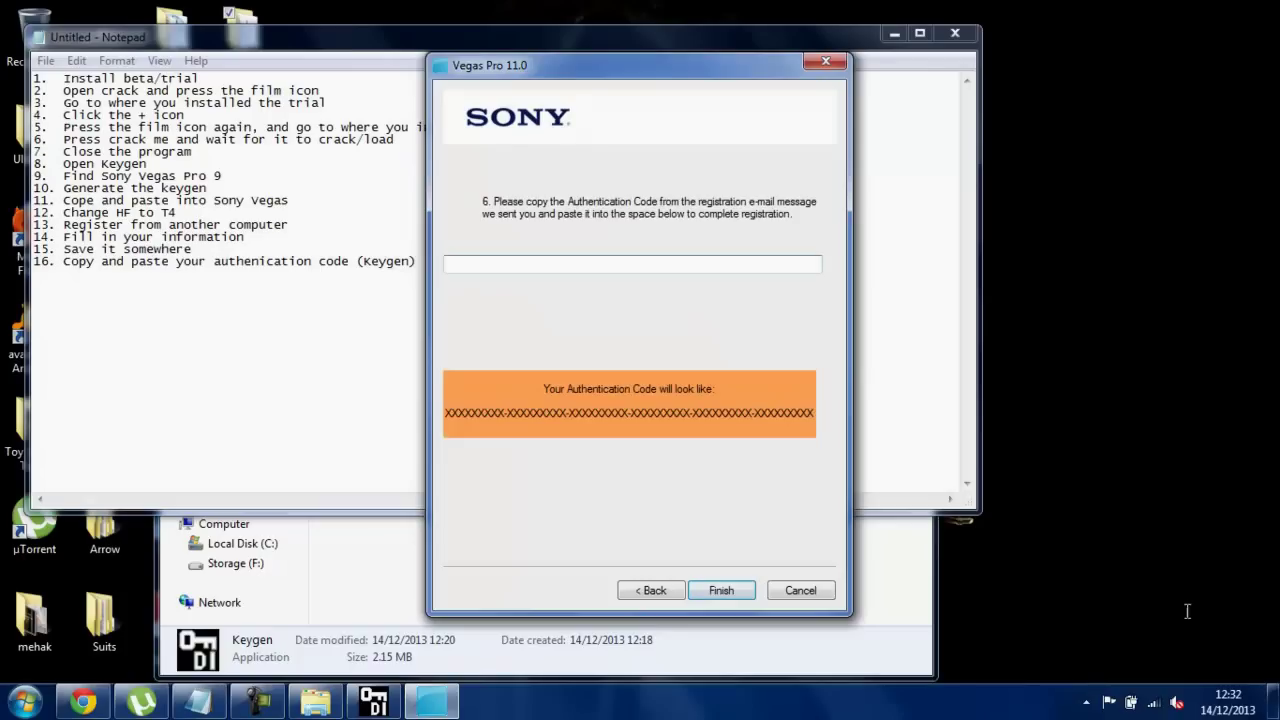
key("alt+Tab")
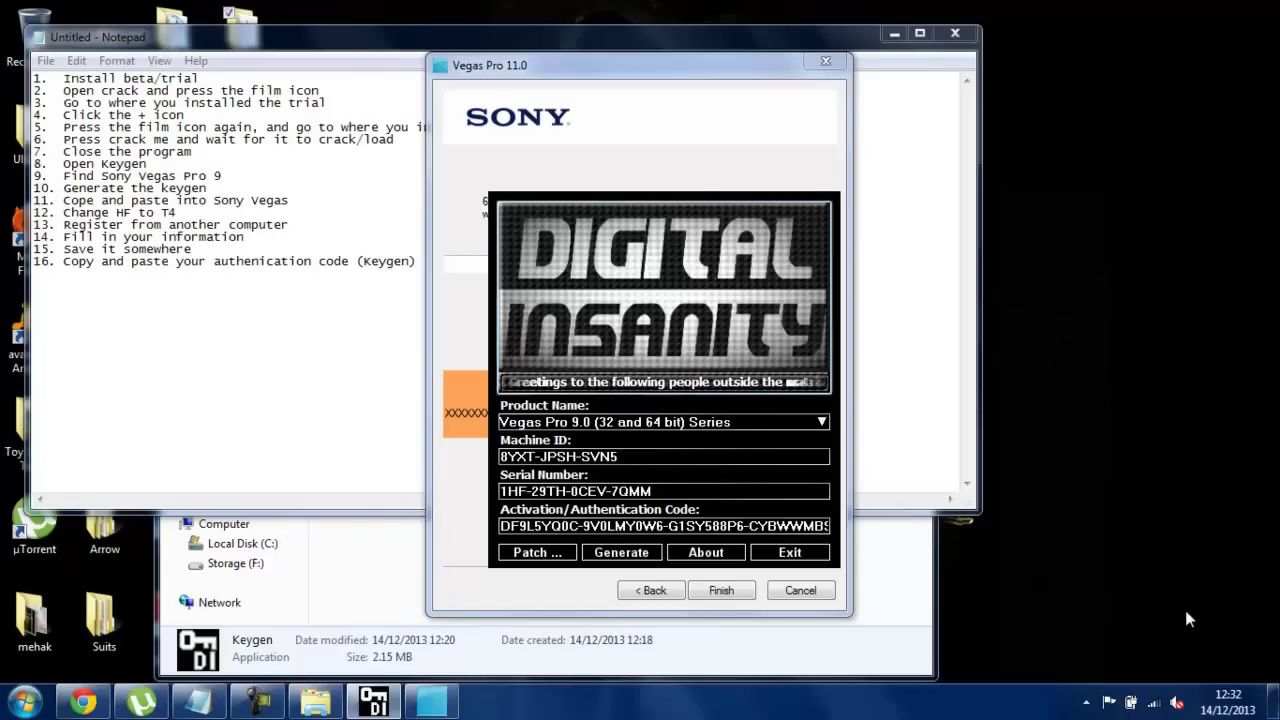
key("shift+Right")
key("shift+Right")
key("shift+Right")
key("shift+Right")
key("shift+Right")
key("shift+Right")
key("shift+Right")
key("shift+Right")
key("shift+Right")
key("shift+Right")
key("shift+Right")
key("shift+Right")
key("shift+Right")
key("shift+Right")
key("shift+Right")
key("shift+Right")
key("shift+Right")
key("shift+Right")
key("shift+Right")
key("shift+Right")
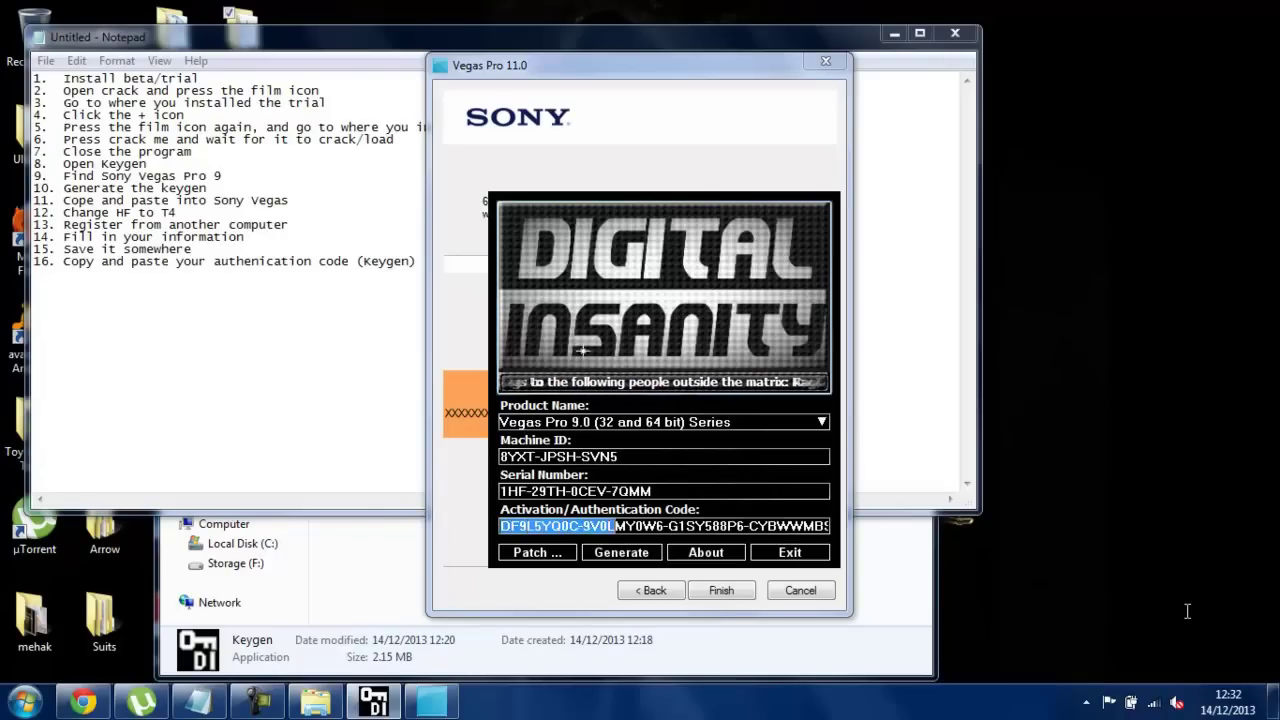
key("shift+F10")
key("Down")
key("Return")
- Switch to the Vegas Pro 11.0 registration, paste the authentication code and finish the registration
key("alt+Tab")
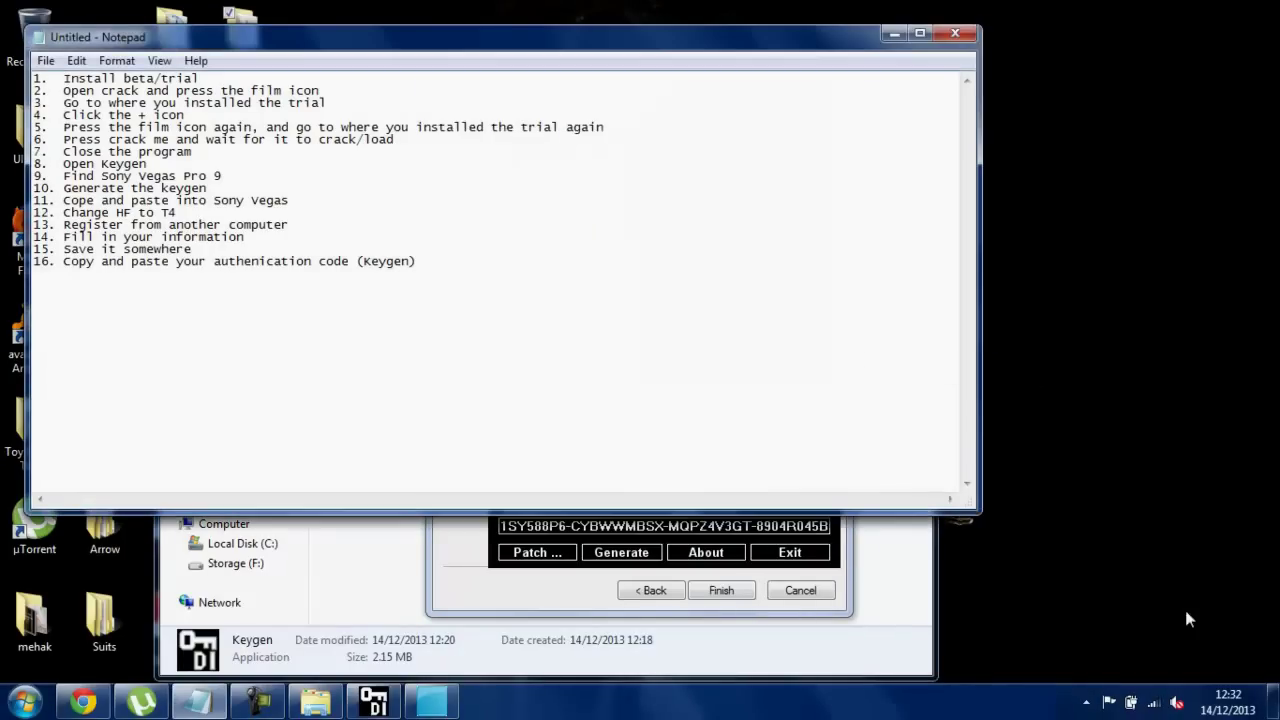
key("alt+Tab")
key("shift+F10")
key("Down")
key("Return")
key("Return")
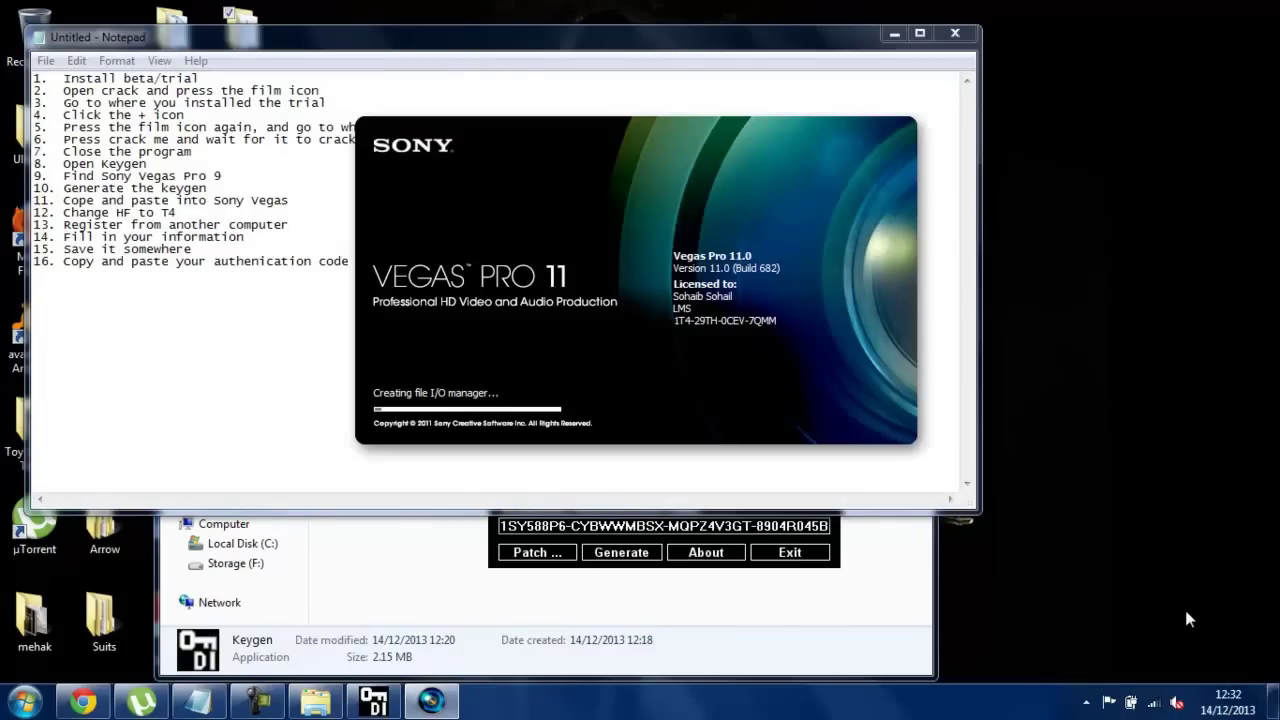
- Show the hidden notification area icons
left_click(1086, 702)
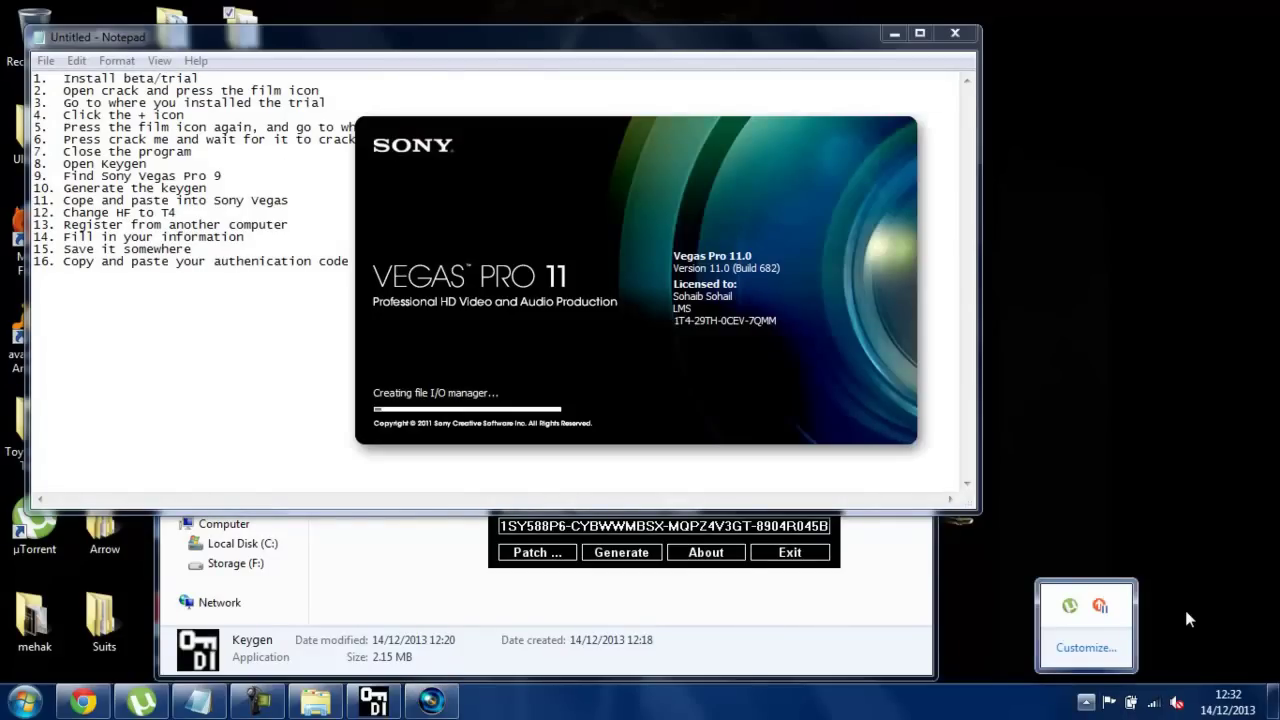